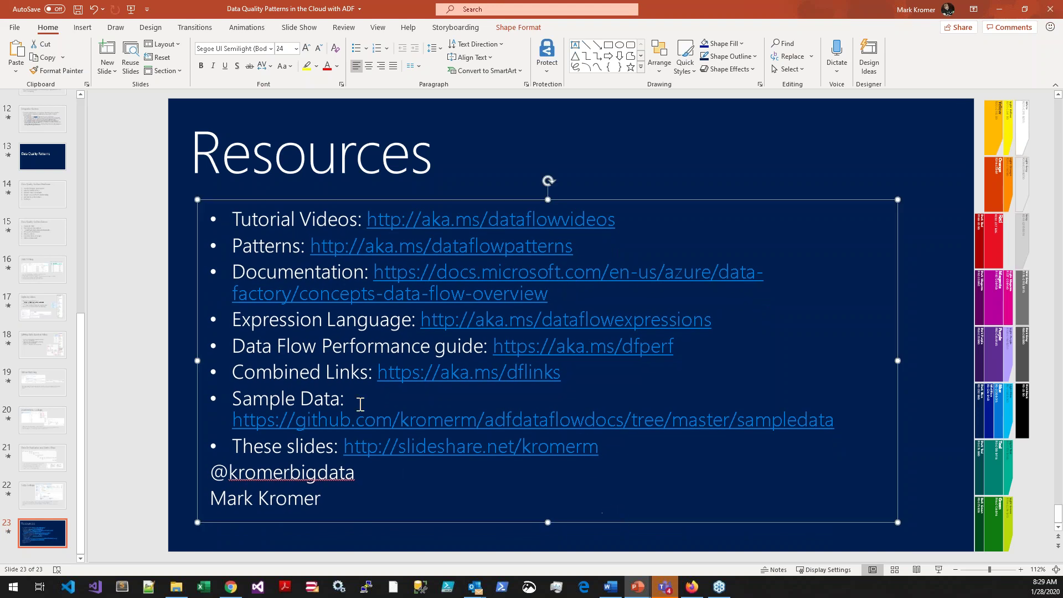
# - Deselect the text box on the Resources slide and save the presentation
pyautogui.click(602, 166)
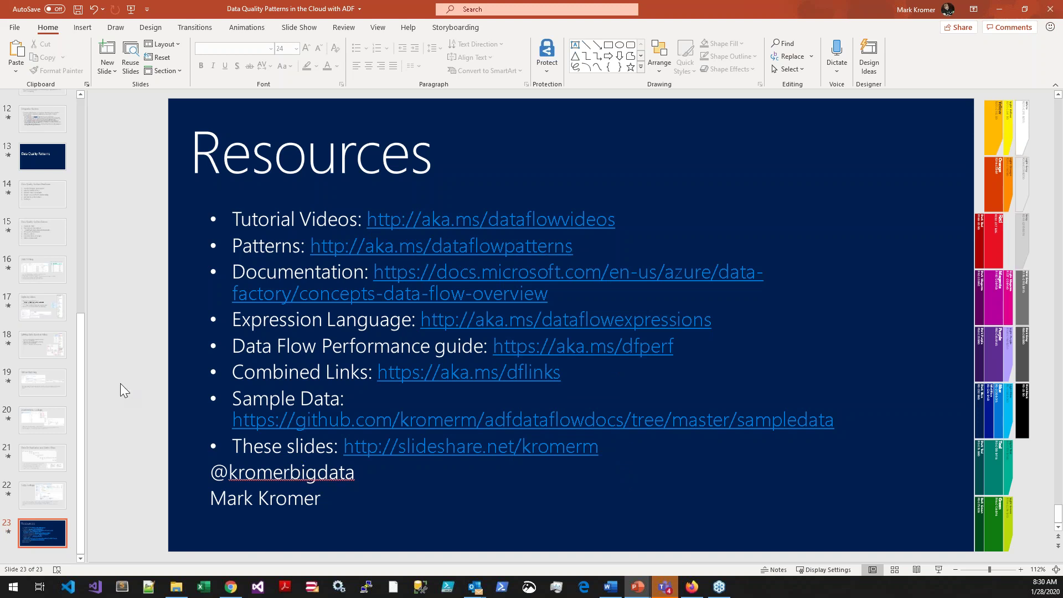
pyautogui.click(78, 9)
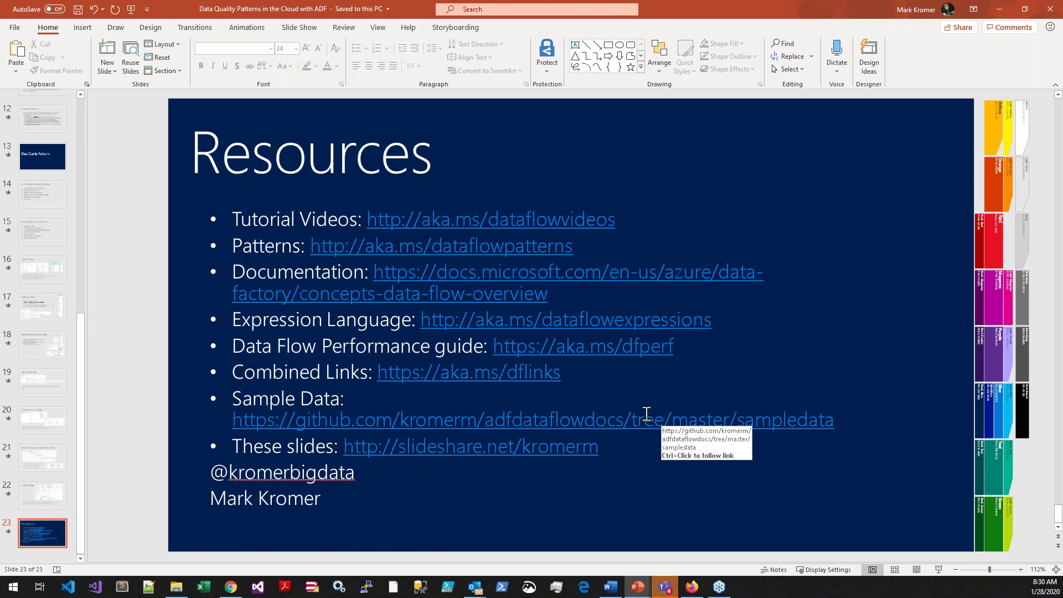
# - Switch to Azure Data Factory in the browser and enlarge the DistinctRows canvas to show all its transformations
pyautogui.click(1003, 12)
pyautogui.click(654, 292)
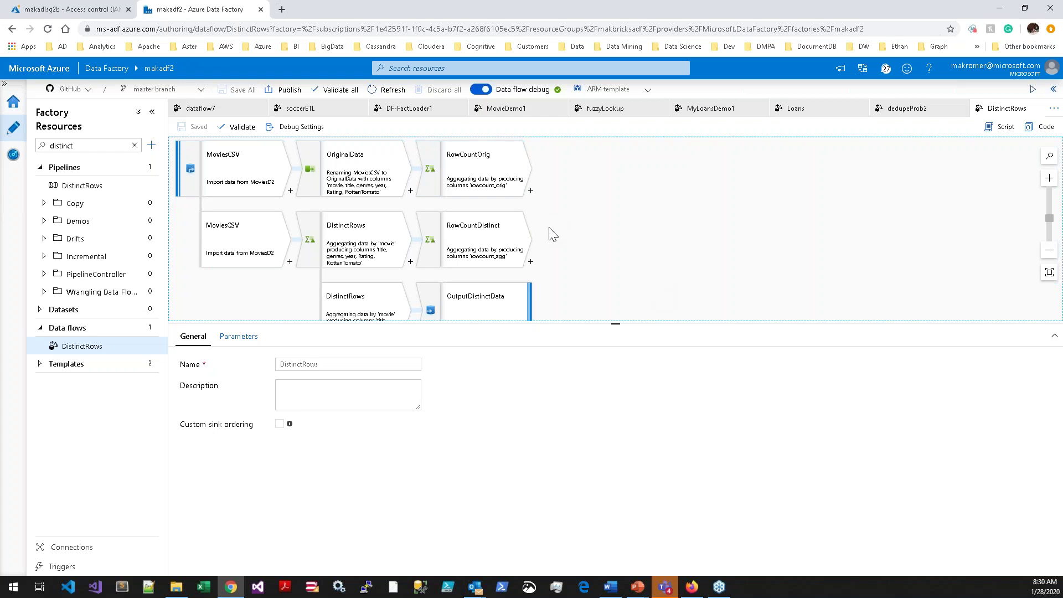
pyautogui.moveTo(571, 318); pyautogui.dragTo(581, 372)
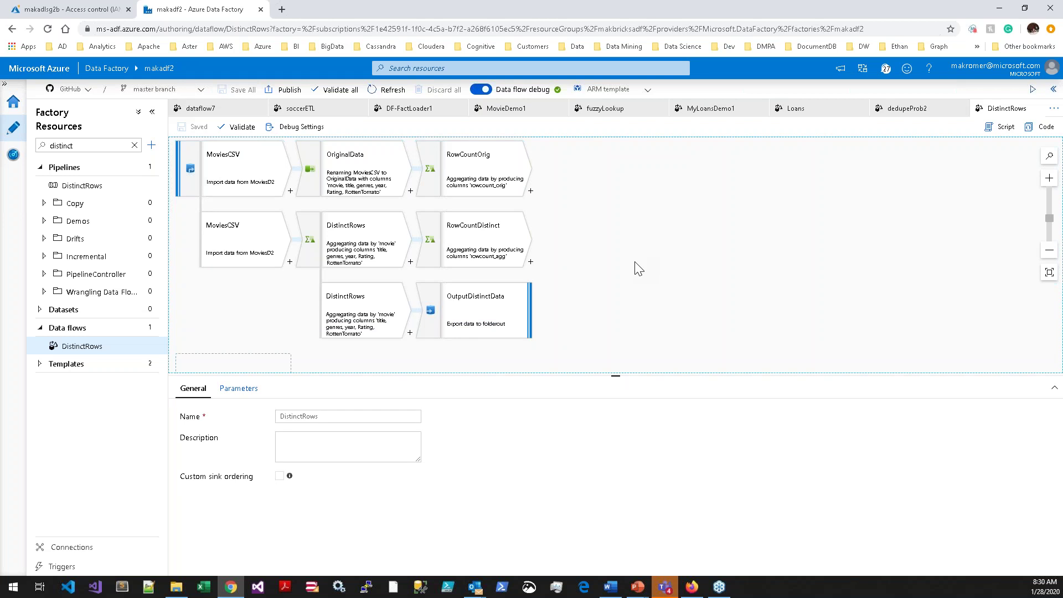
pyautogui.moveTo(616, 375); pyautogui.dragTo(614, 345)
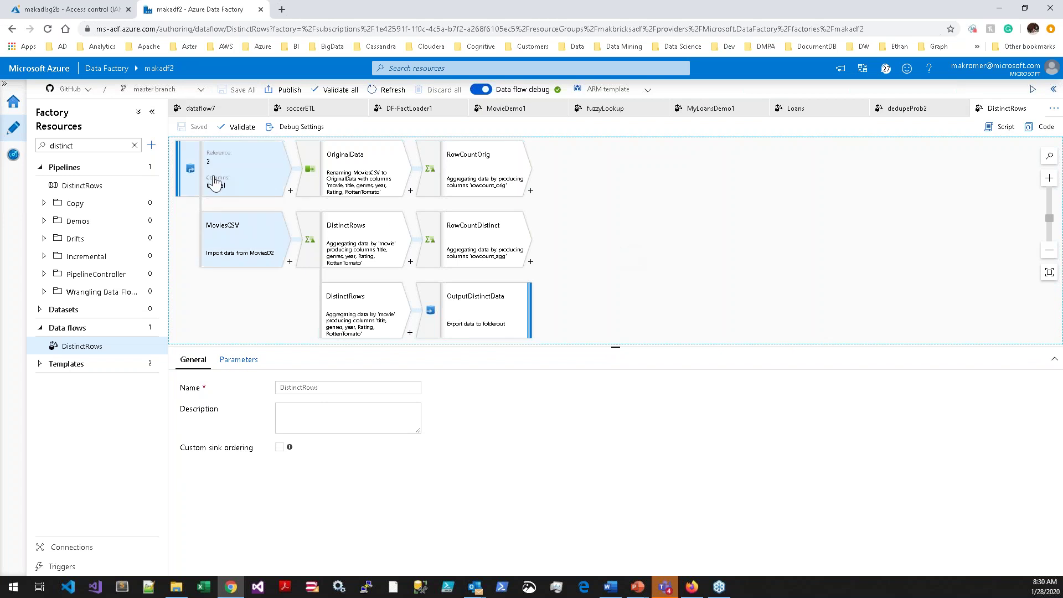
# - Browse the pipeline template gallery, filtered to Microsoft templates in the Transform with Data Flow category
pyautogui.click(151, 145)
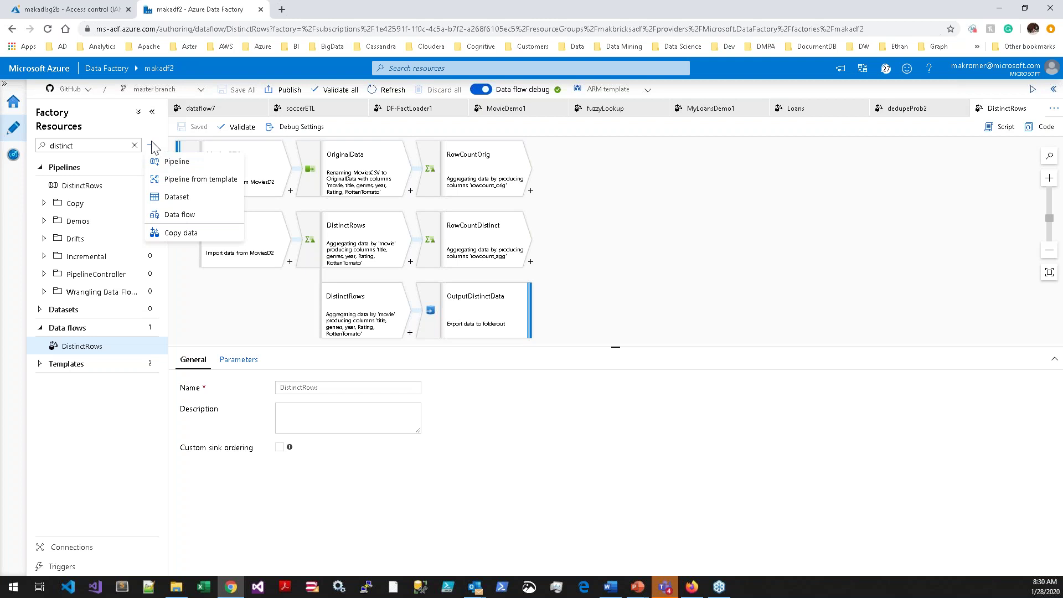
pyautogui.click(175, 184)
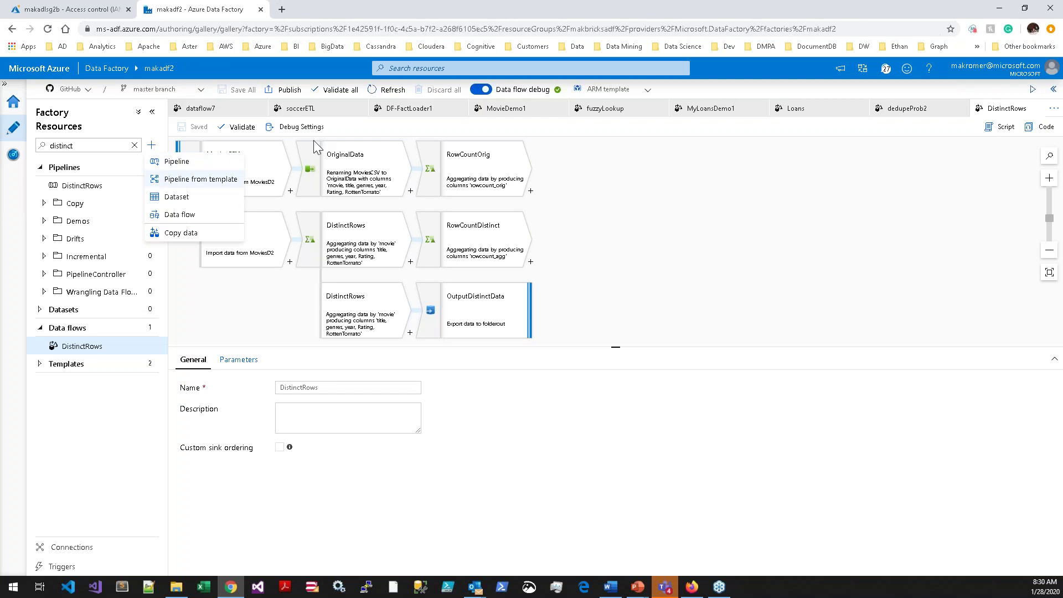
pyautogui.click(181, 200)
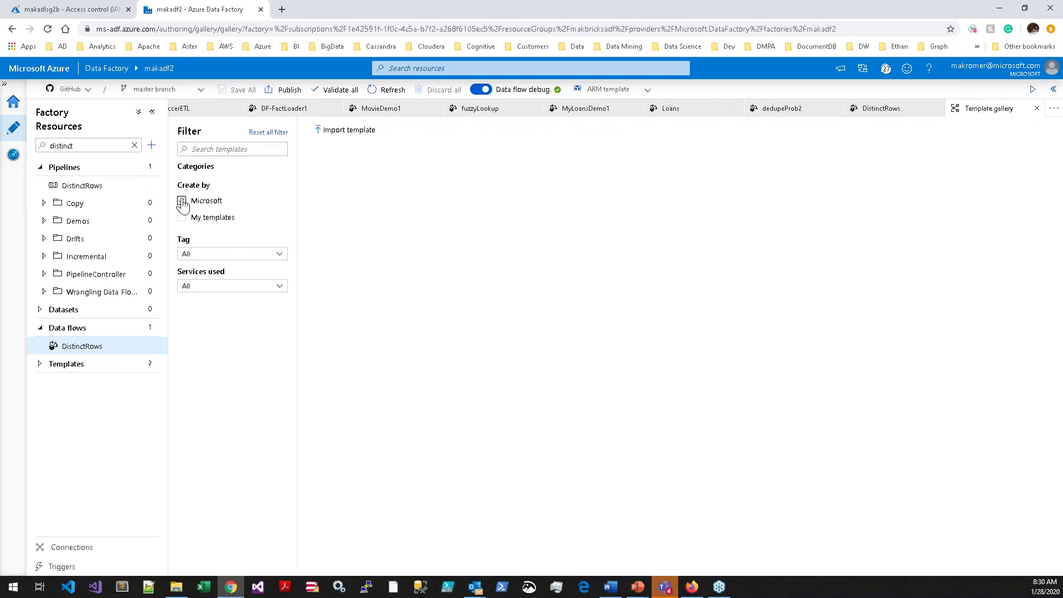
pyautogui.click(227, 149)
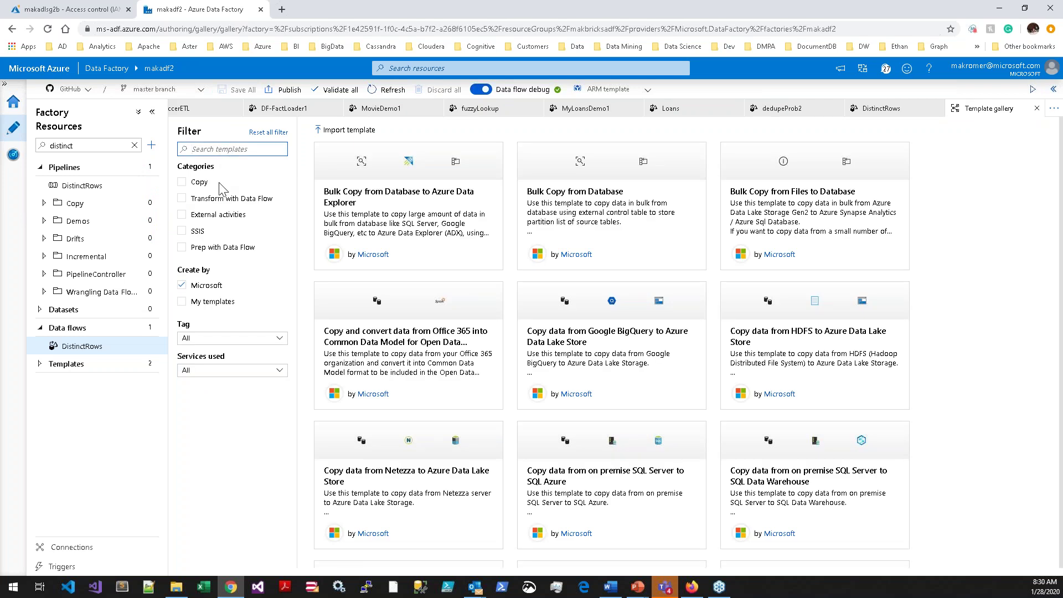
pyautogui.click(177, 199)
pyautogui.click(181, 199)
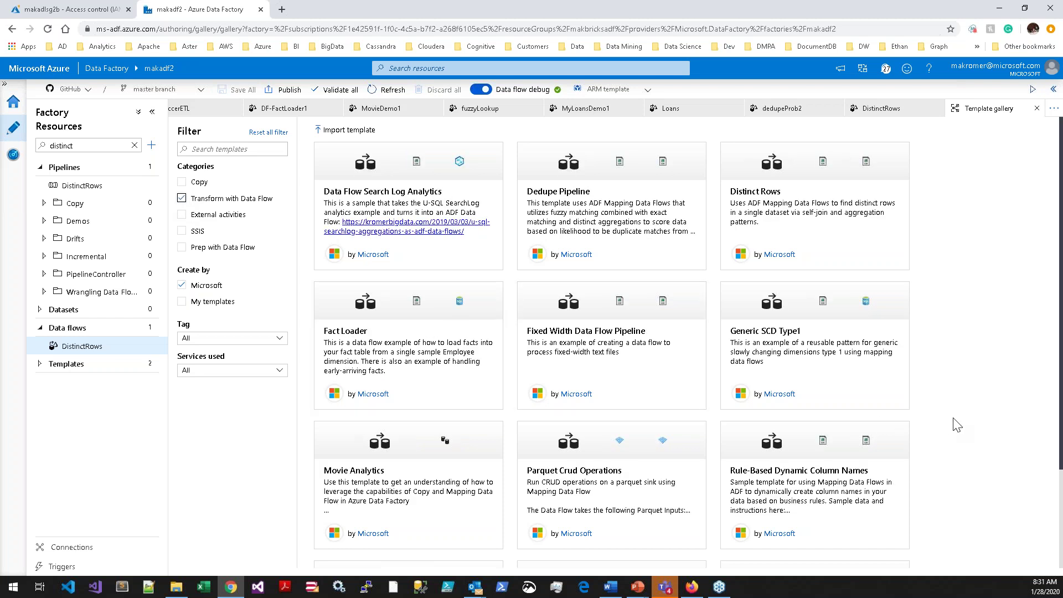
pyautogui.scroll(-2, 956, 425)
pyautogui.scroll(2, 957, 425)
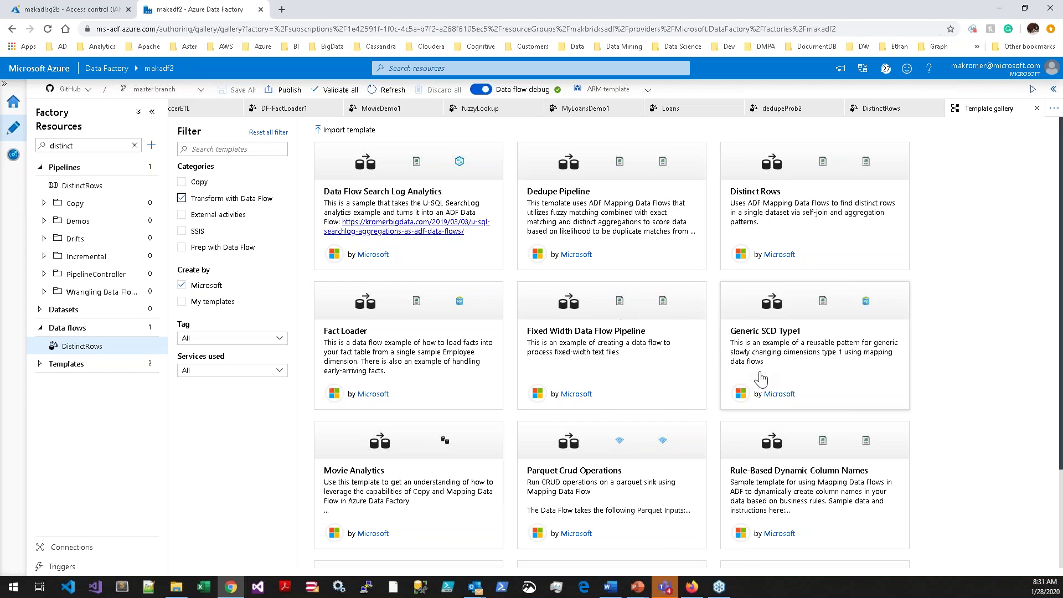
pyautogui.scroll(-2, 772, 360)
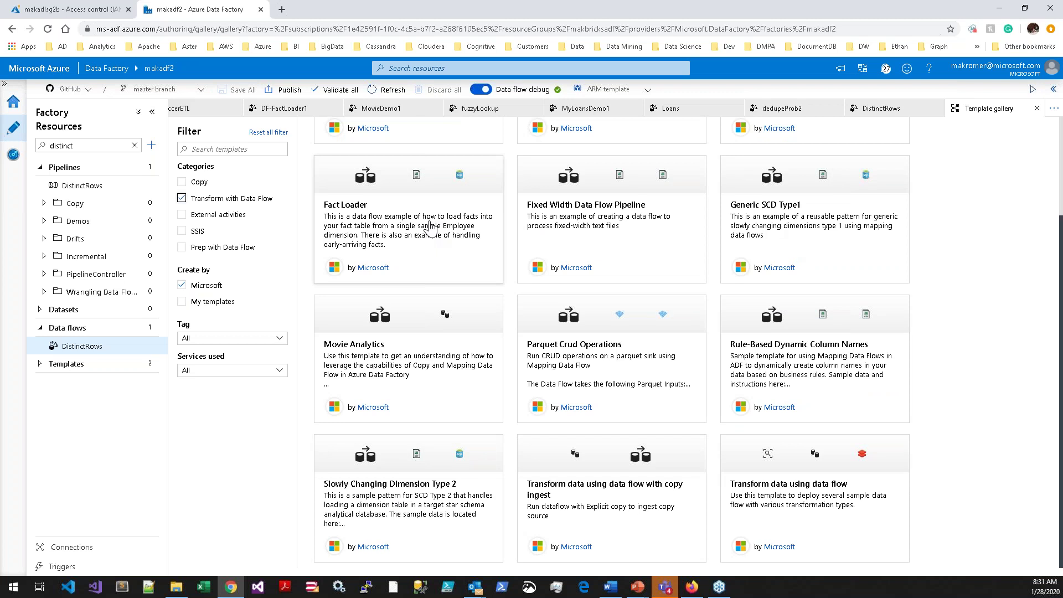
pyautogui.scroll(2, 638, 373)
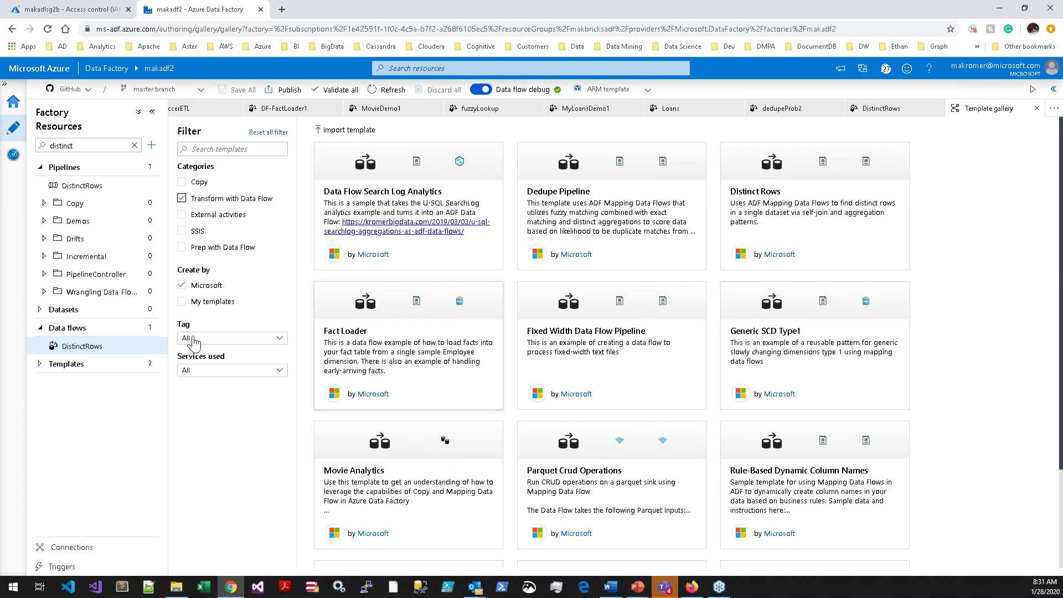
# - Collapse the Pipelines, Datasets and Data flows groups in the factory resources
pyautogui.click(40, 168)
pyautogui.click(40, 190)
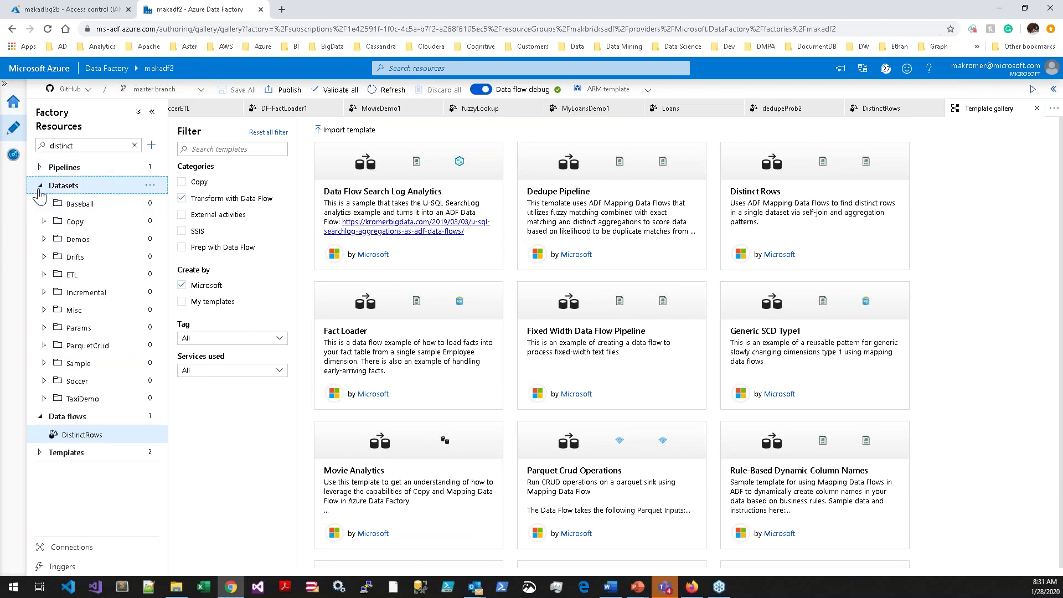
pyautogui.click(40, 191)
pyautogui.click(40, 203)
pyautogui.moveTo(50, 203); pyautogui.dragTo(71, 206)
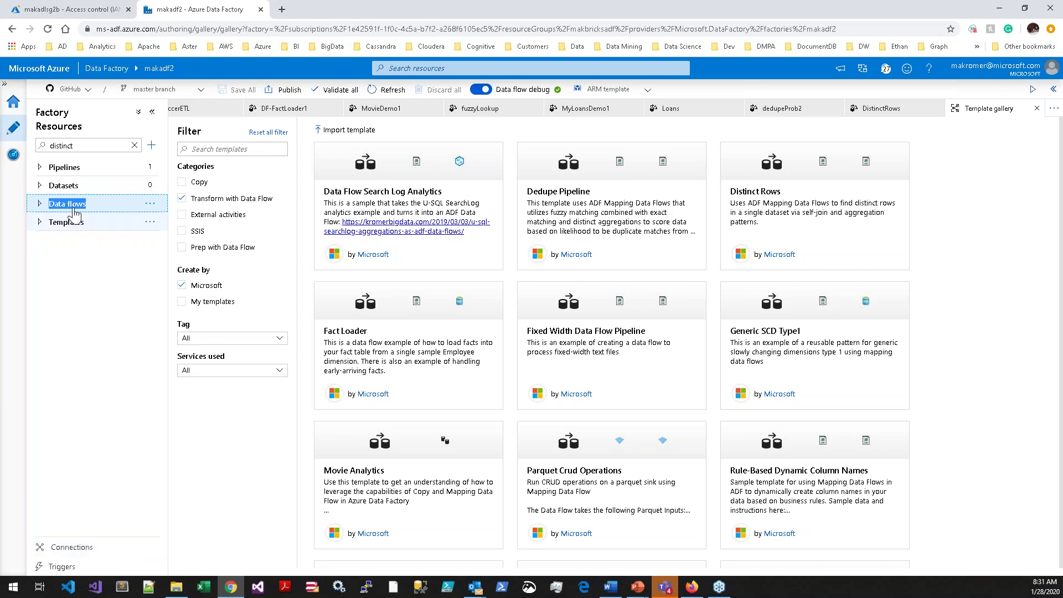
# - Examine the data flow run time settings of the mylargecluster integration runtime among the factory's connections
pyautogui.click(83, 547)
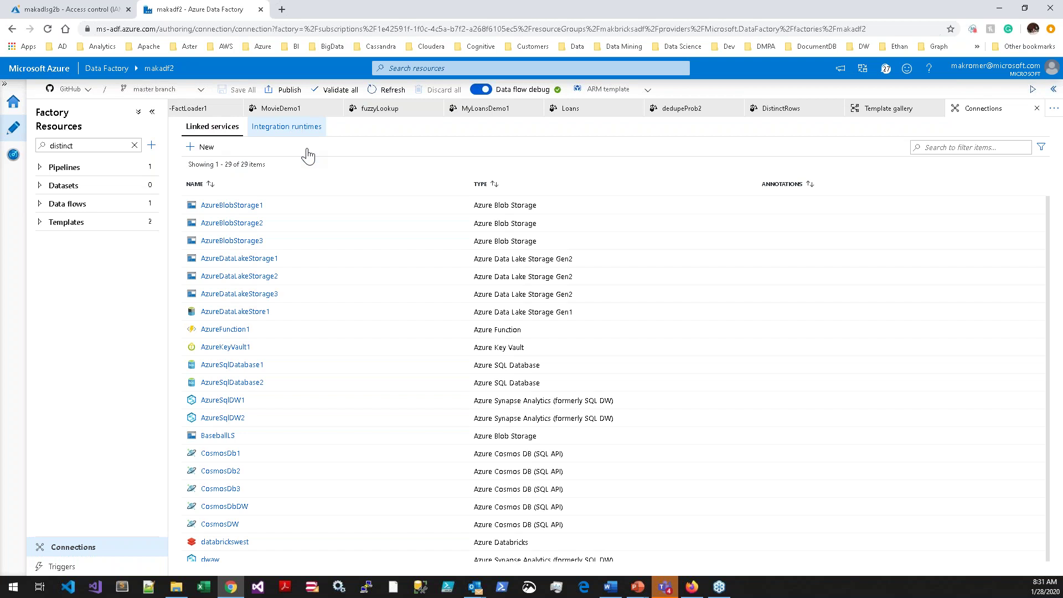
pyautogui.click(286, 127)
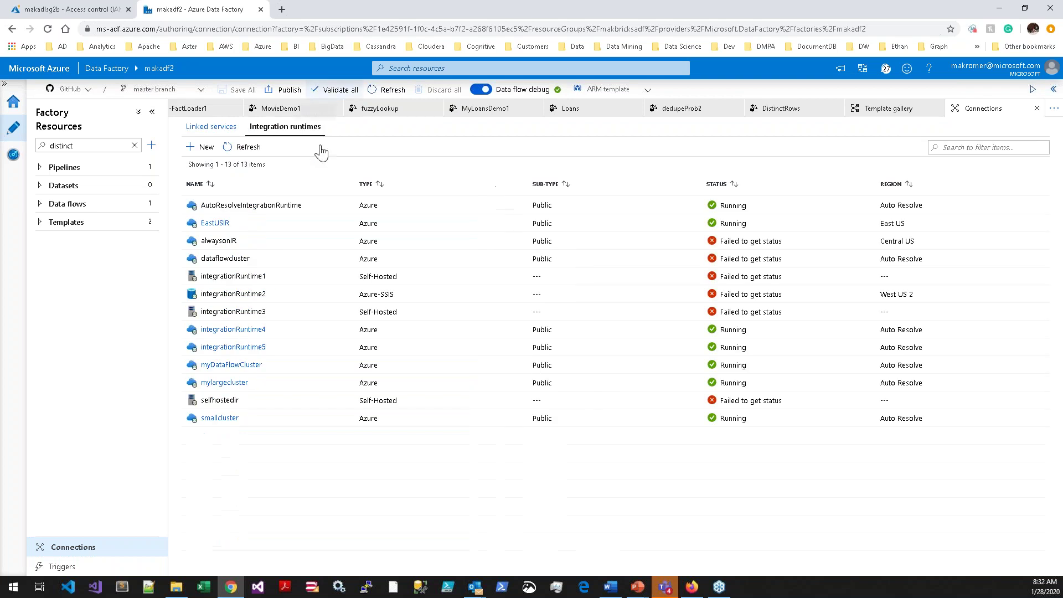
pyautogui.click(231, 384)
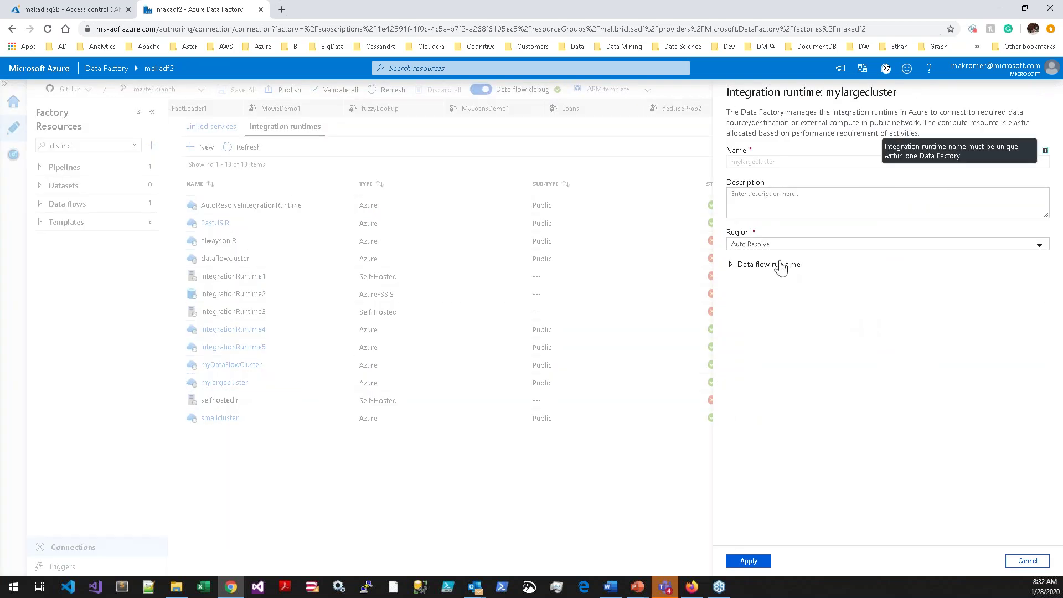
pyautogui.click(730, 267)
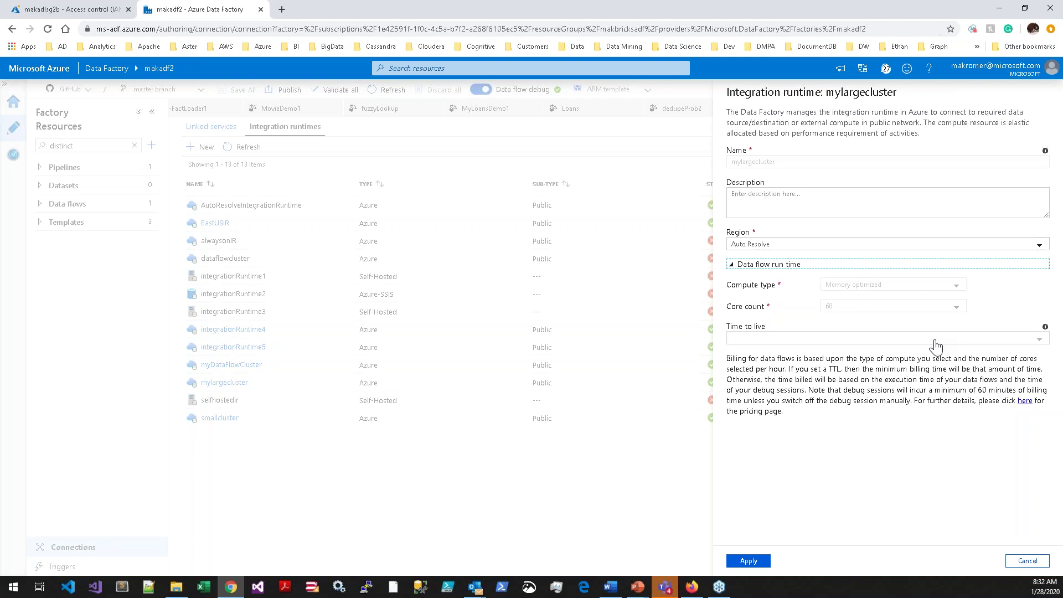
pyautogui.click(1029, 560)
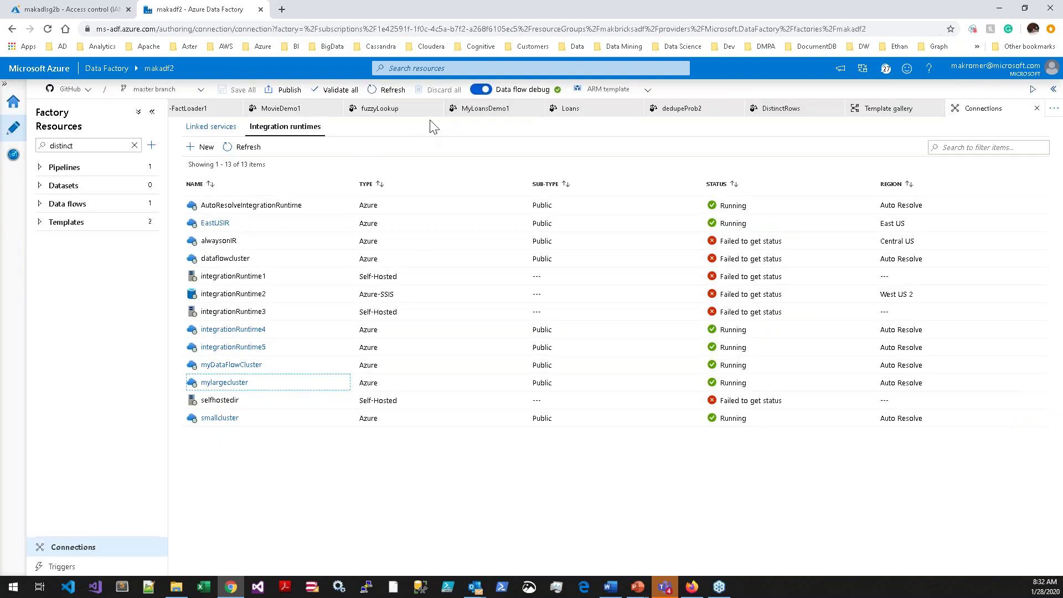
# - Start a new data flow of the Wrangling Data Flow (Preview) type
pyautogui.hscroll(-5, 266, 110)
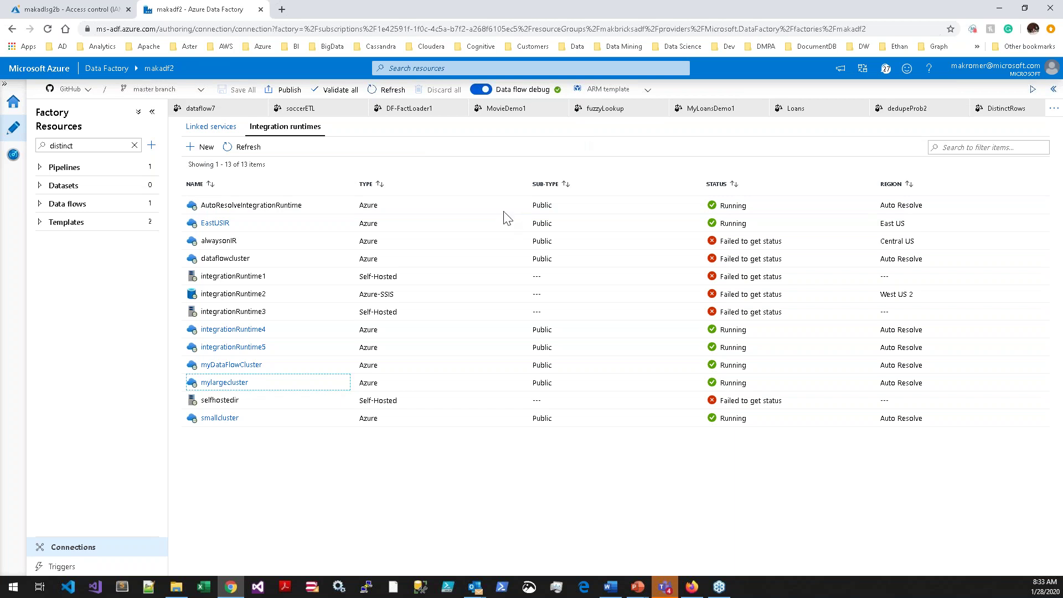
pyautogui.click(150, 147)
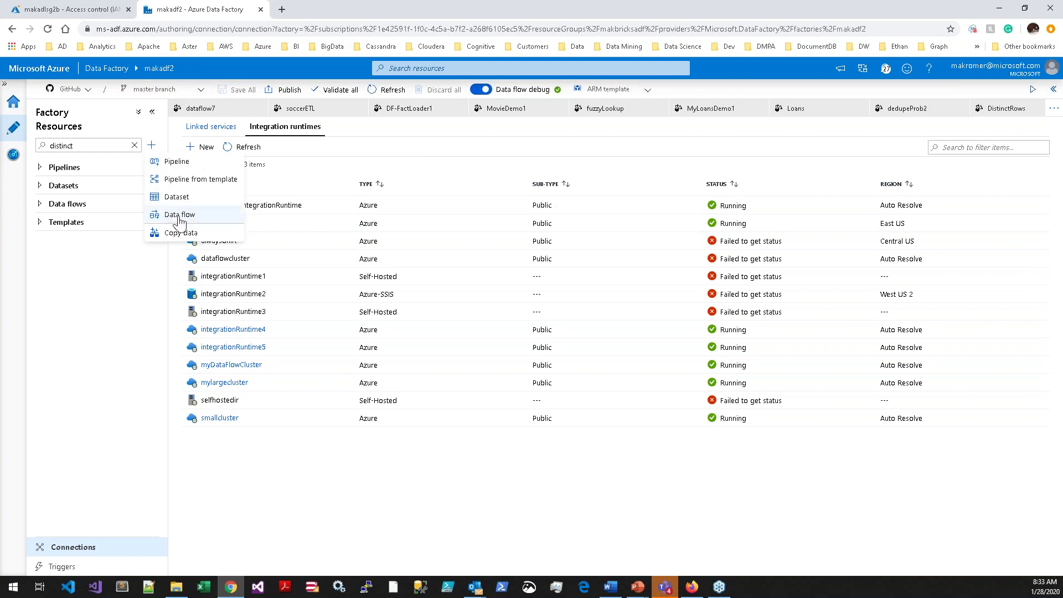
pyautogui.click(180, 222)
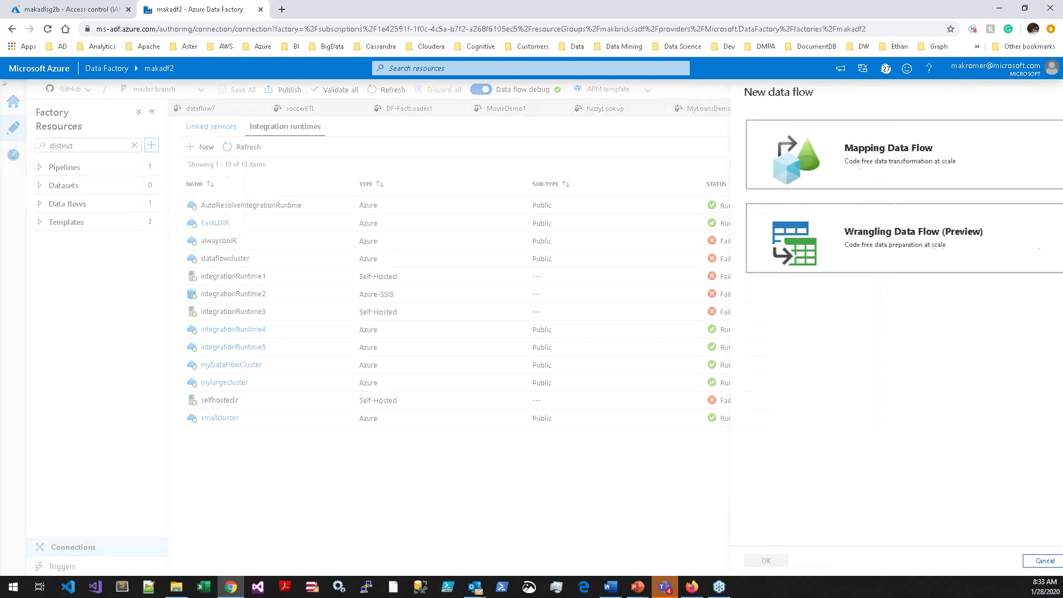
pyautogui.click(868, 268)
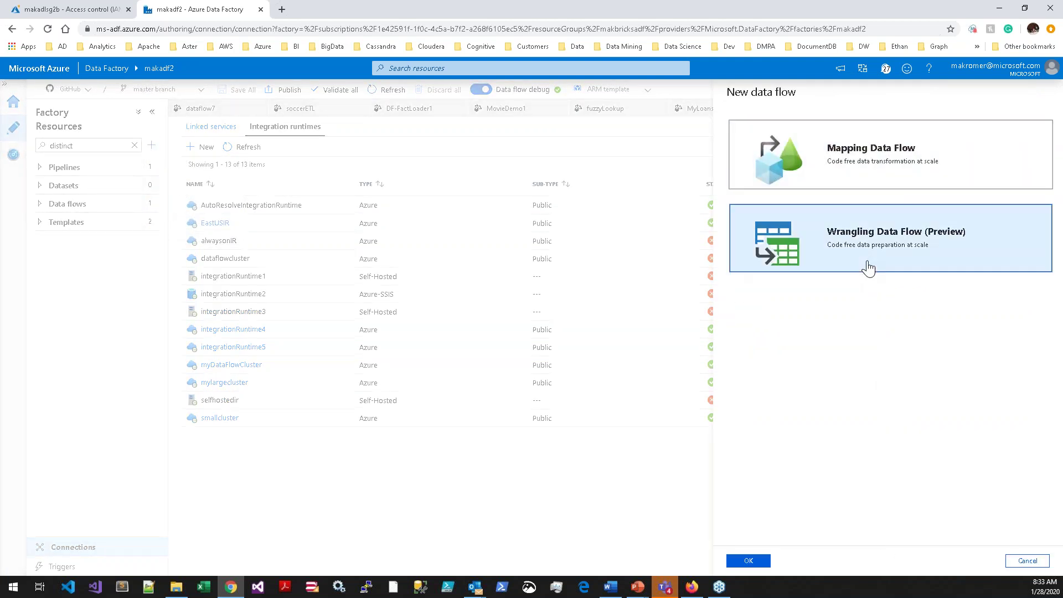
pyautogui.click(748, 560)
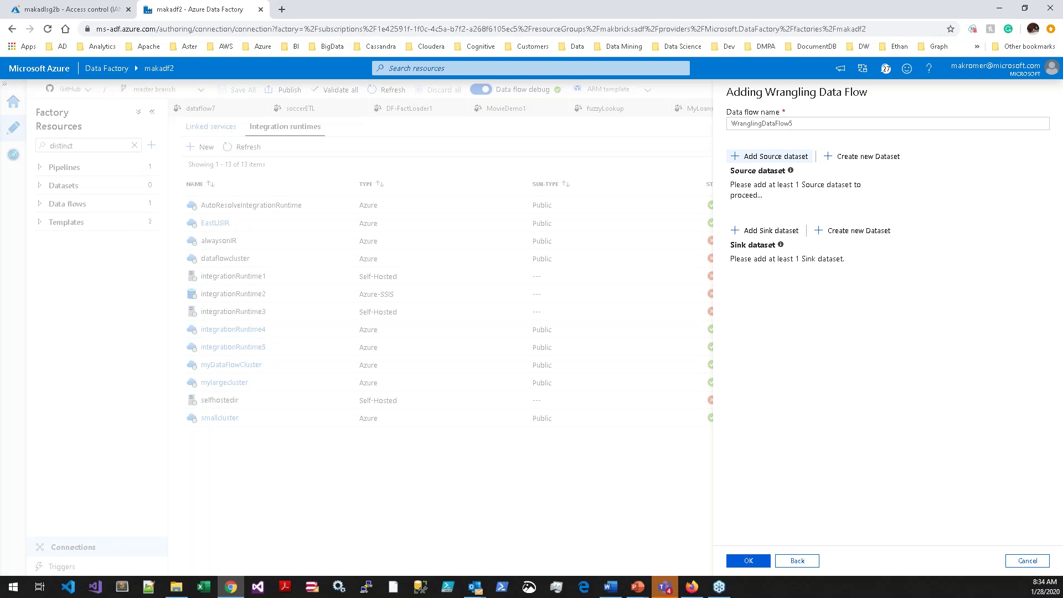
# - Add MoviesD2 as the source dataset and create the wrangling data flow without a sink dataset
pyautogui.click(775, 156)
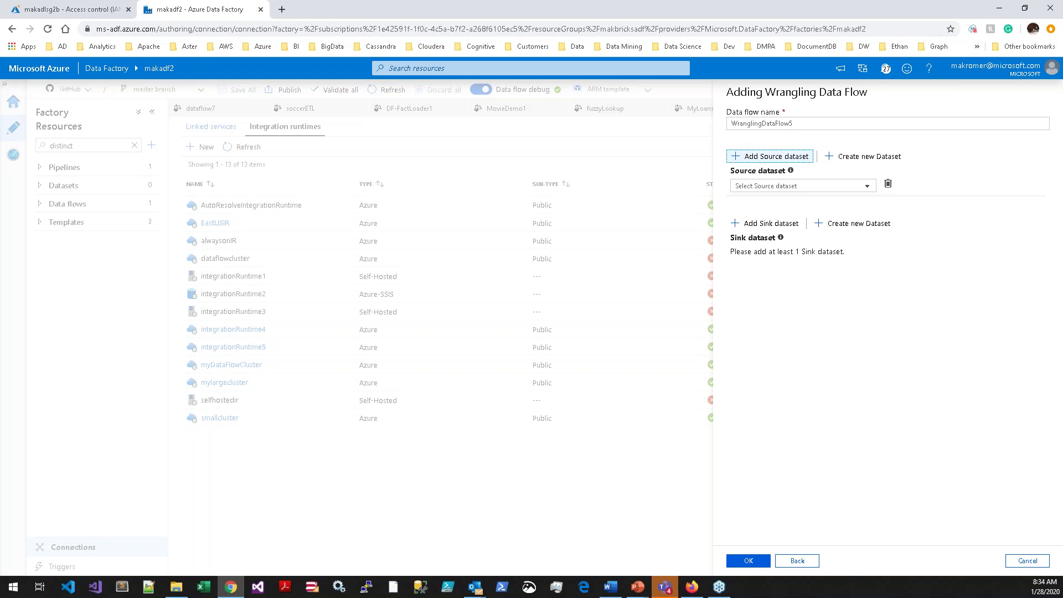
pyautogui.click(841, 188)
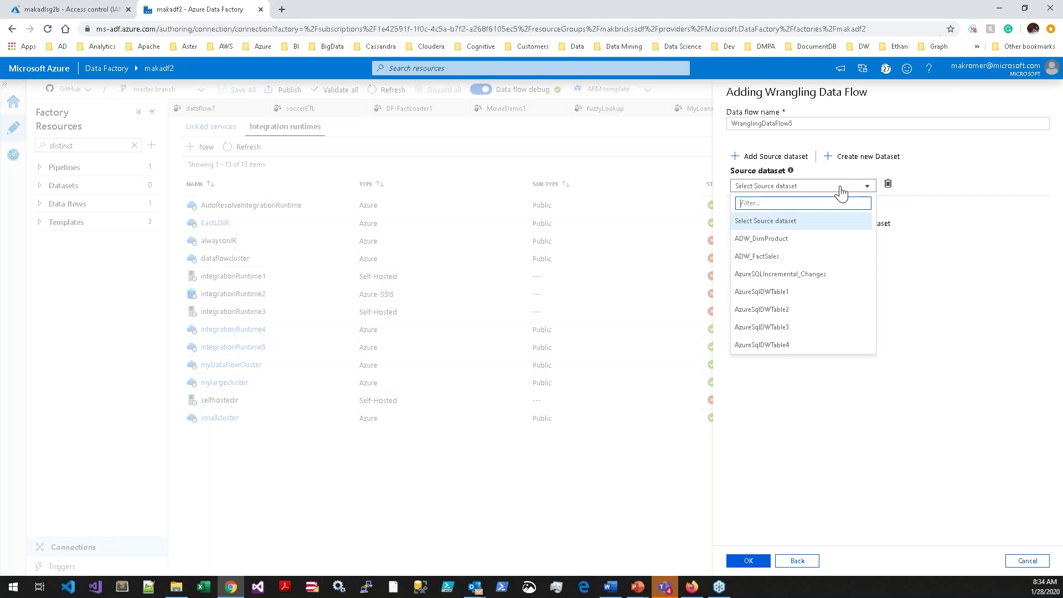
pyautogui.write('movies')
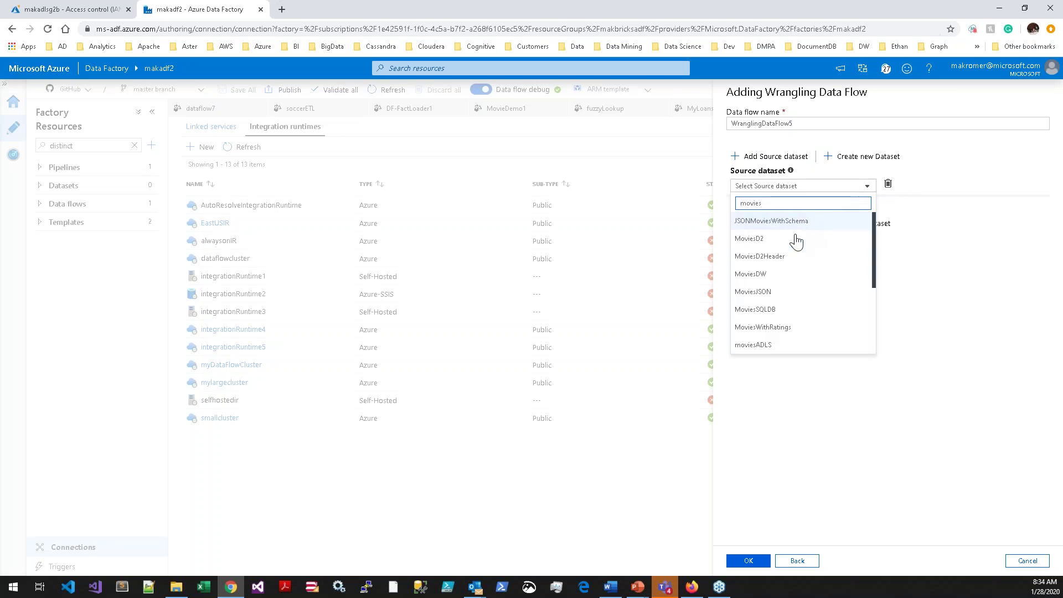
pyautogui.click(769, 240)
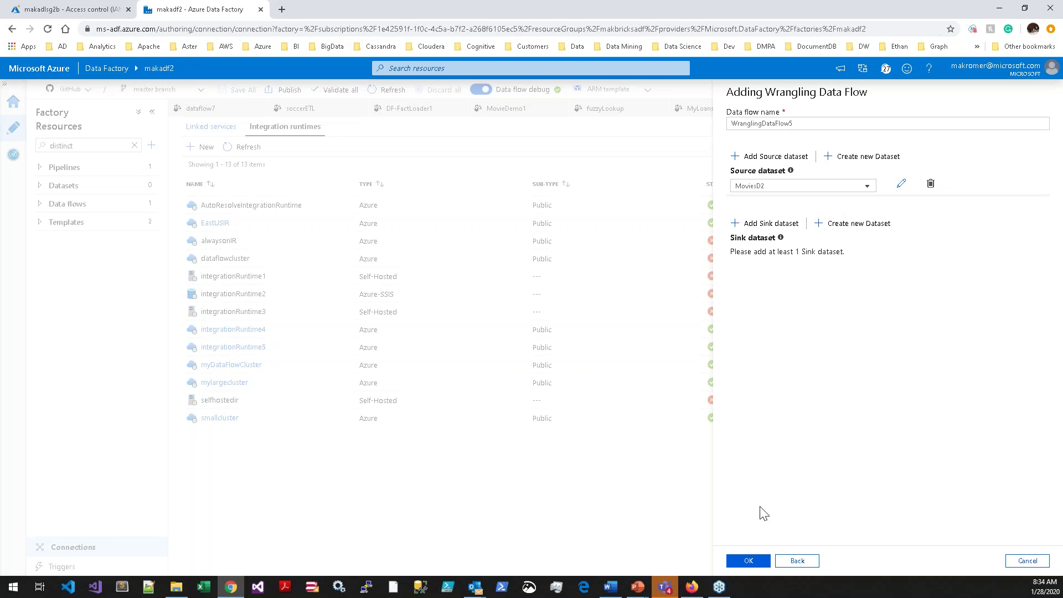
pyautogui.click(747, 561)
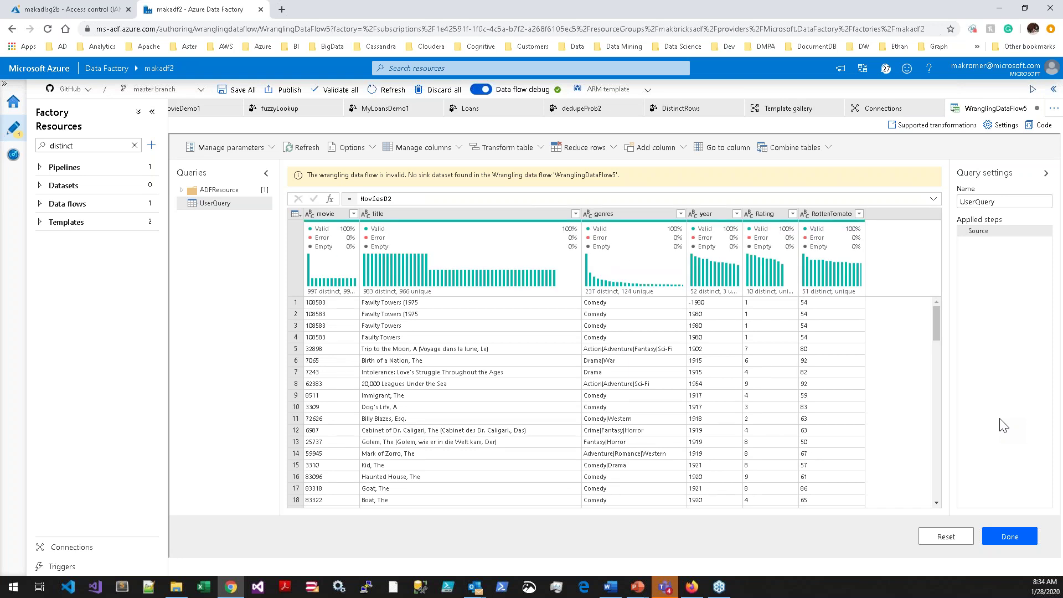
# - Review the wrangling data flow's project options and global options without changing them
pyautogui.click(359, 150)
pyautogui.click(368, 169)
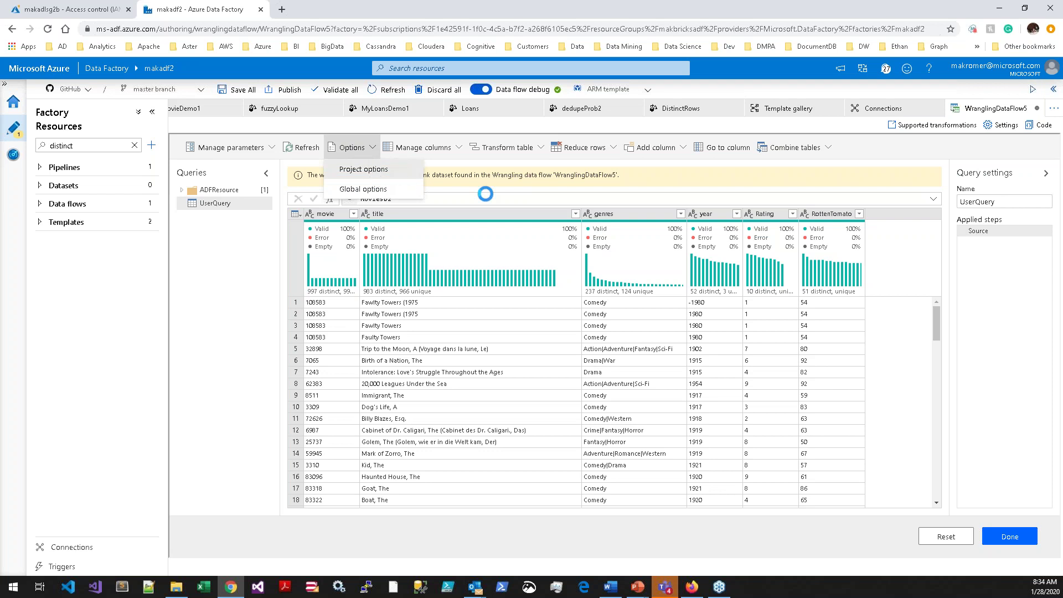
pyautogui.click(719, 450)
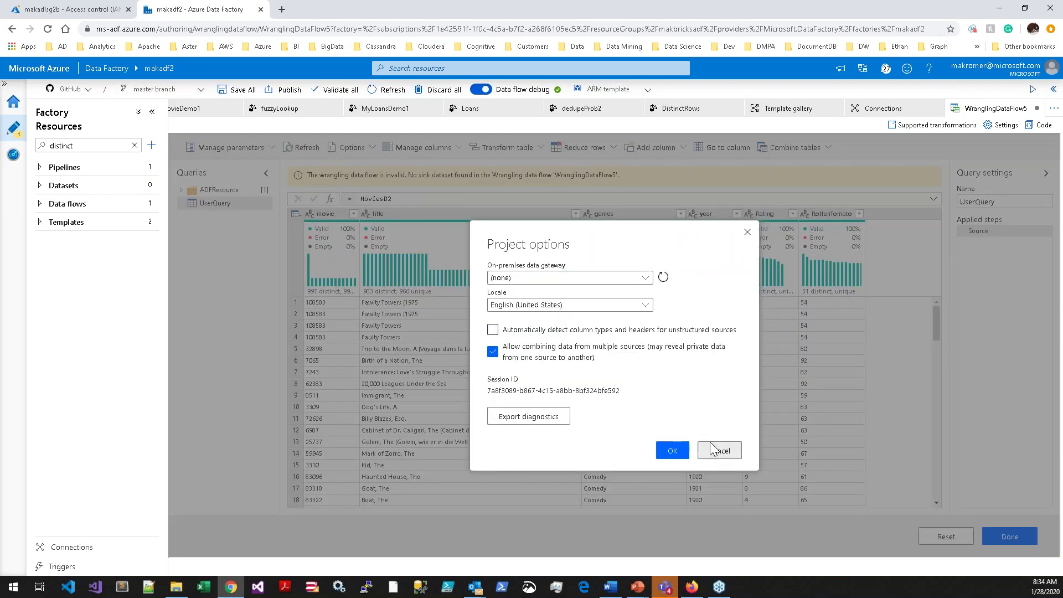
pyautogui.click(357, 148)
pyautogui.click(372, 188)
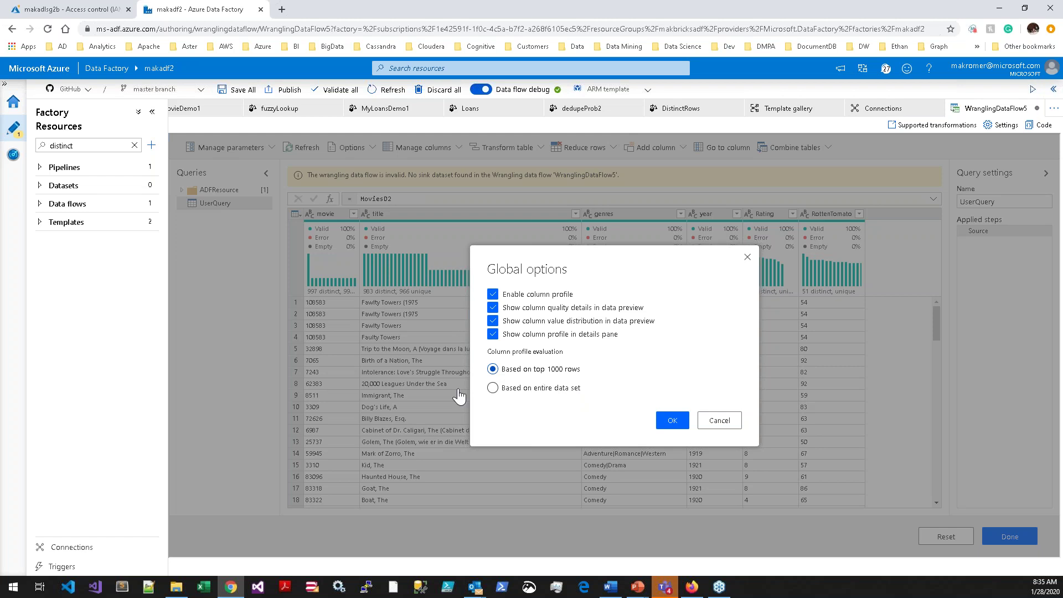
pyautogui.click(723, 424)
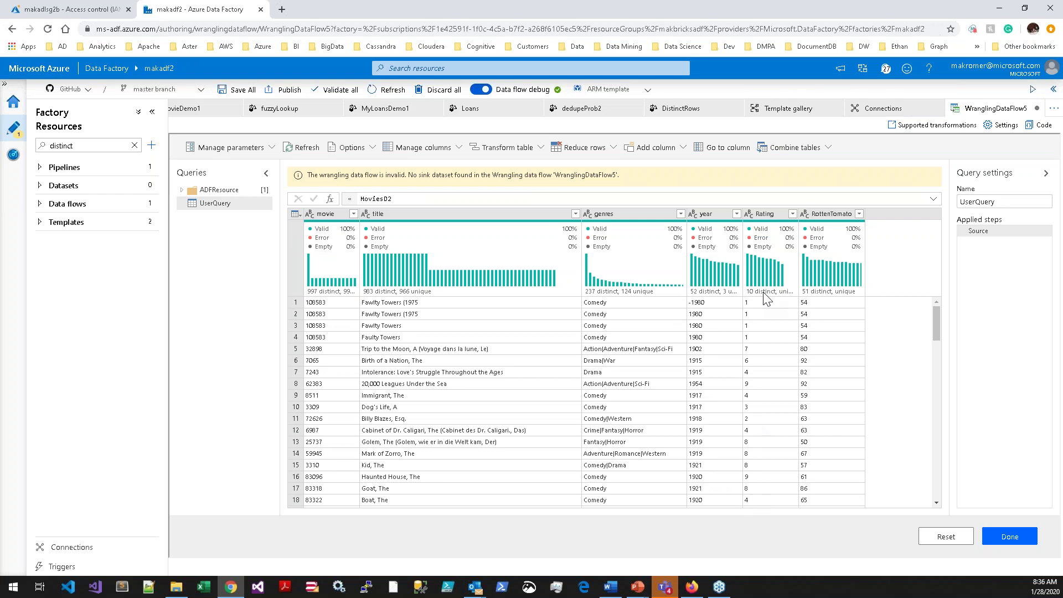
# - Inspect the distinct and unique value details in the genres column's profile
pyautogui.moveTo(596, 297)
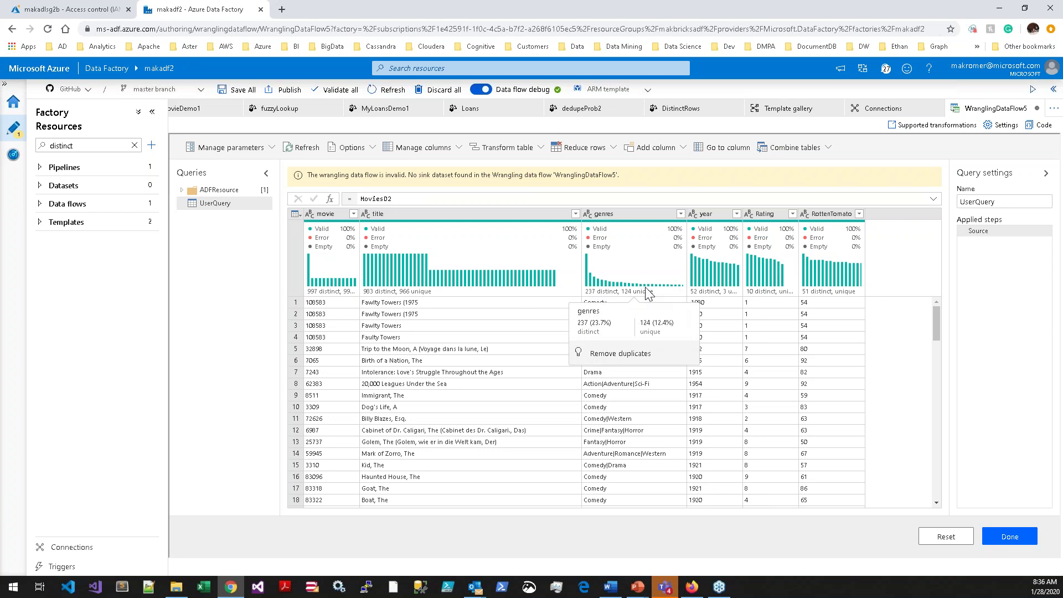
# - Review the genres column's statistics and value distribution, and look over the available column transformations
pyautogui.click(654, 216)
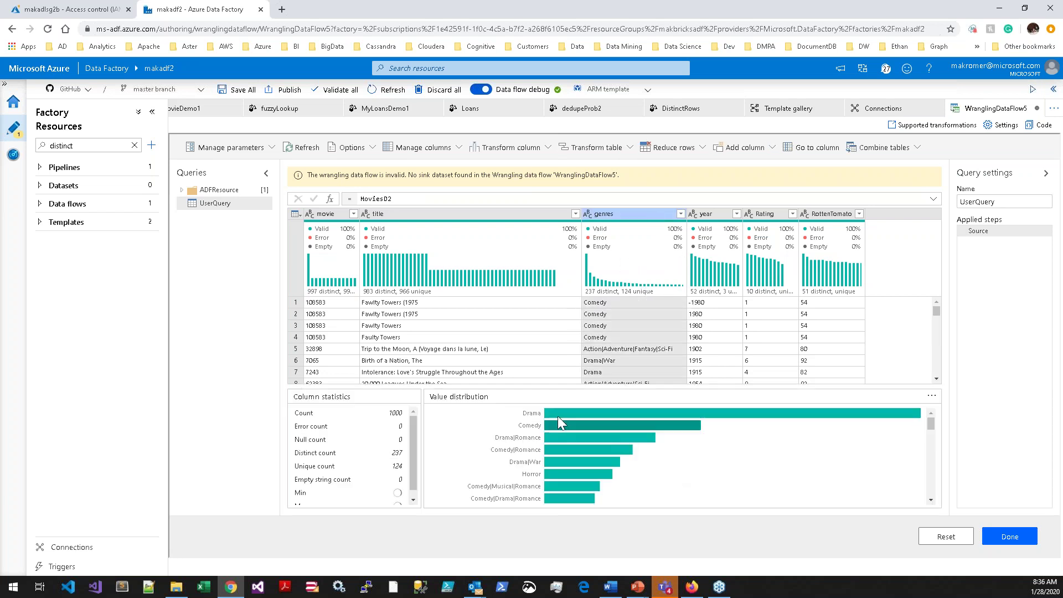
pyautogui.moveTo(809, 421)
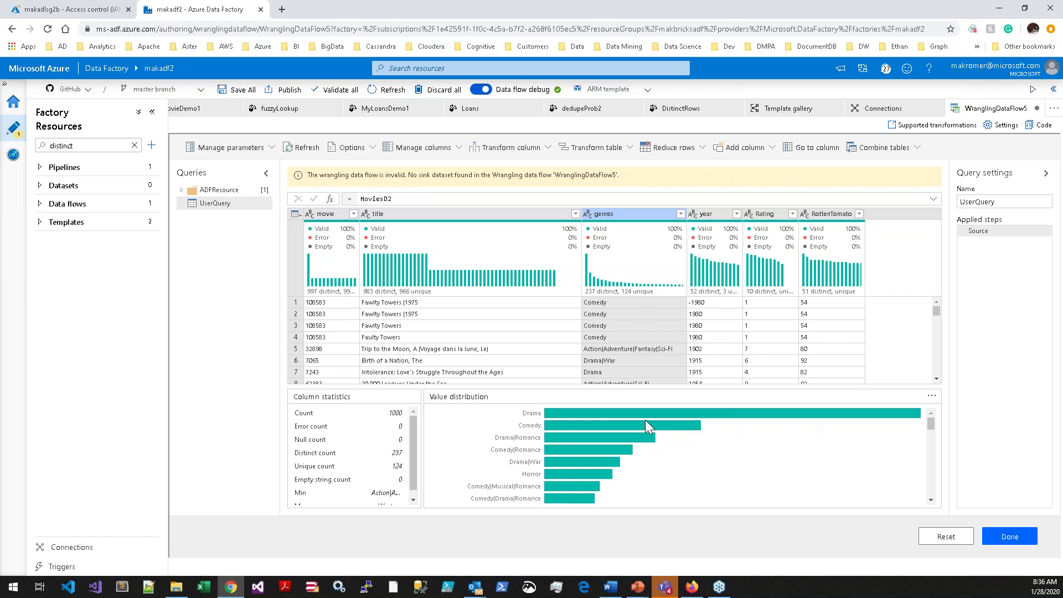
pyautogui.moveTo(577, 435)
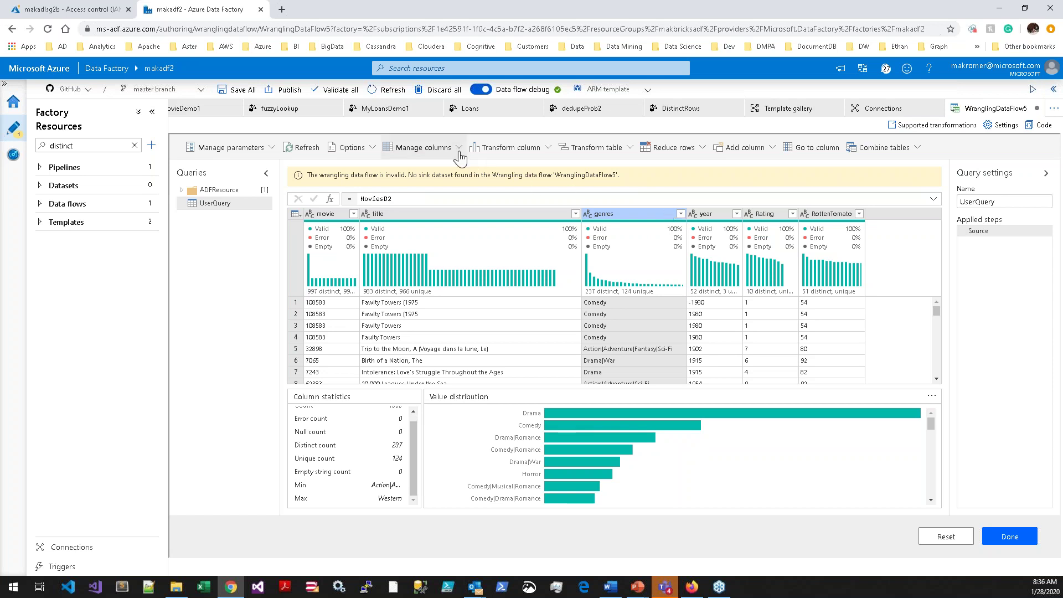
pyautogui.click(546, 153)
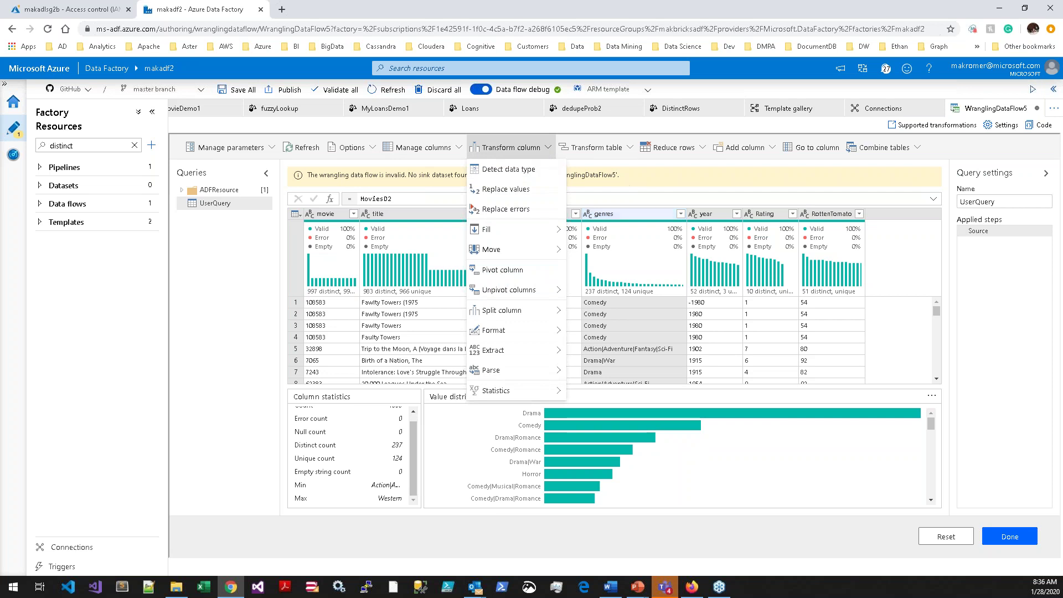
# - Filter the genres column to exclude the rows whose value is Comedy
pyautogui.click(681, 215)
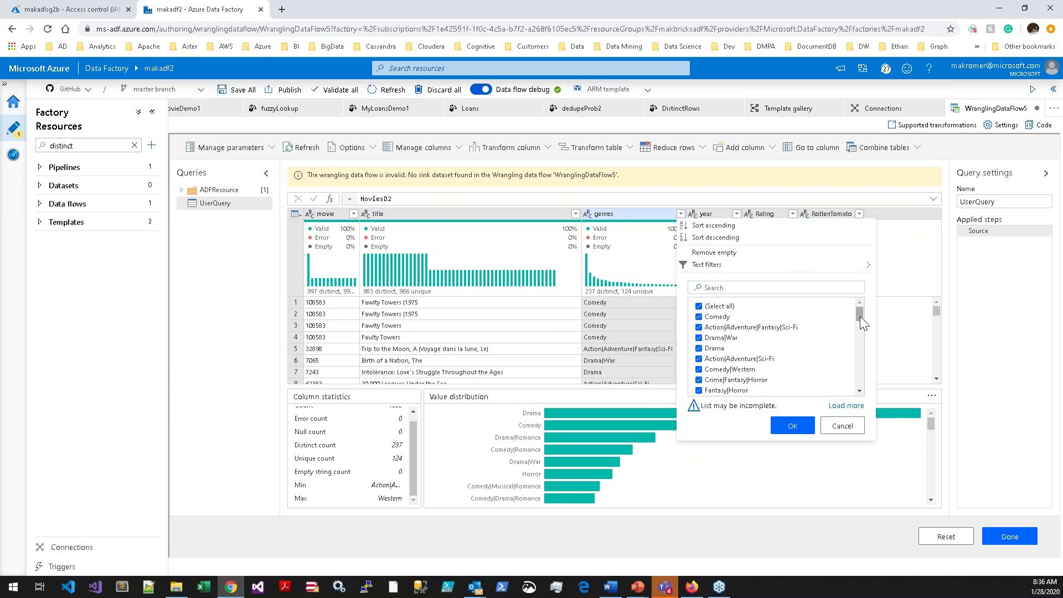
pyautogui.click(699, 308)
pyautogui.click(698, 306)
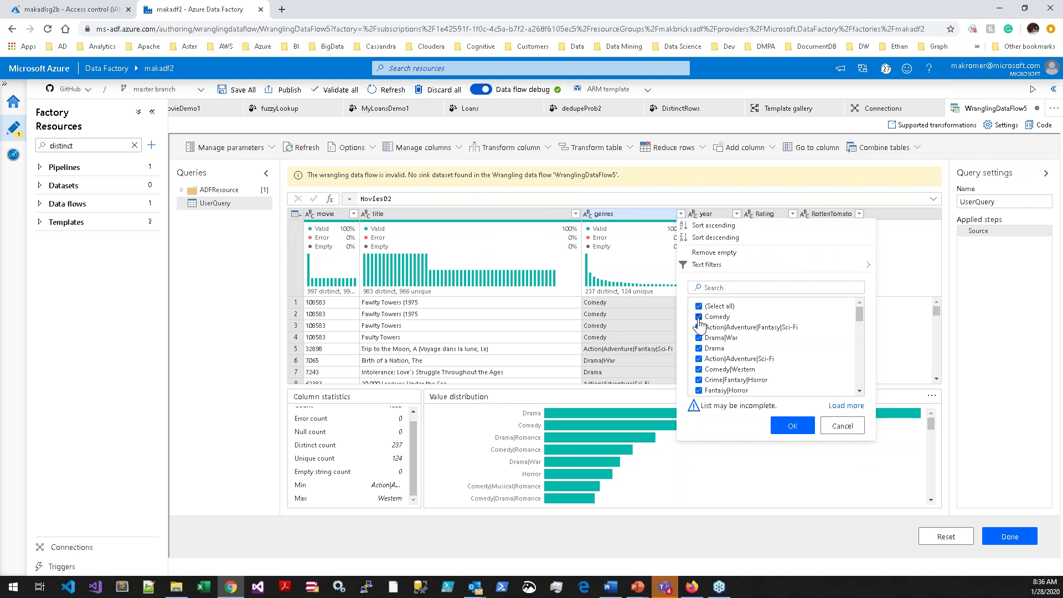
pyautogui.click(793, 425)
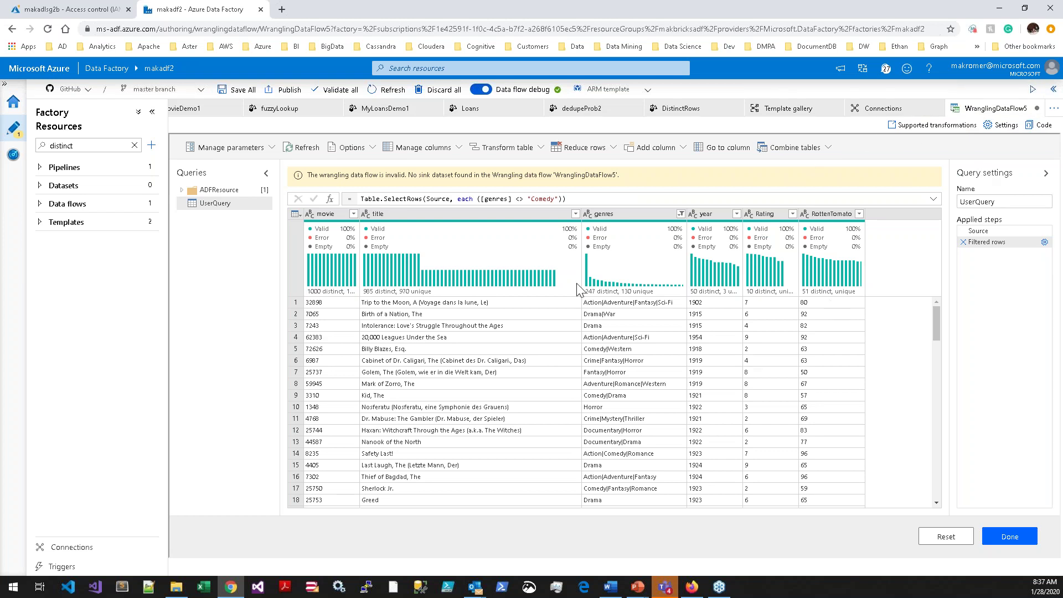
# - Switch to the open MovieDemo1 mapping data flow
pyautogui.moveTo(662, 118)
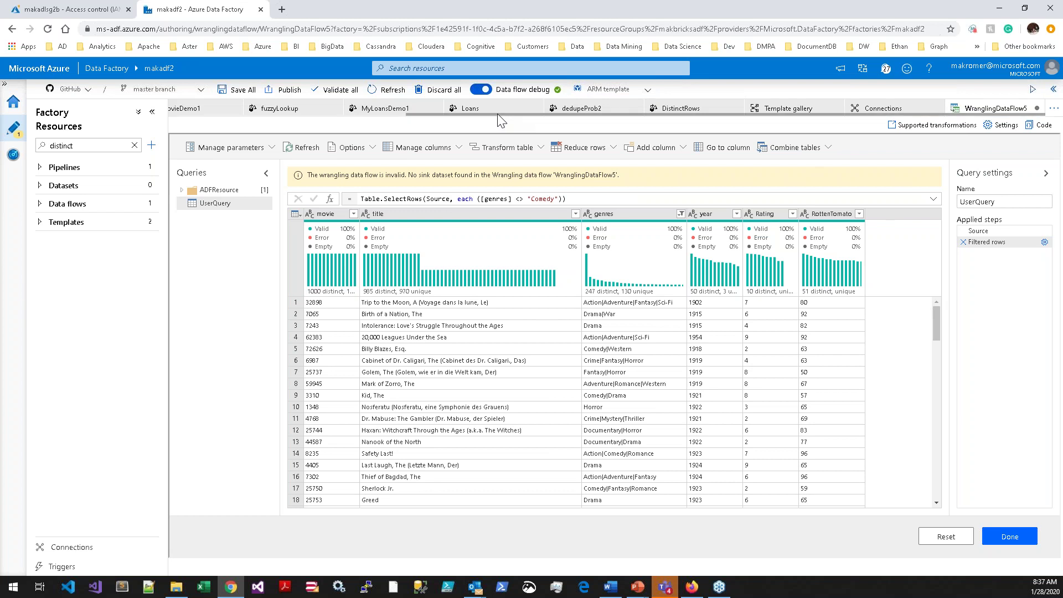
pyautogui.moveTo(487, 114); pyautogui.dragTo(250, 119)
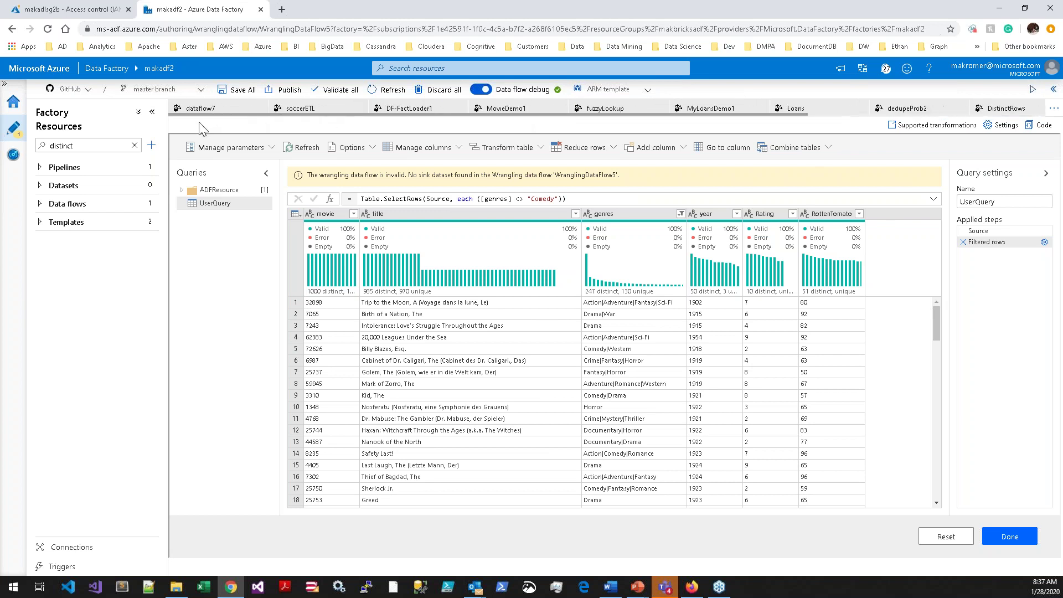
pyautogui.click(506, 109)
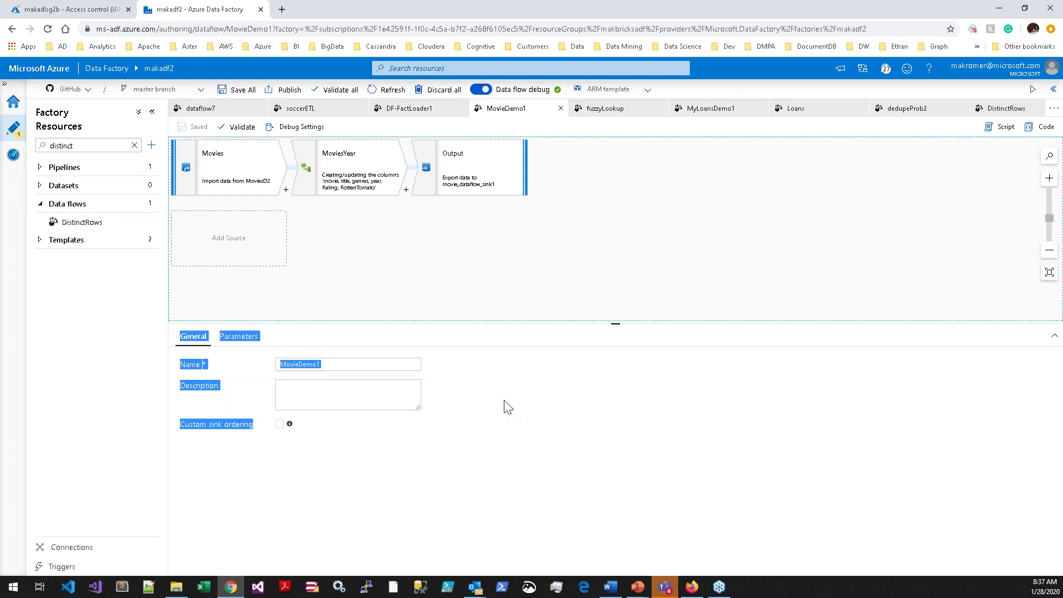
pyautogui.click(508, 403)
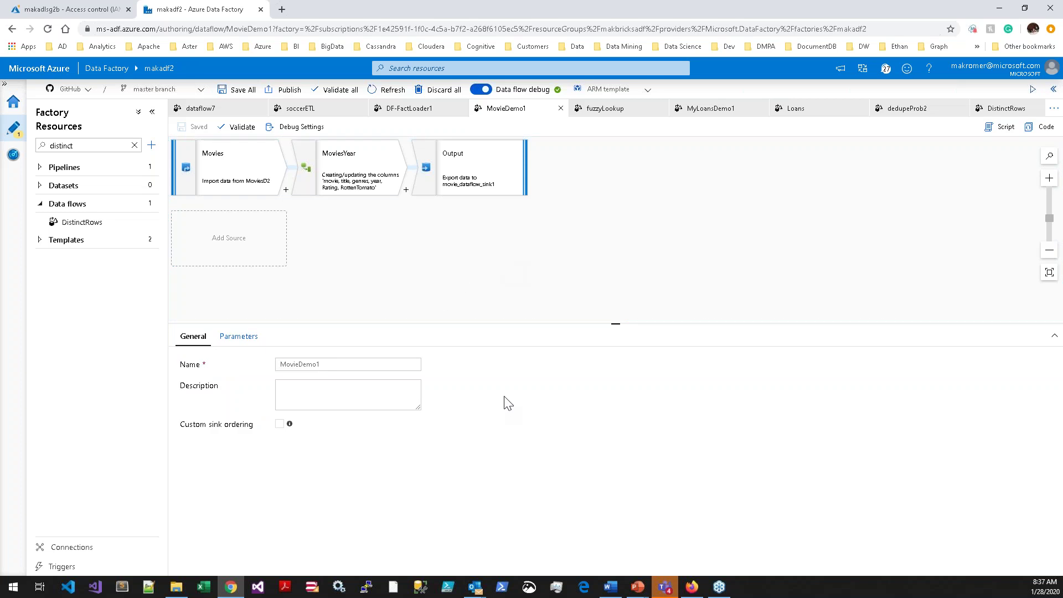
pyautogui.click(150, 146)
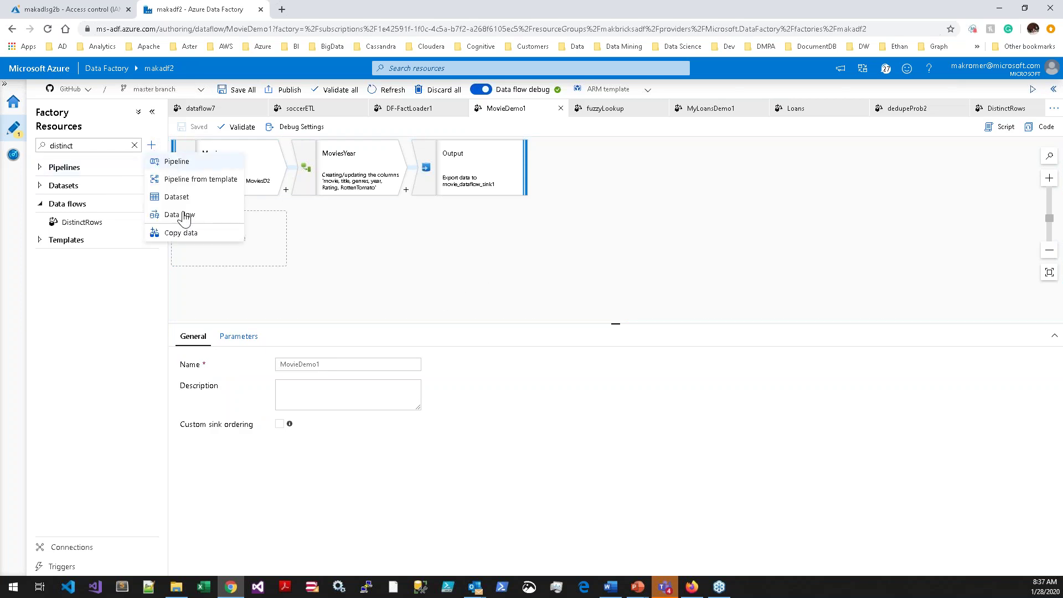
pyautogui.click(179, 215)
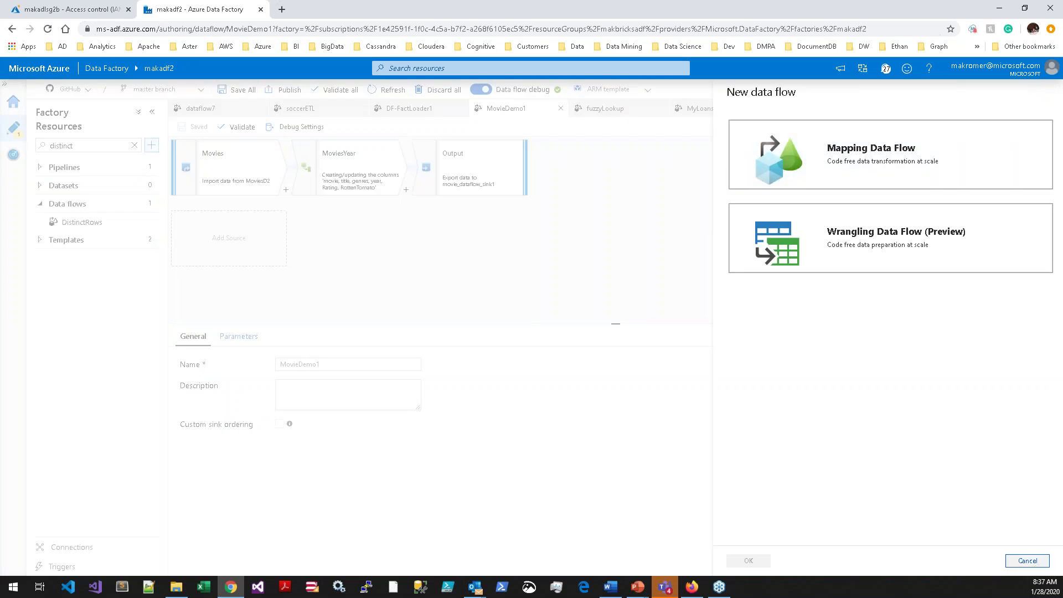
pyautogui.click(1027, 560)
pyautogui.click(312, 259)
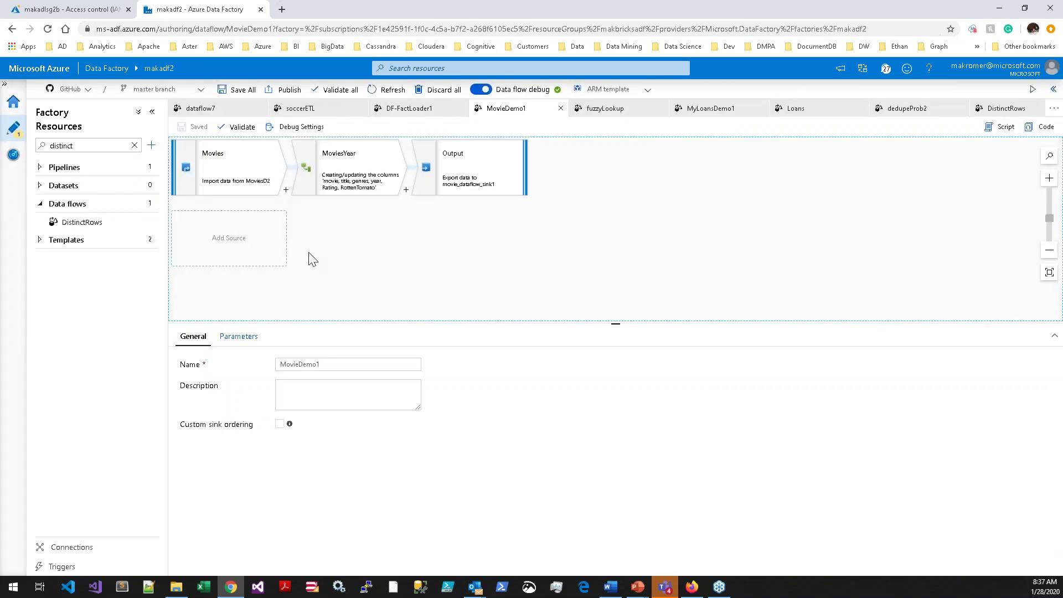
# - Add two blank sources to the MovieDemo1 data flow and delete both of them
pyautogui.click(255, 246)
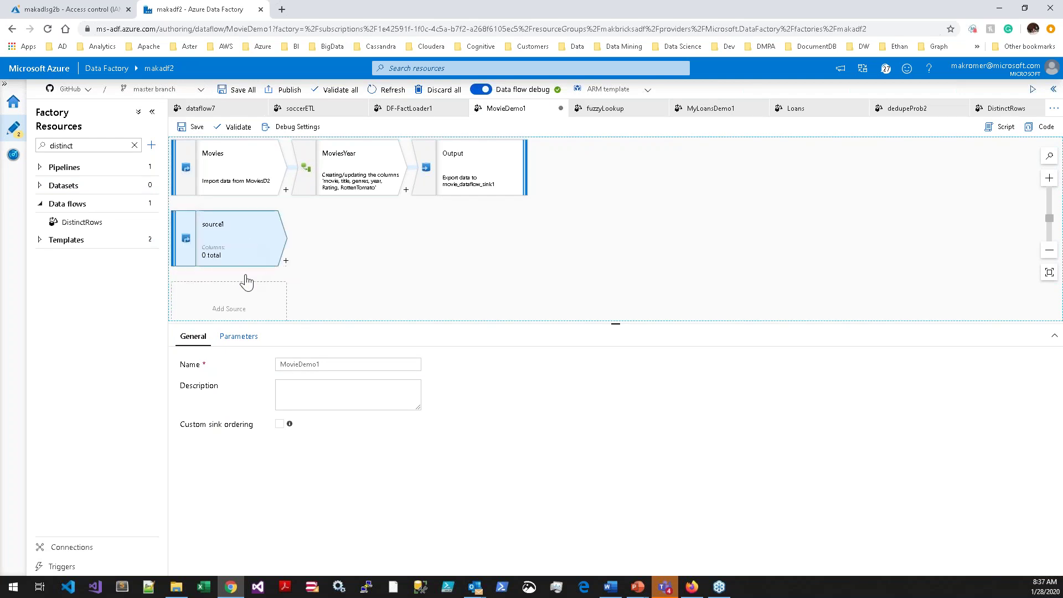
pyautogui.click(314, 319)
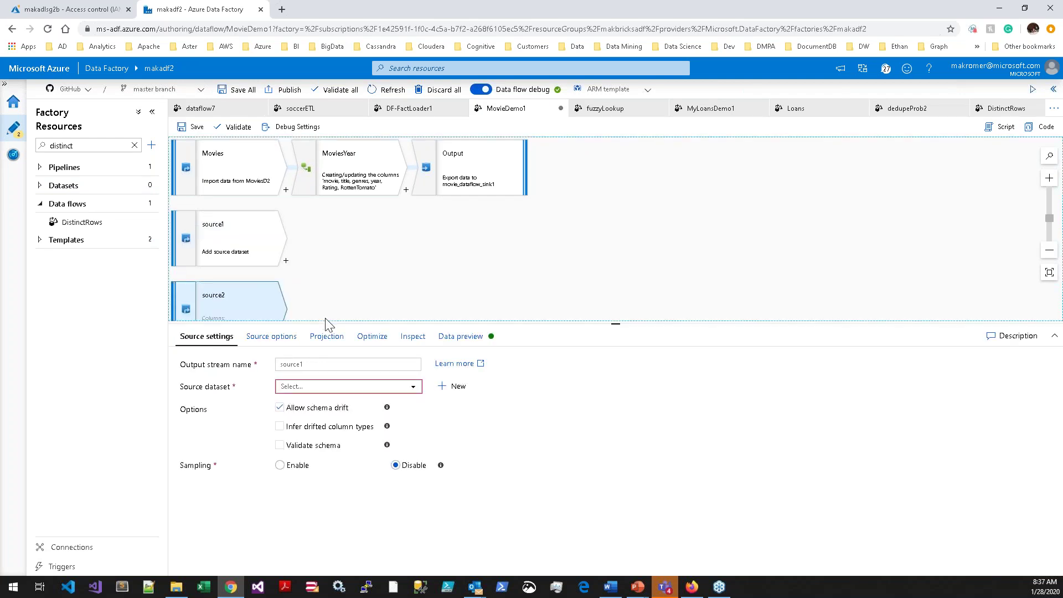
pyautogui.rightClick(255, 315)
pyautogui.click(271, 316)
pyautogui.rightClick(244, 254)
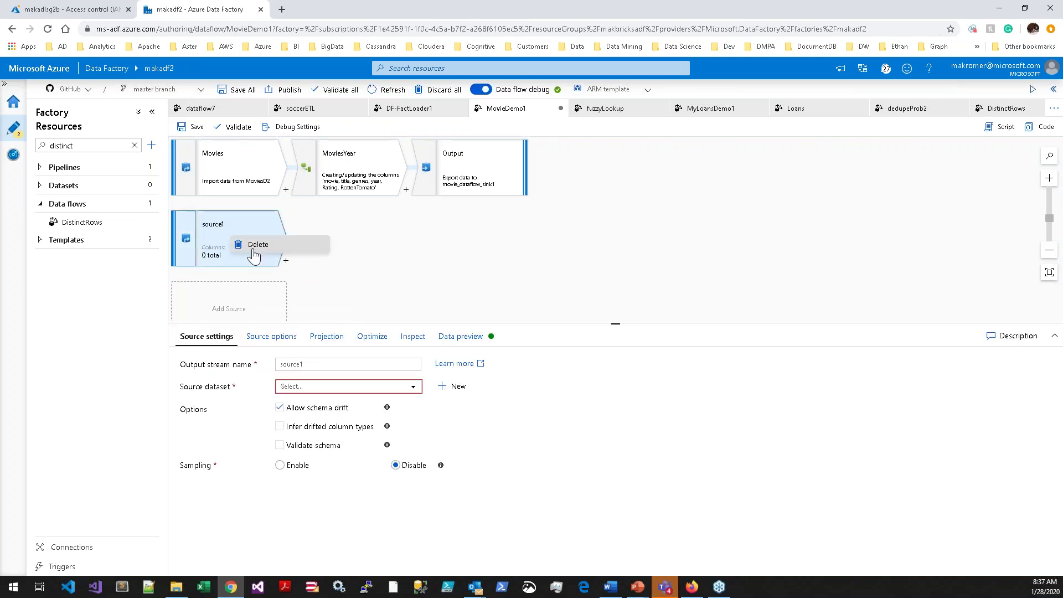
pyautogui.click(259, 249)
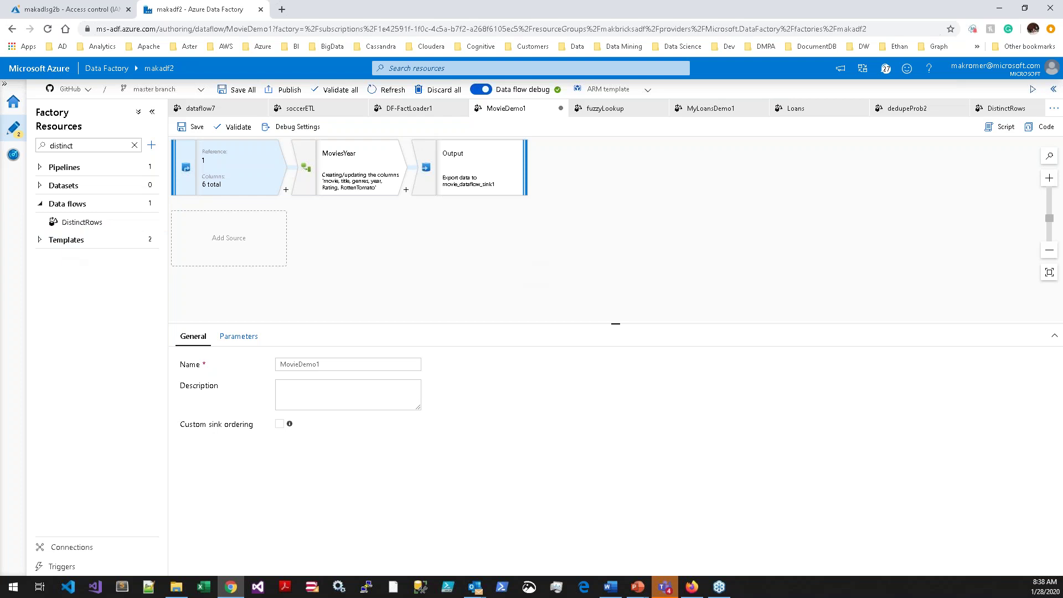
# - Fetch the data preview of the Movies source and resize its settings area for reading
pyautogui.click(268, 172)
pyautogui.moveTo(387, 322); pyautogui.dragTo(382, 293)
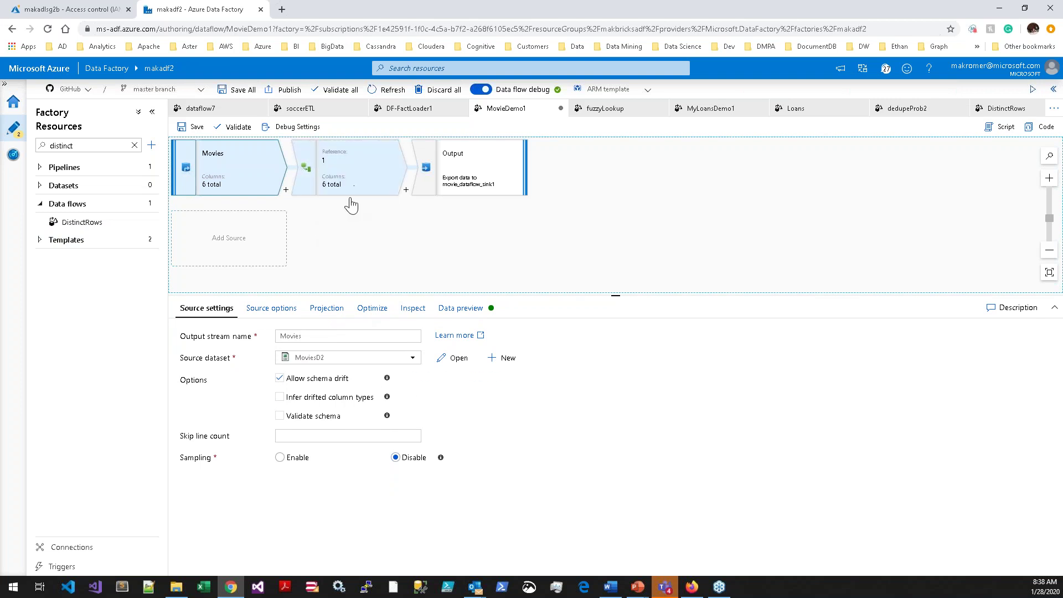
pyautogui.click(459, 313)
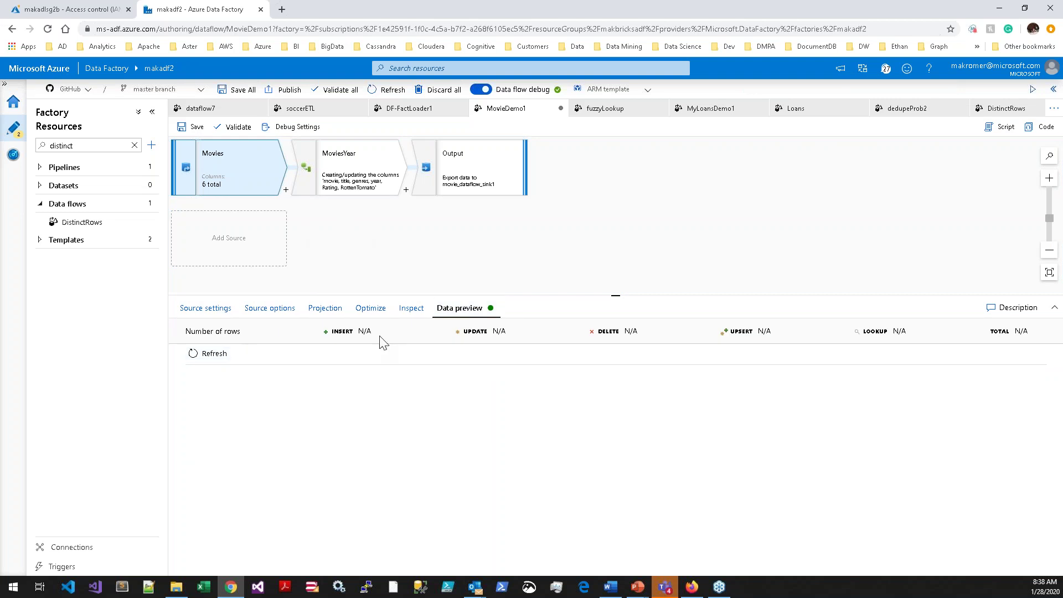
pyautogui.click(216, 354)
pyautogui.moveTo(446, 295); pyautogui.dragTo(443, 206)
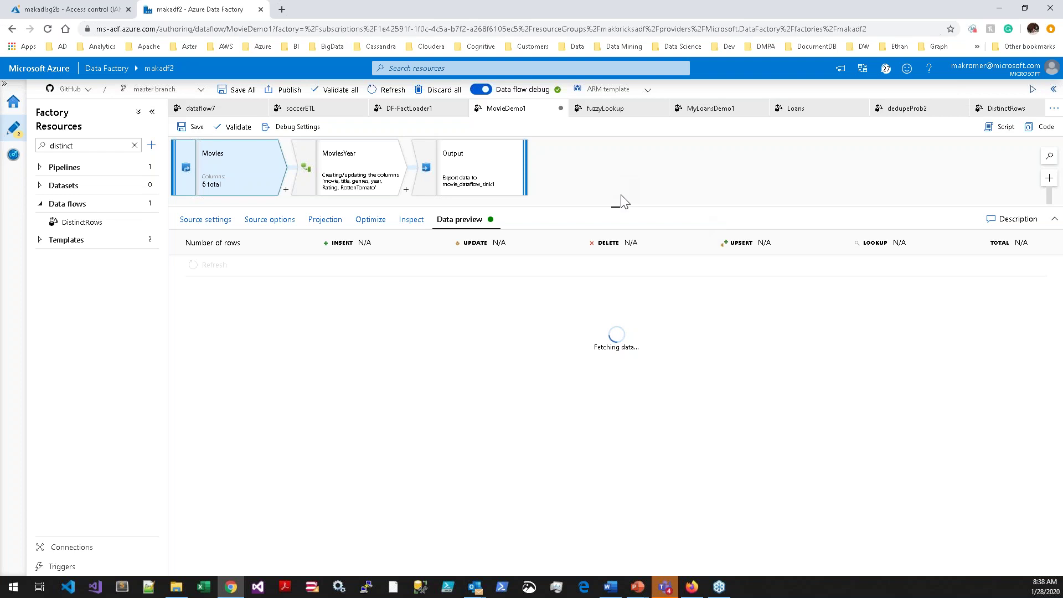
pyautogui.moveTo(616, 206); pyautogui.dragTo(616, 270)
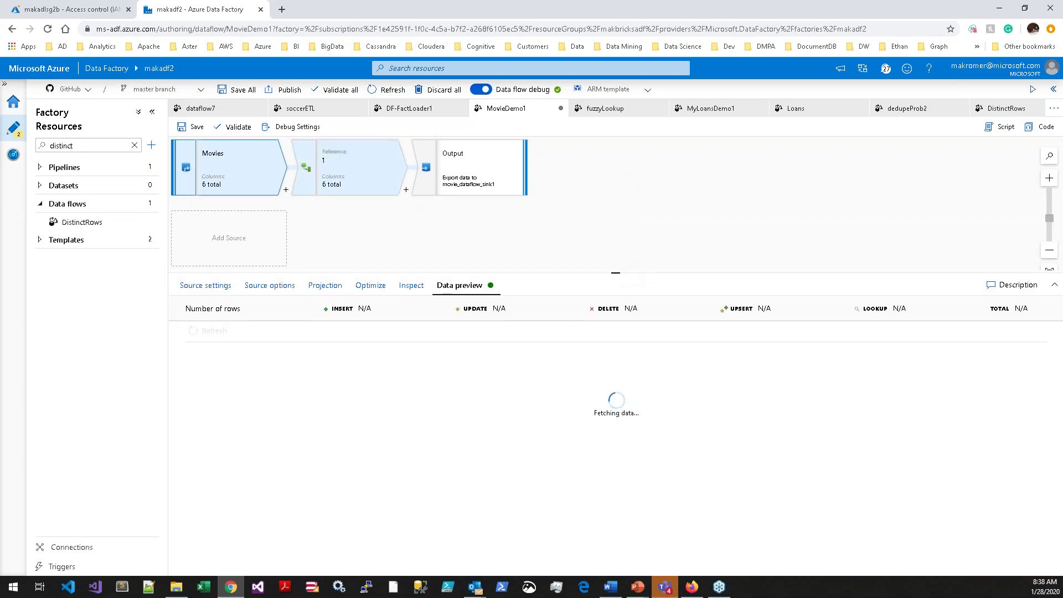
# - Check the Movies source's row limit in the debug settings and save them with the limit kept at 1000
pyautogui.click(294, 127)
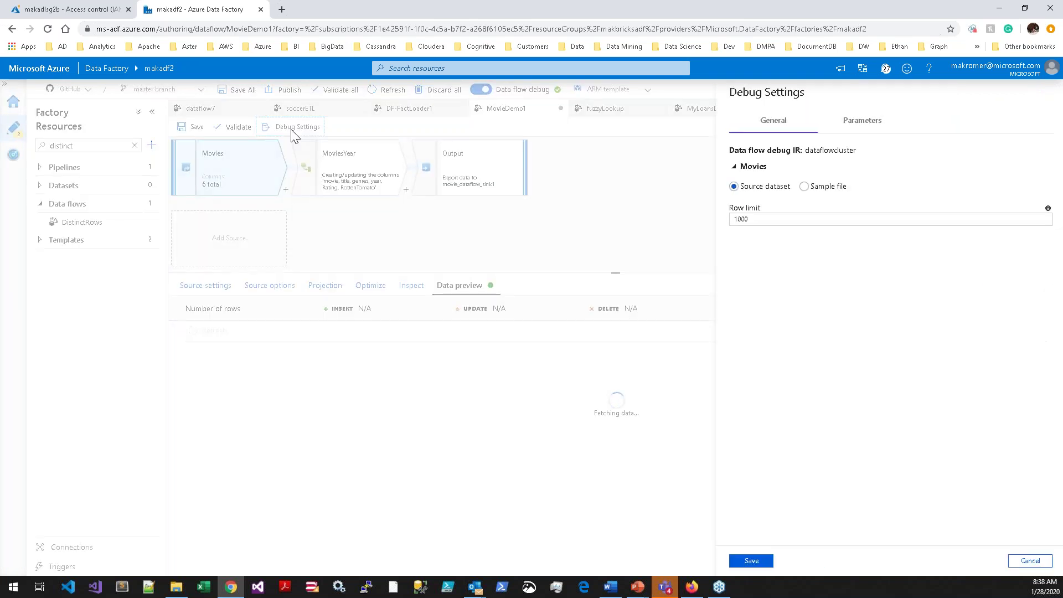
pyautogui.click(840, 220)
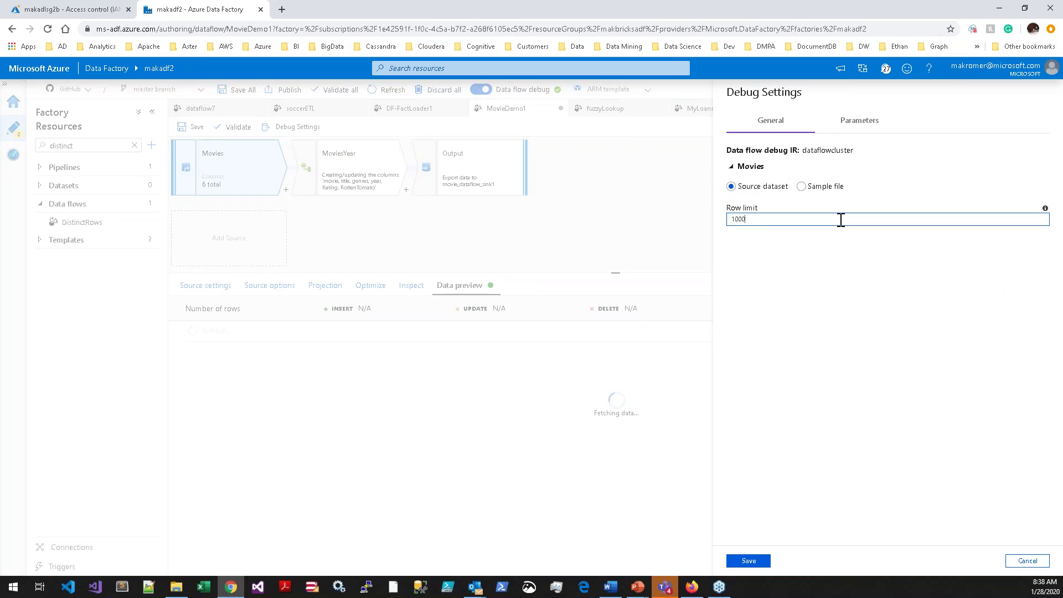
pyautogui.click(754, 561)
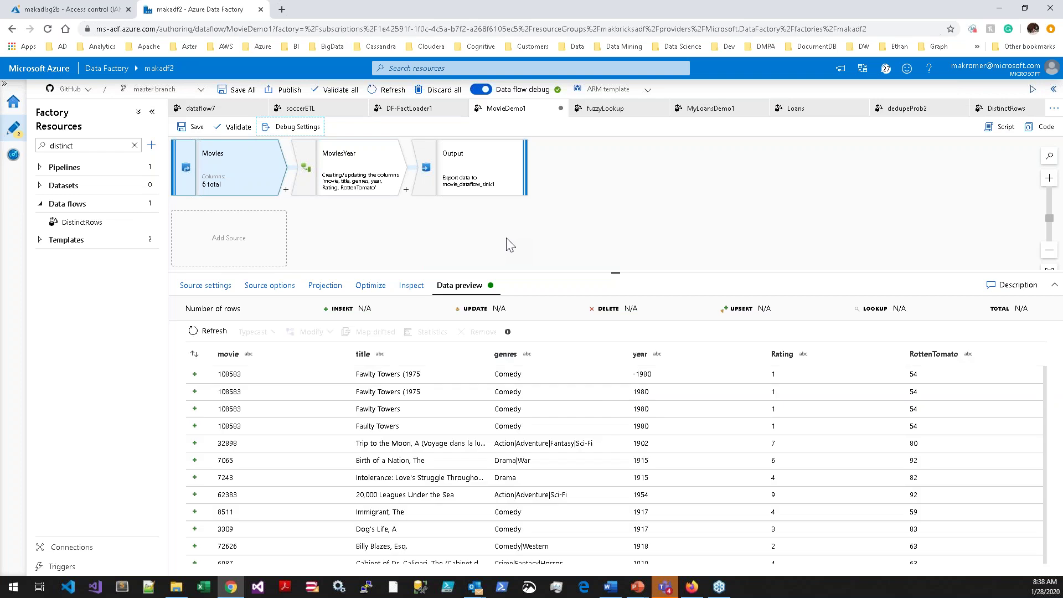
# - Enlarge the Movies data preview, select the year column and refresh the preview
pyautogui.click(627, 270)
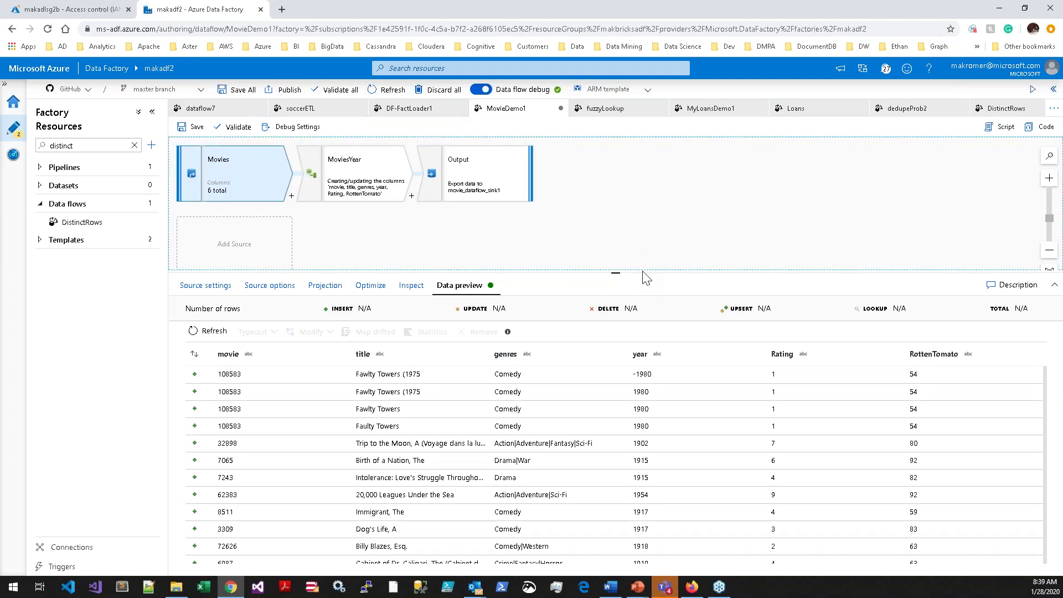
pyautogui.moveTo(713, 276); pyautogui.dragTo(667, 227)
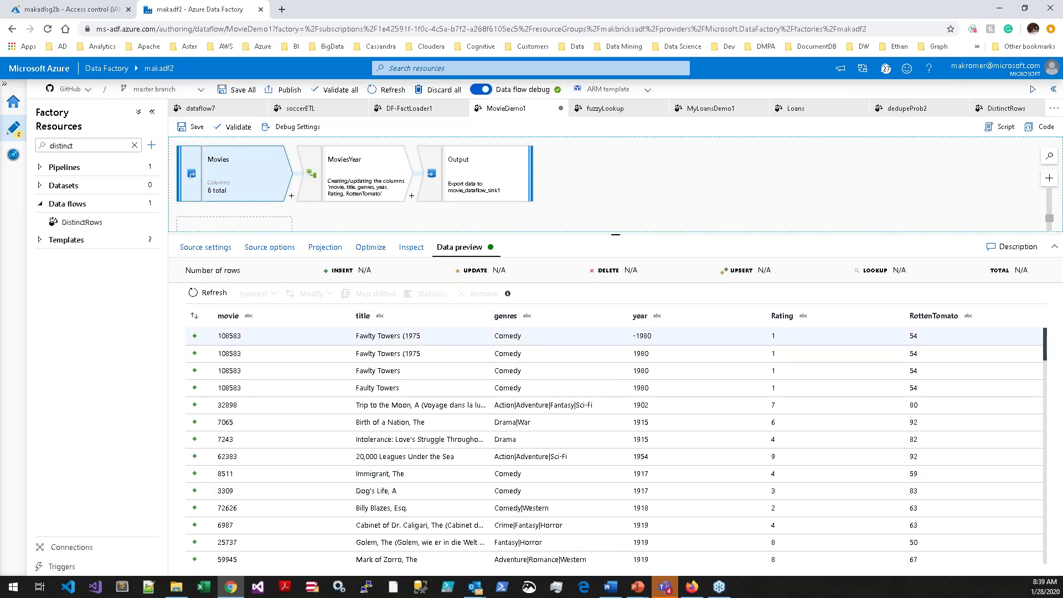
pyautogui.click(658, 327)
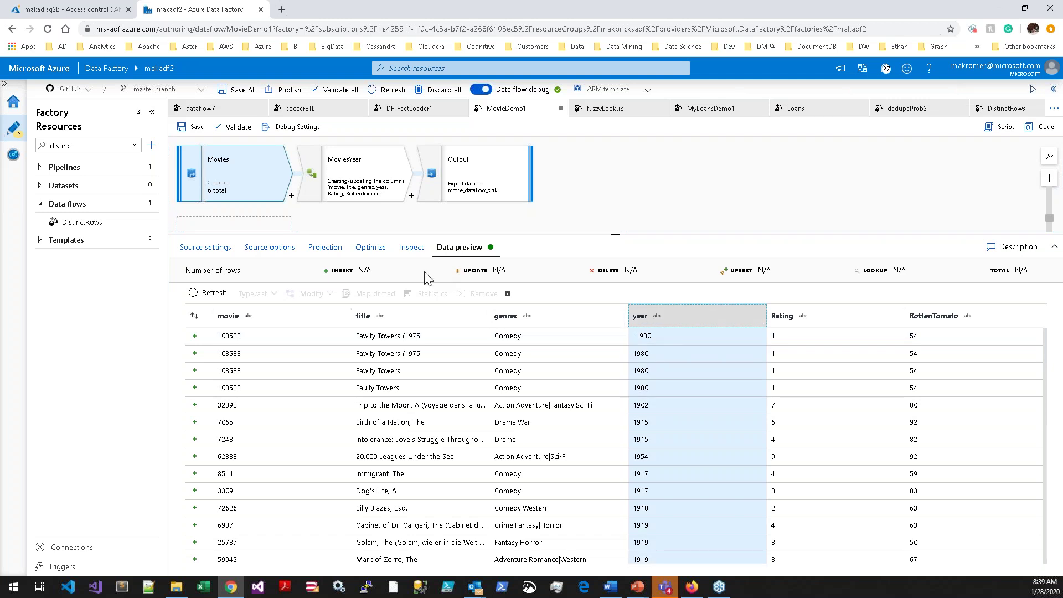
pyautogui.click(212, 293)
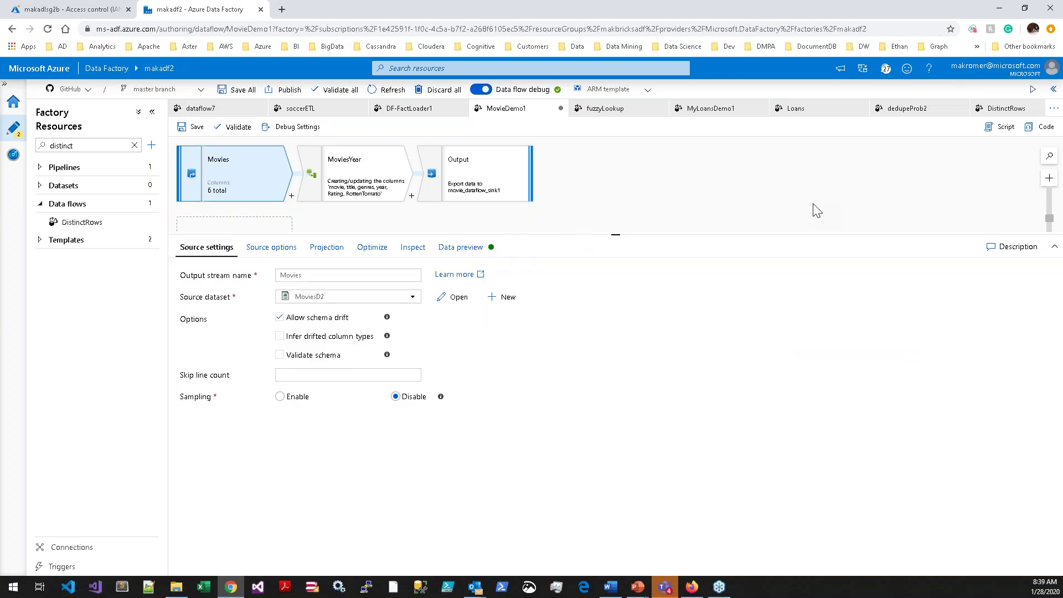
# - Close the WranglingDataFlow5 data flow and discard its unsaved changes
pyautogui.moveTo(753, 115); pyautogui.dragTo(1040, 127)
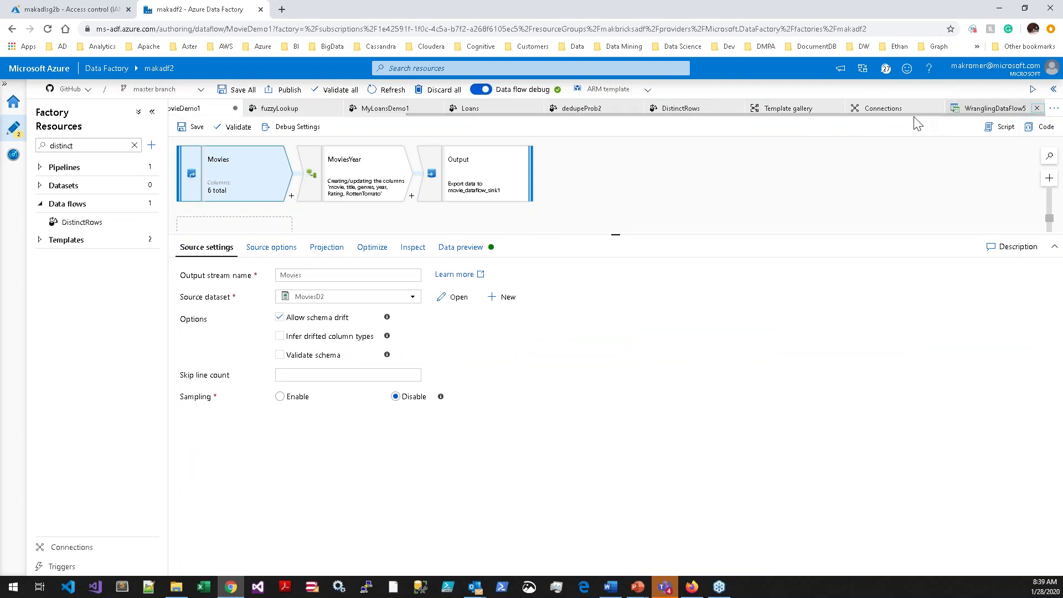
pyautogui.click(539, 347)
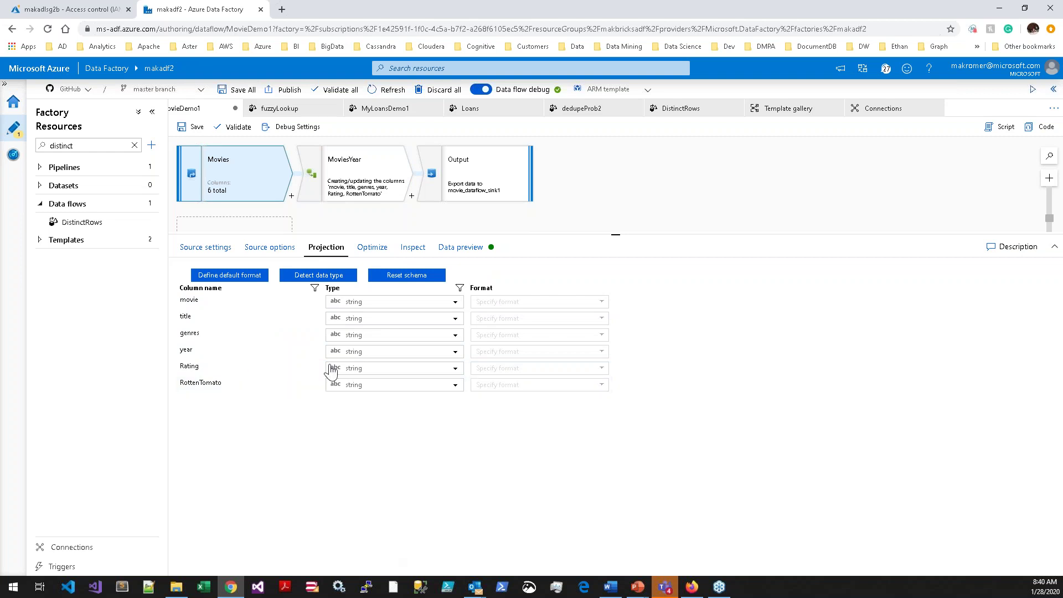
# - Detect the column data types in the Movies source's projection and return to its data preview
pyautogui.click(312, 282)
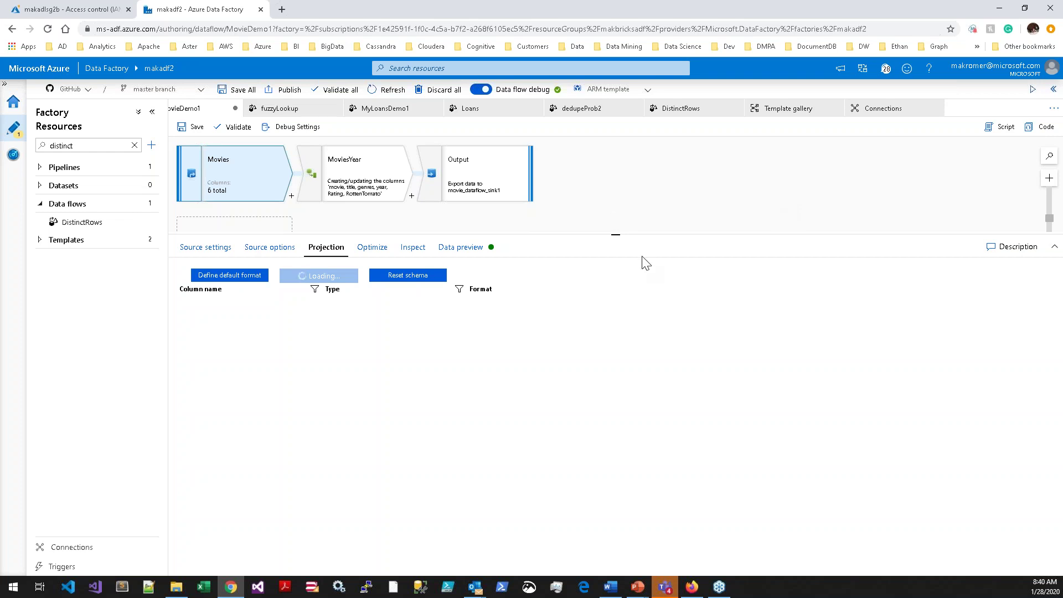
pyautogui.click(879, 138)
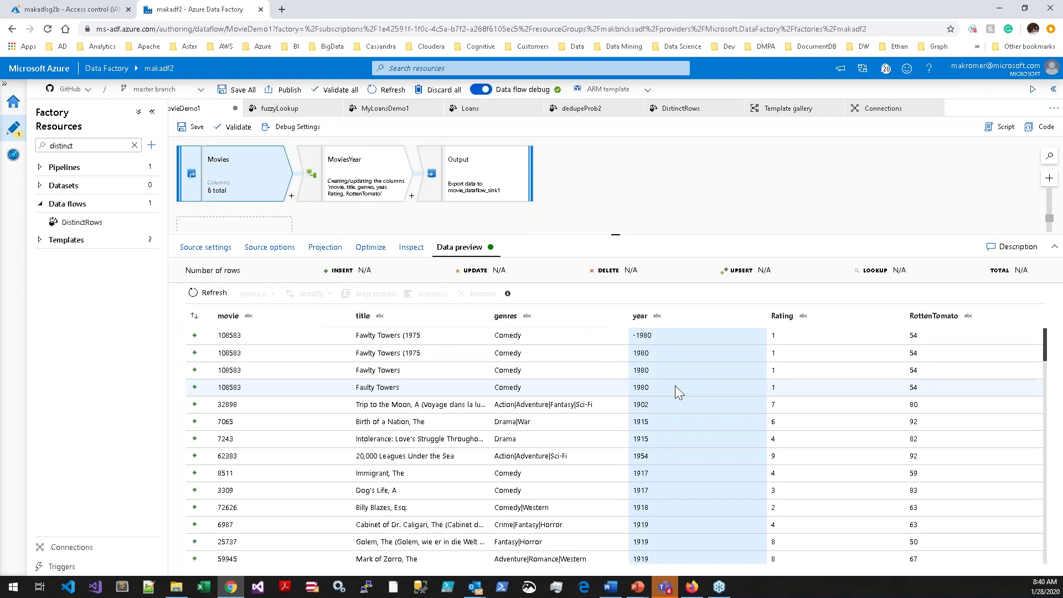
pyautogui.click(340, 228)
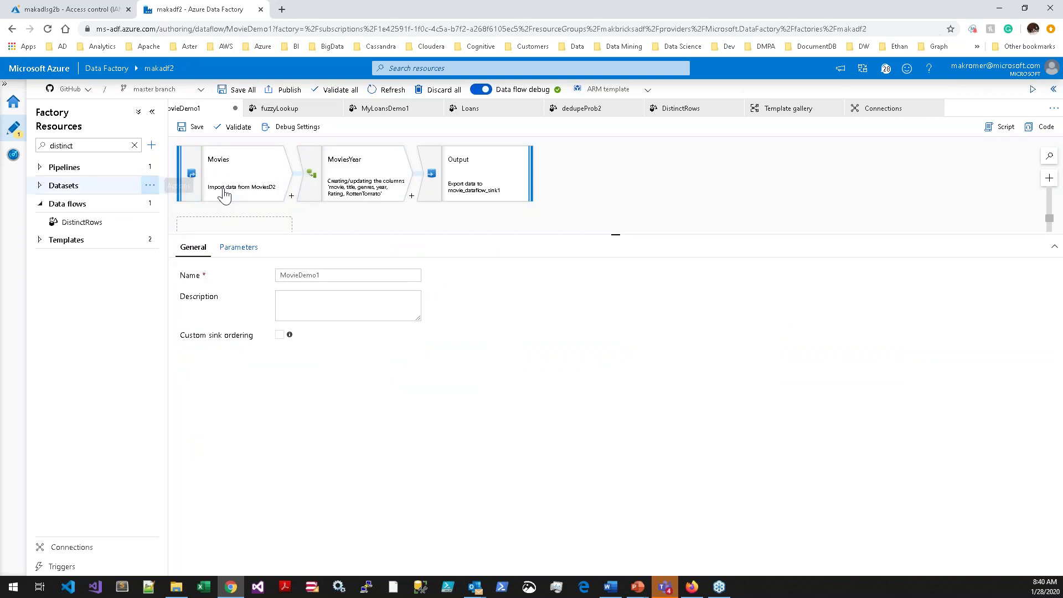
pyautogui.click(231, 171)
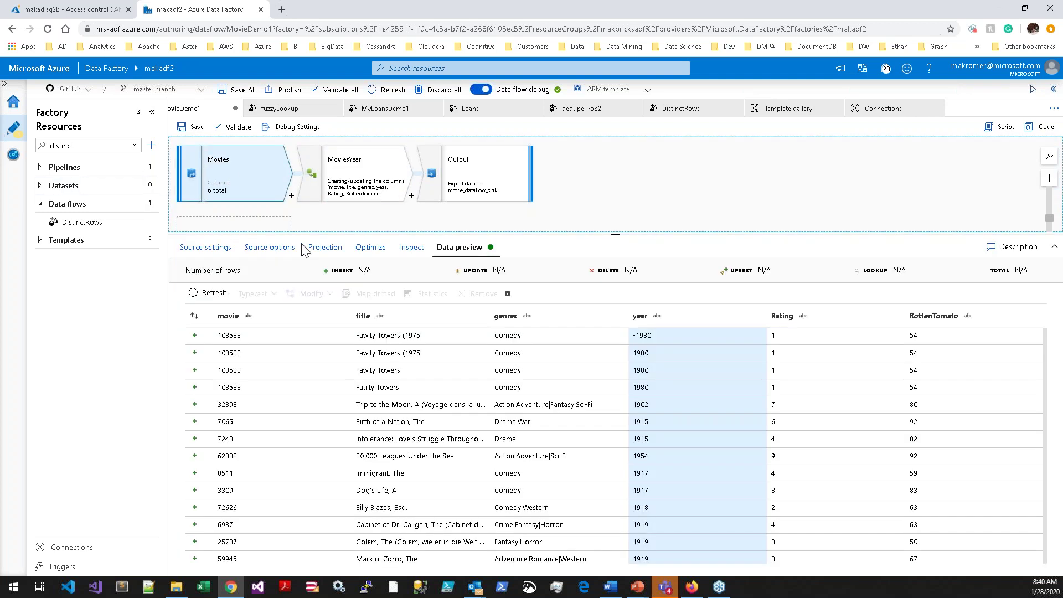
# - Refresh the Movies data preview and examine the year column's statistics, including its distribution chart and minimum and maximum
pyautogui.click(207, 294)
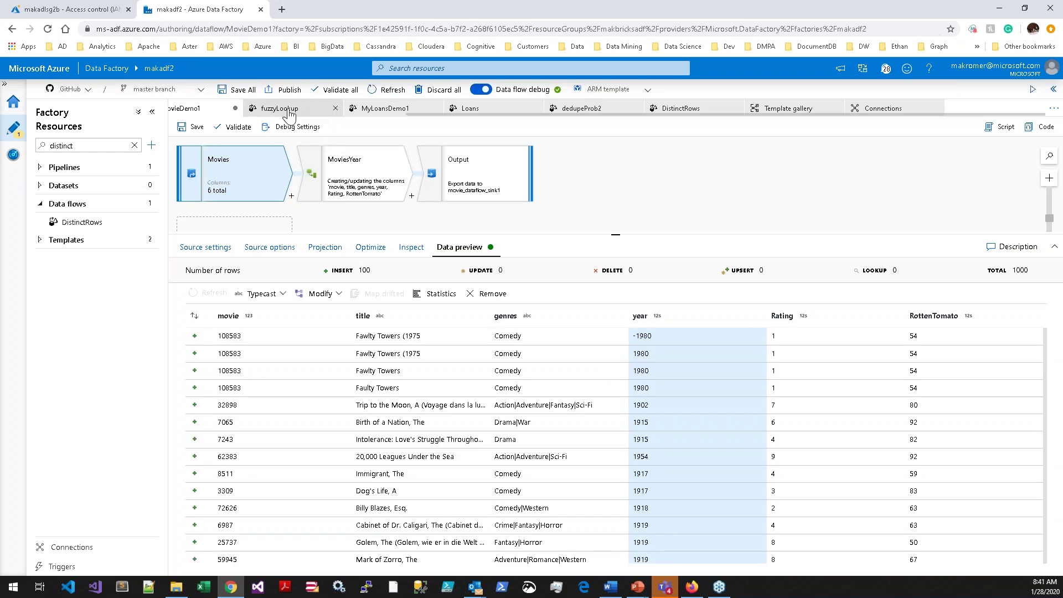
pyautogui.scroll(1, 289, 114)
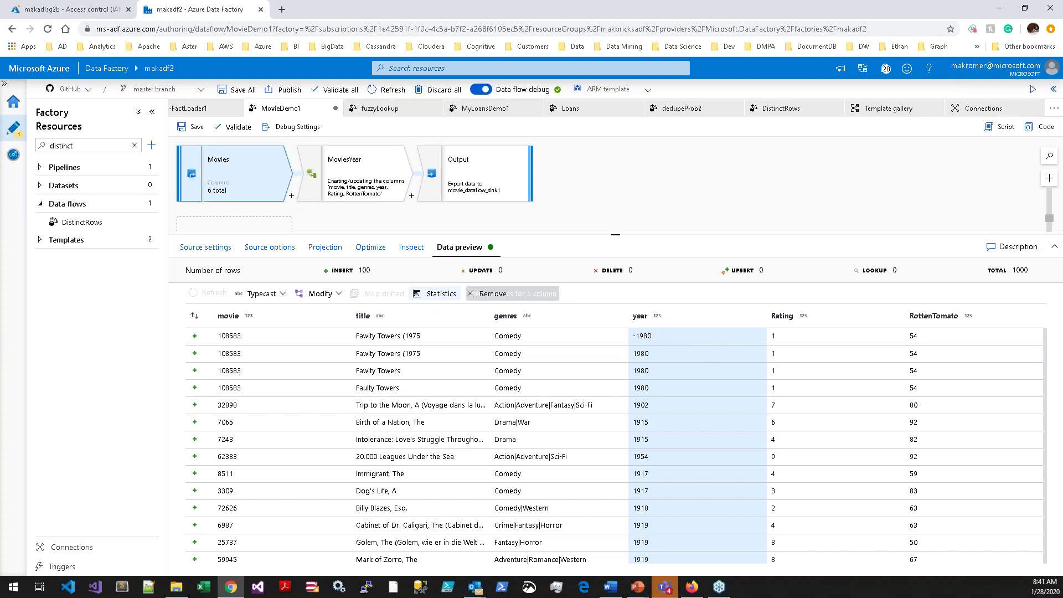
pyautogui.click(646, 320)
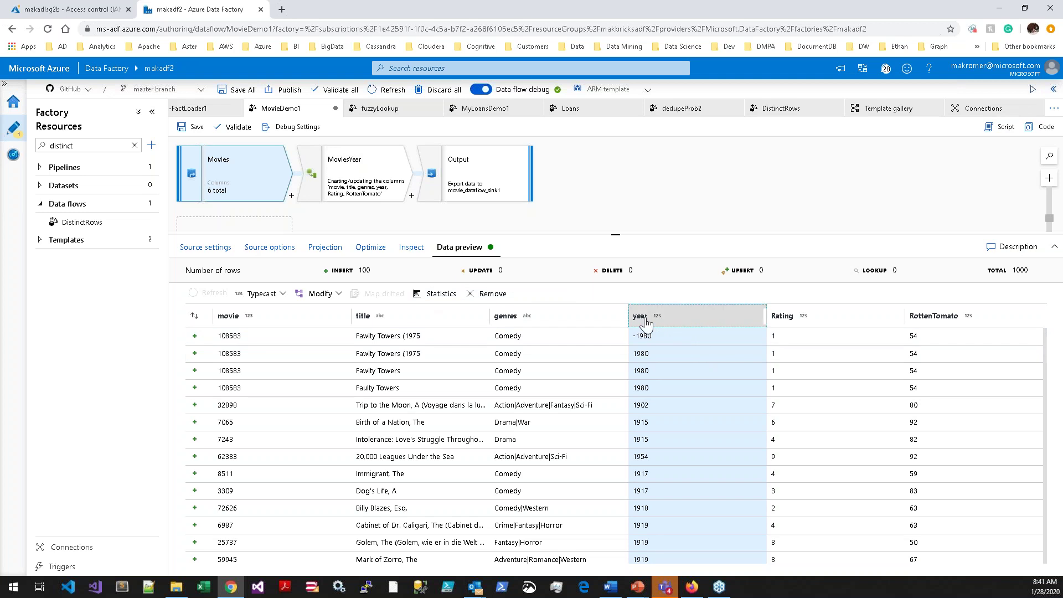
pyautogui.click(438, 294)
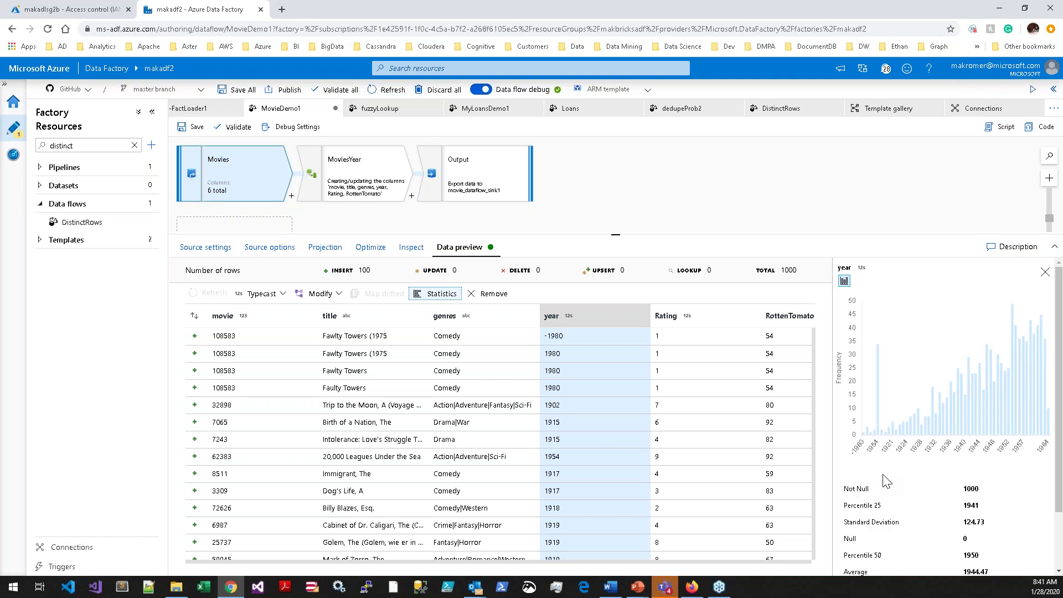
pyautogui.scroll(-2, 1059, 487)
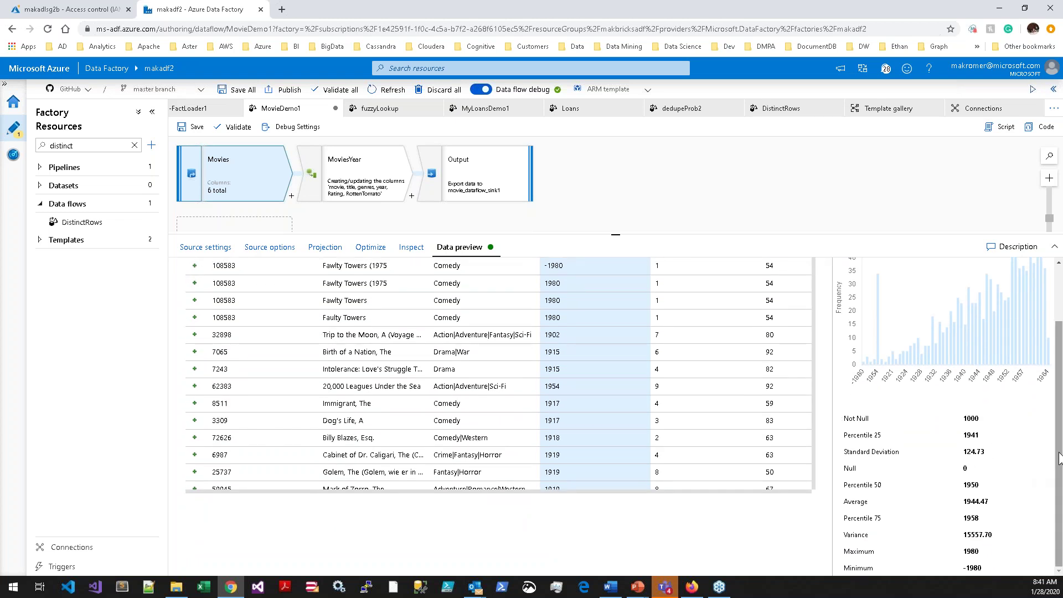
pyautogui.scroll(2, 1054, 443)
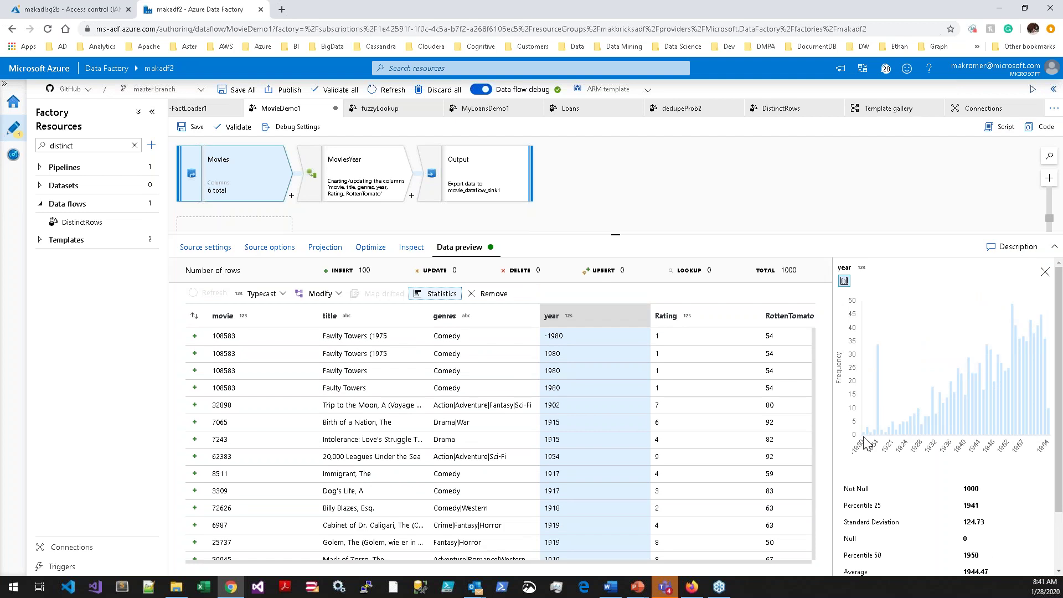
pyautogui.moveTo(864, 435)
pyautogui.click(291, 196)
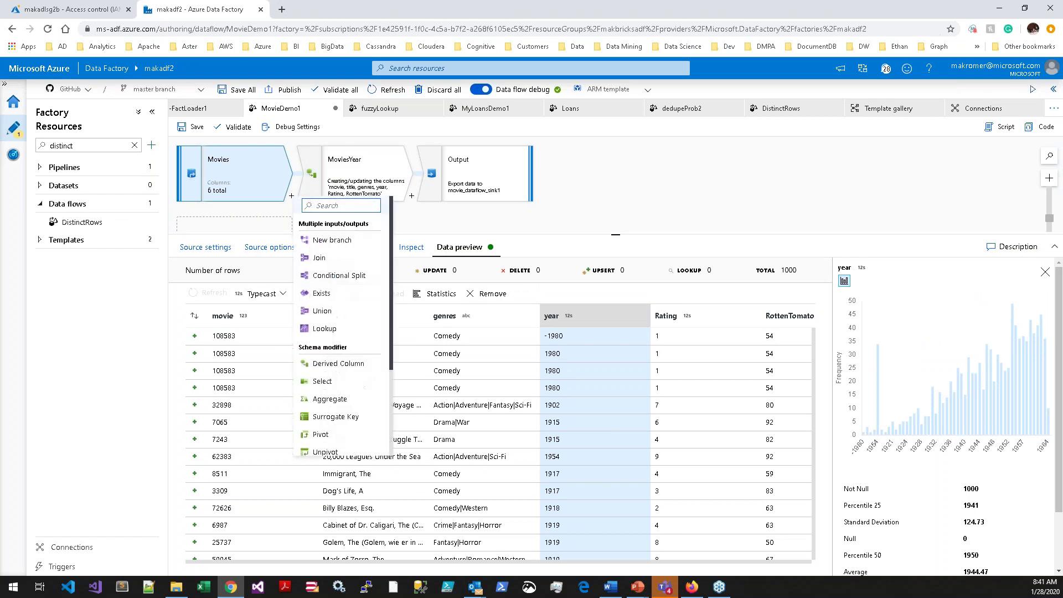
pyautogui.scroll(-2, 347, 402)
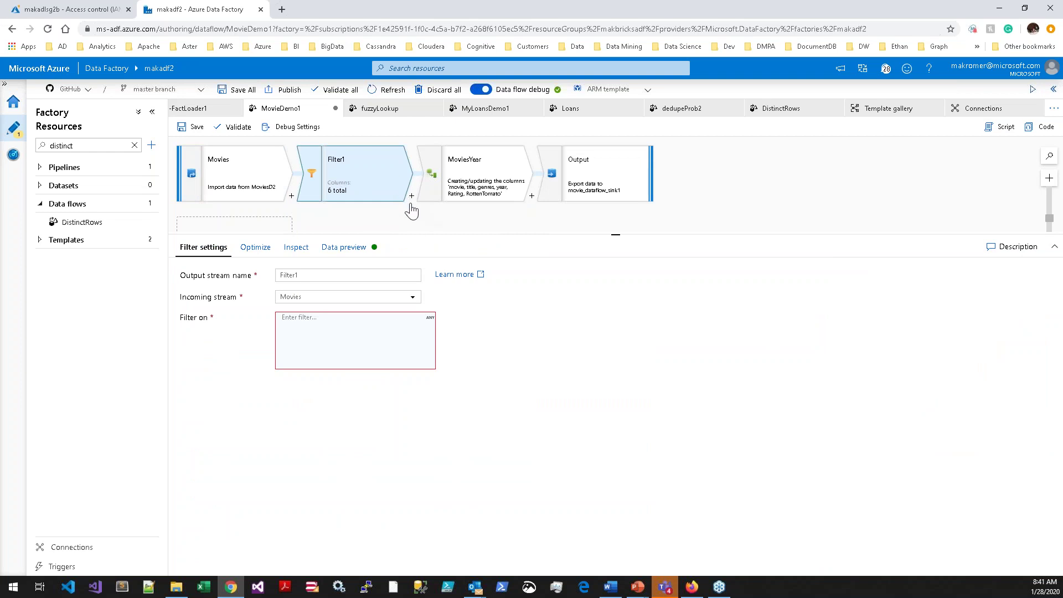
pyautogui.moveTo(415, 234); pyautogui.dragTo(411, 316)
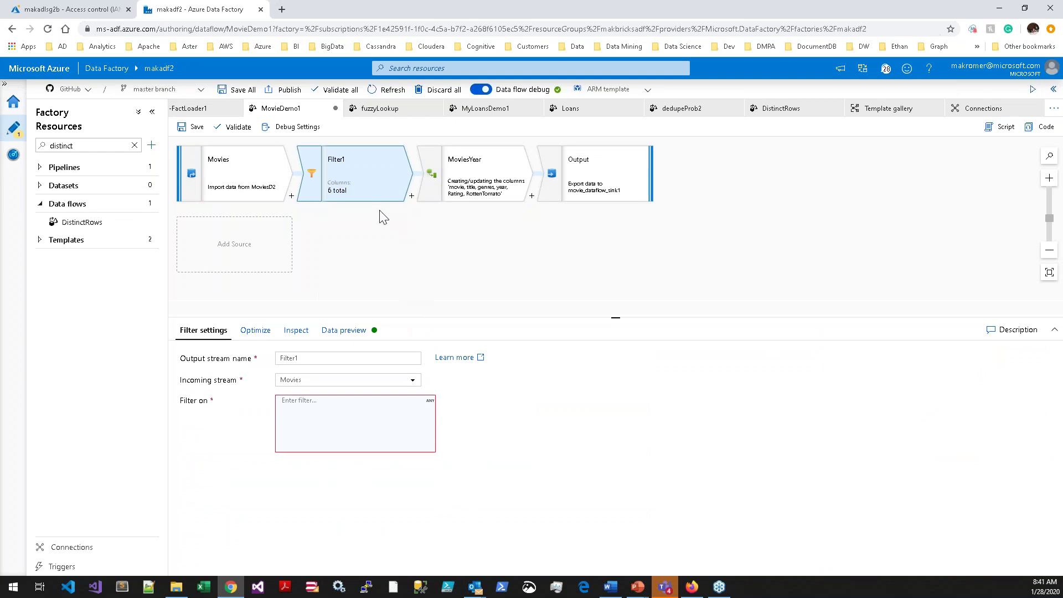
pyautogui.rightClick(347, 198)
pyautogui.click(362, 216)
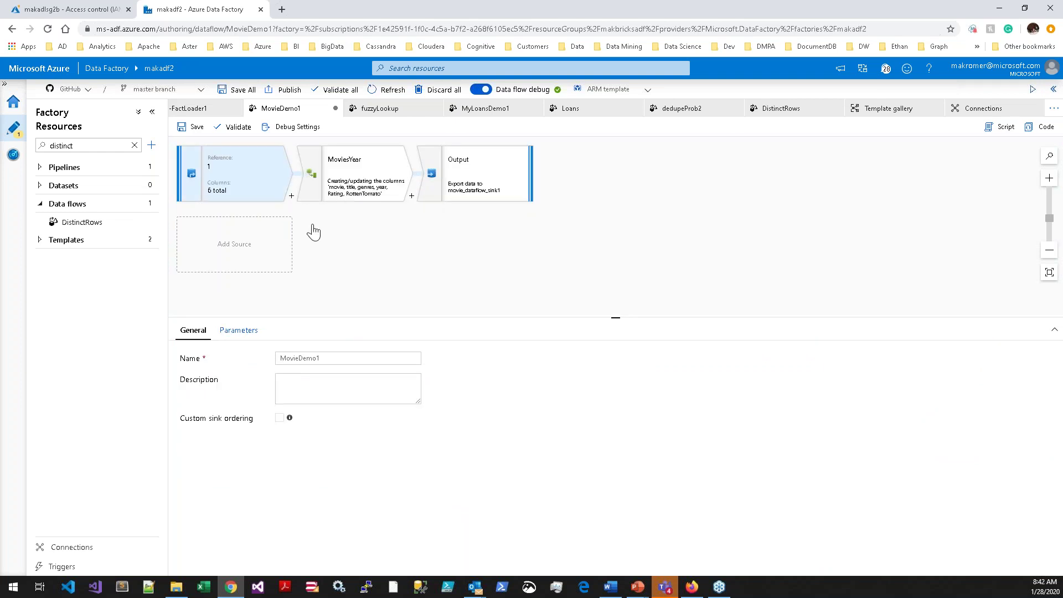
# - Insert a Filter transformation between the Movies source and MoviesYear
pyautogui.click(263, 180)
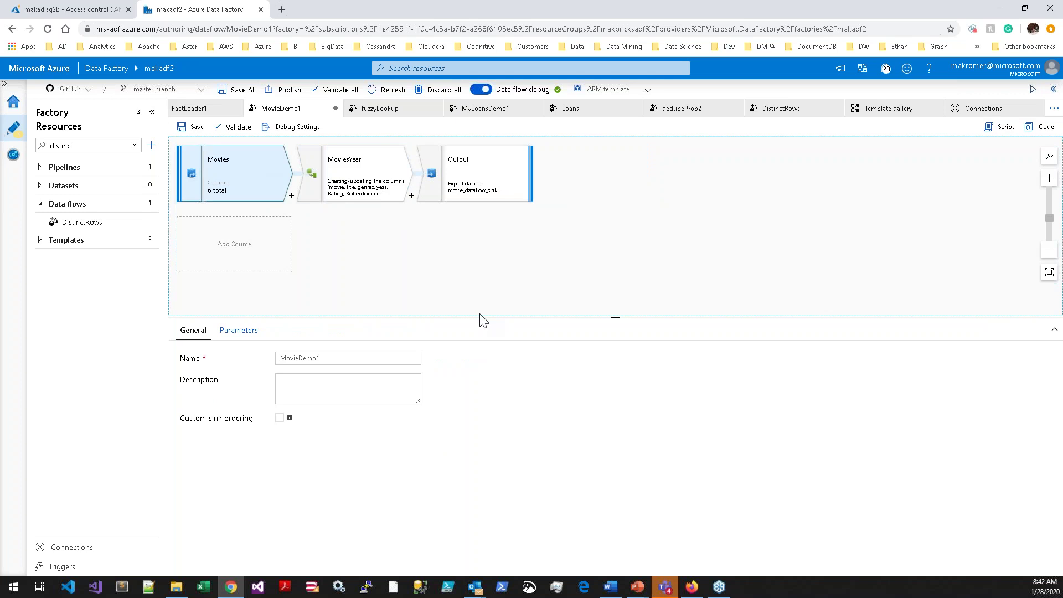
pyautogui.click(292, 196)
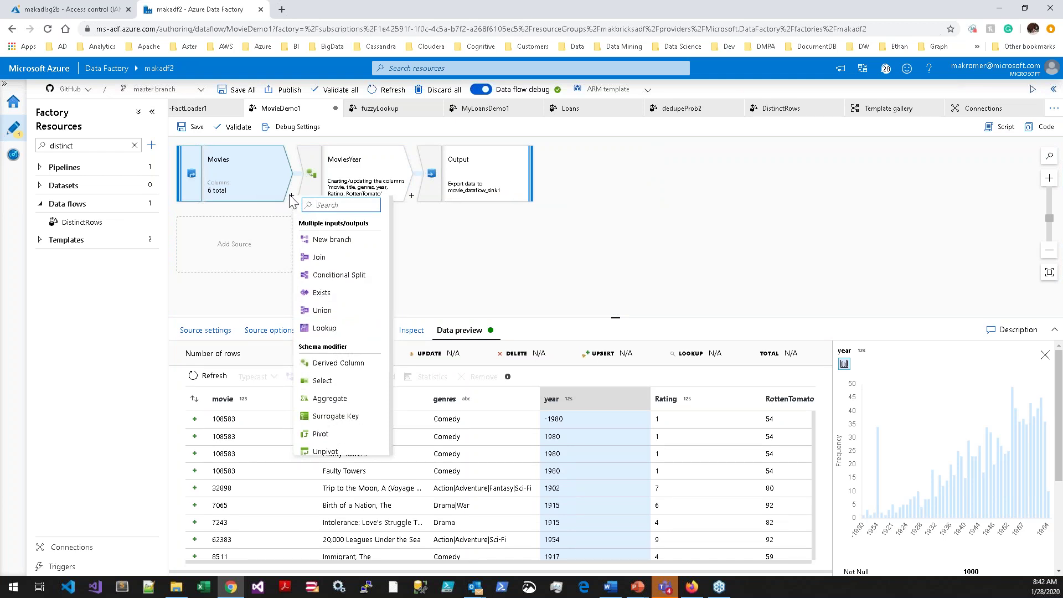
pyautogui.scroll(-2, 328, 407)
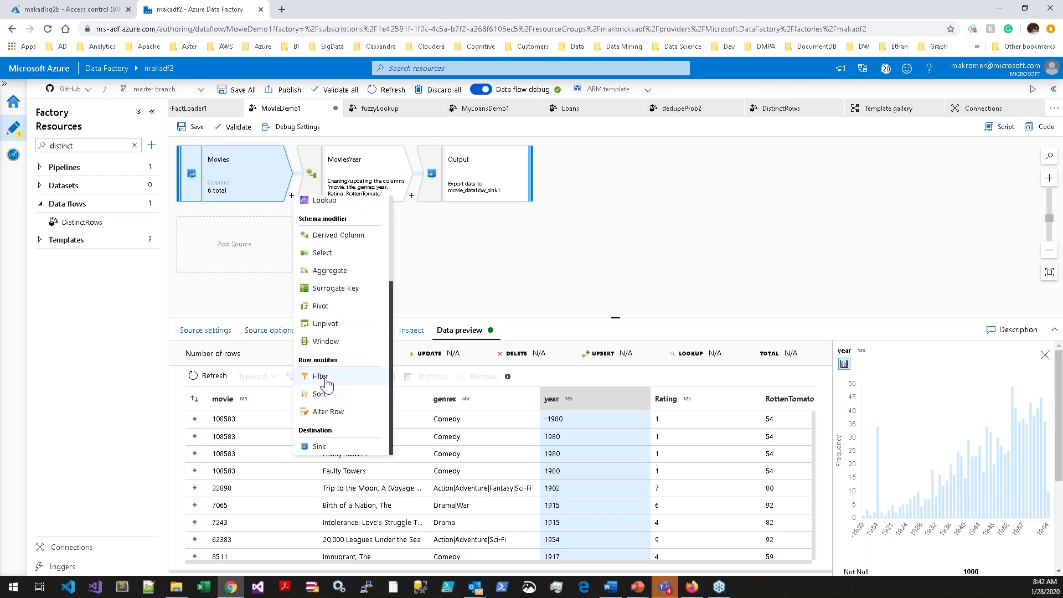
pyautogui.click(323, 378)
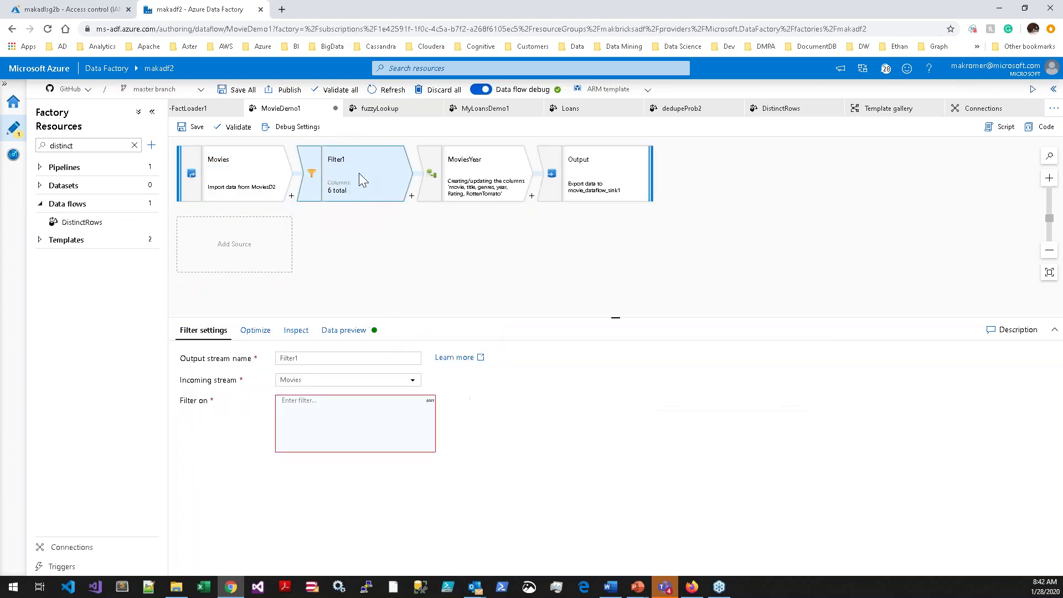
# - Open the expression builder for the filter condition, view its function list and look up the expression reference documentation
pyautogui.click(368, 422)
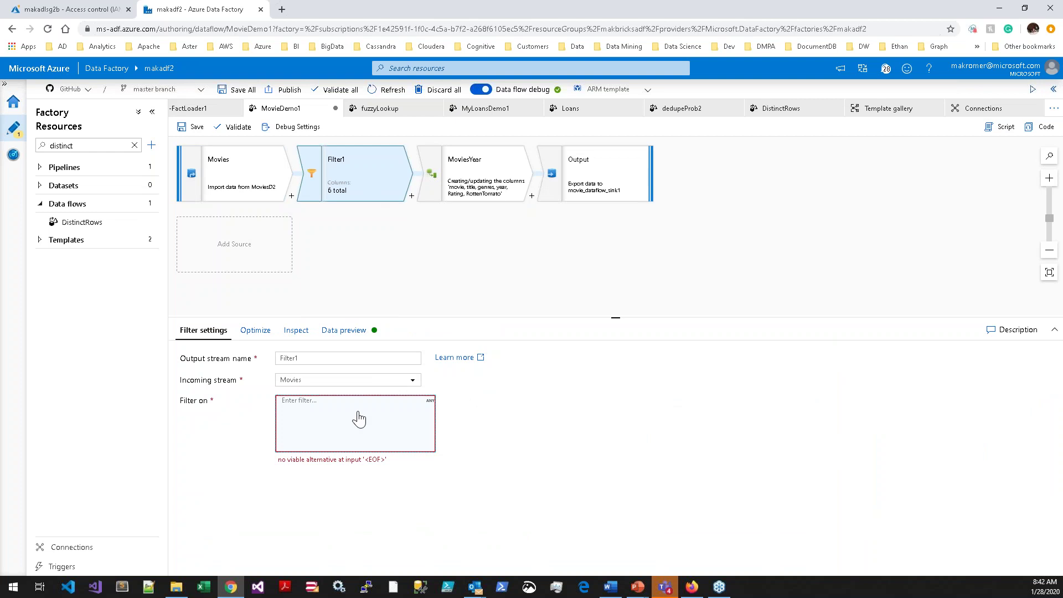
pyautogui.click(359, 419)
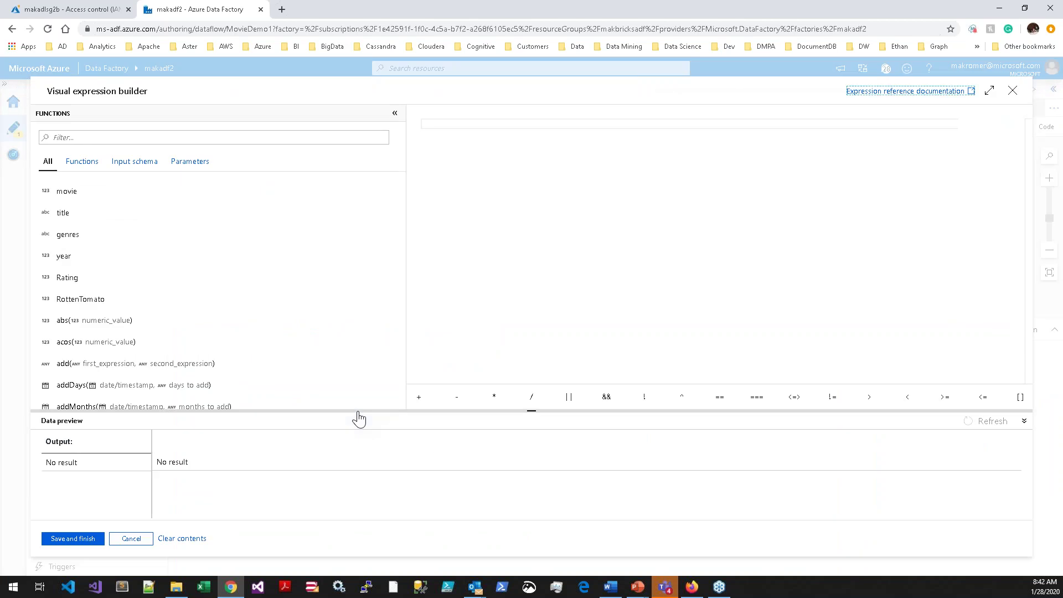
pyautogui.click(514, 127)
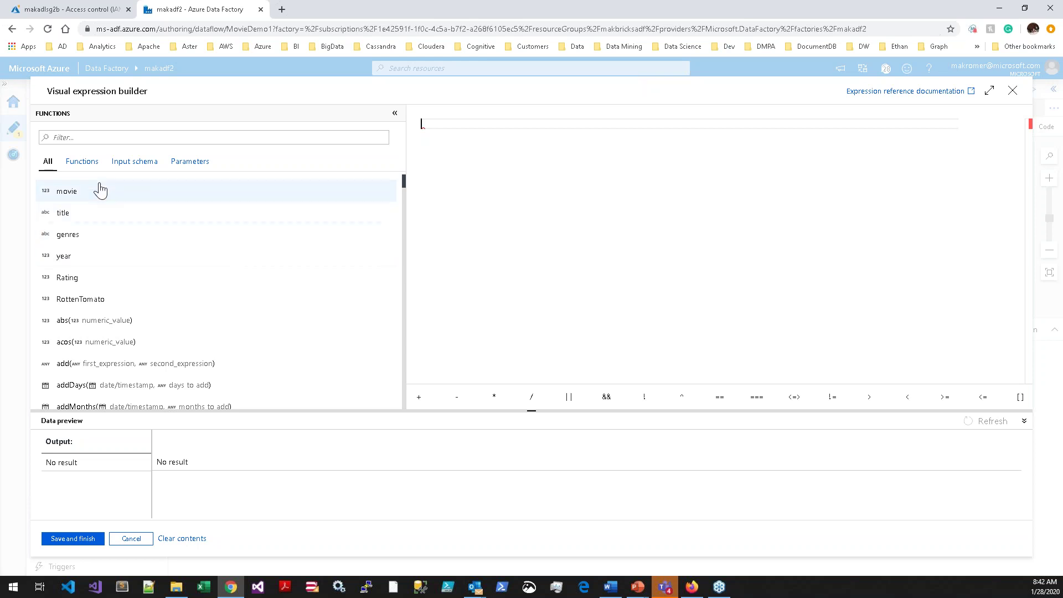
pyautogui.click(84, 170)
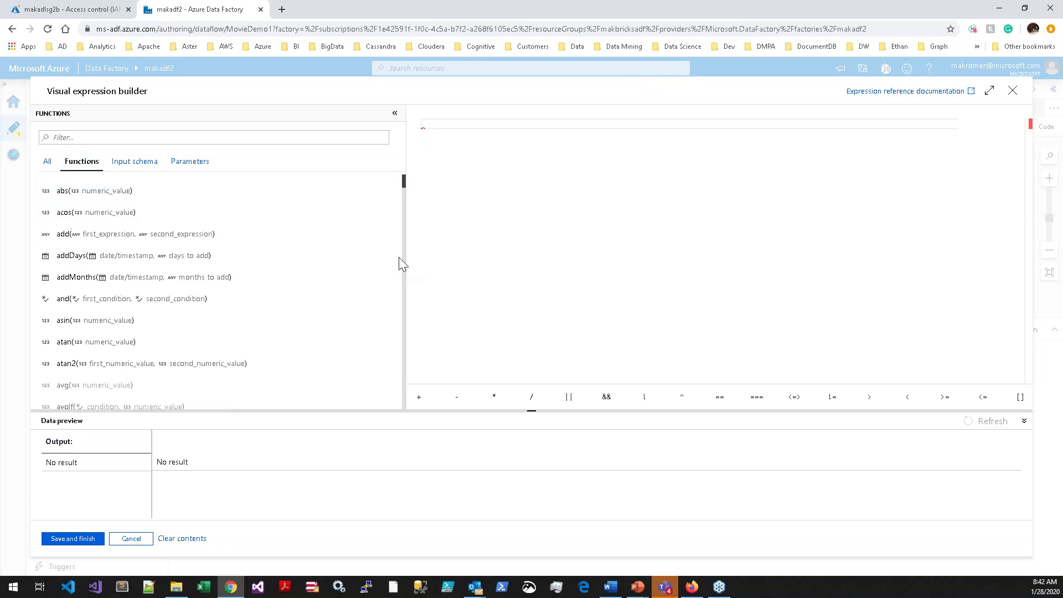
pyautogui.moveTo(407, 190); pyautogui.dragTo(381, 198)
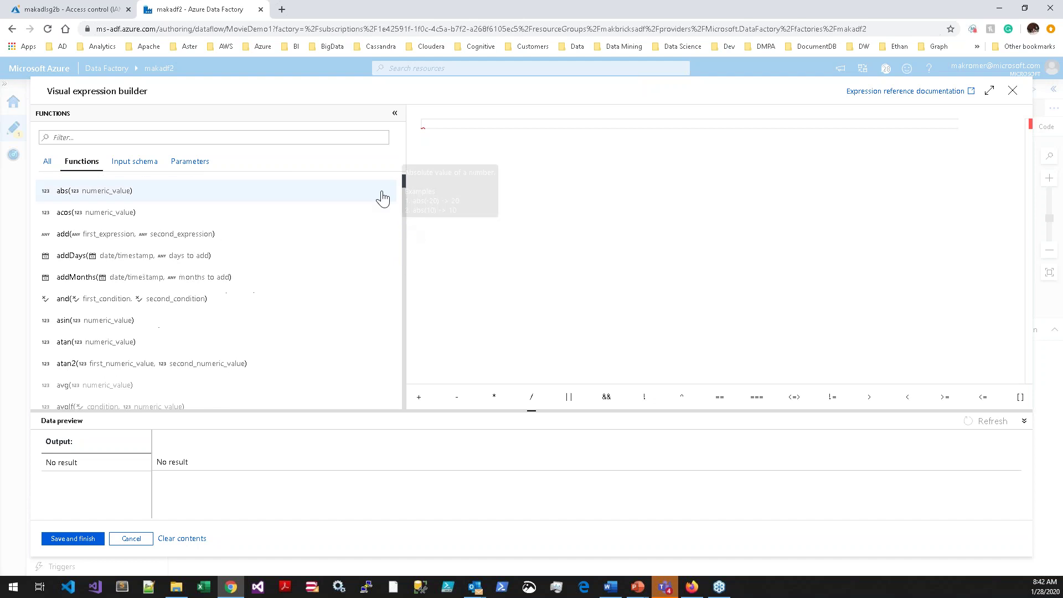
pyautogui.click(895, 93)
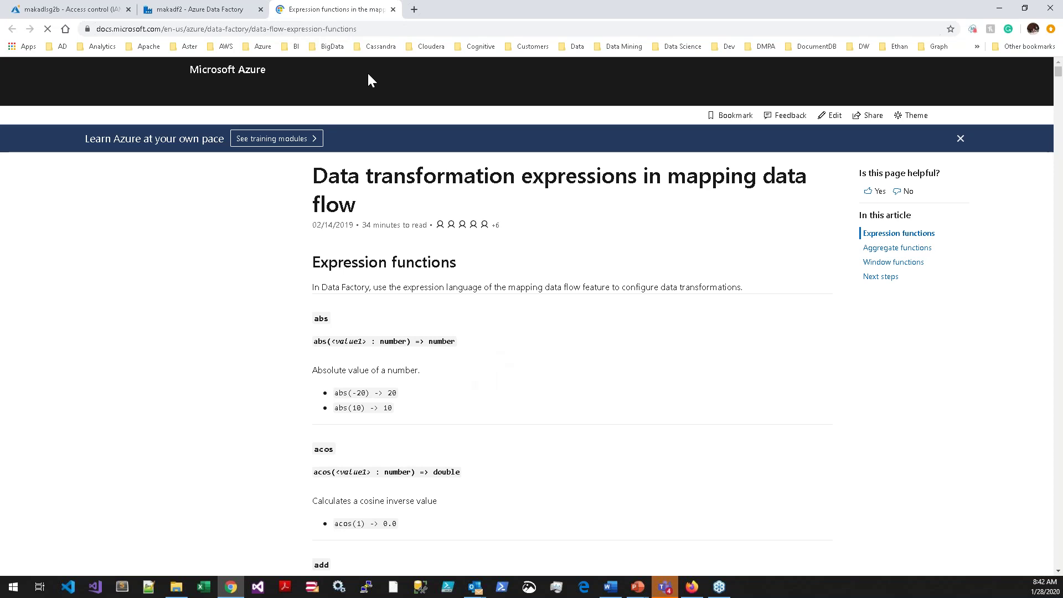
pyautogui.click(223, 15)
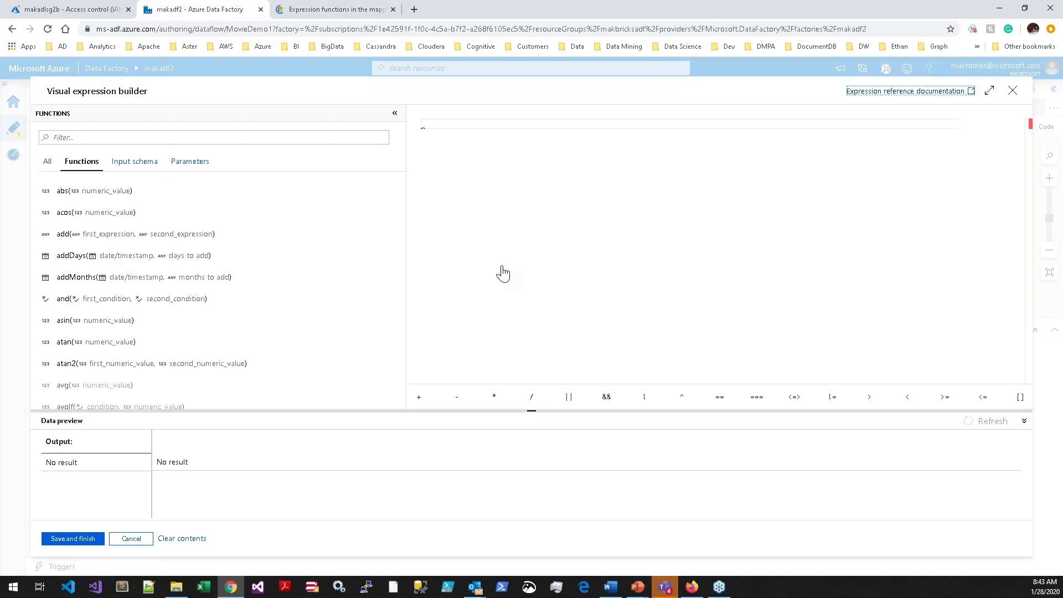
# - Enter the filter expression year > 1920 using the year column, preview its output and enlarge the preview area
pyautogui.click(459, 126)
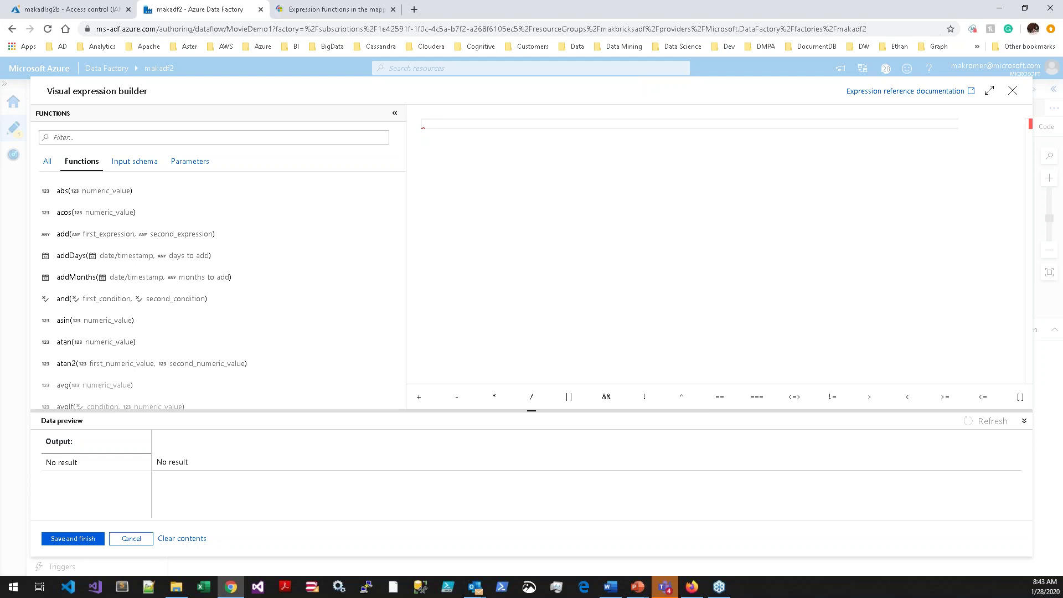
pyautogui.write('yea')
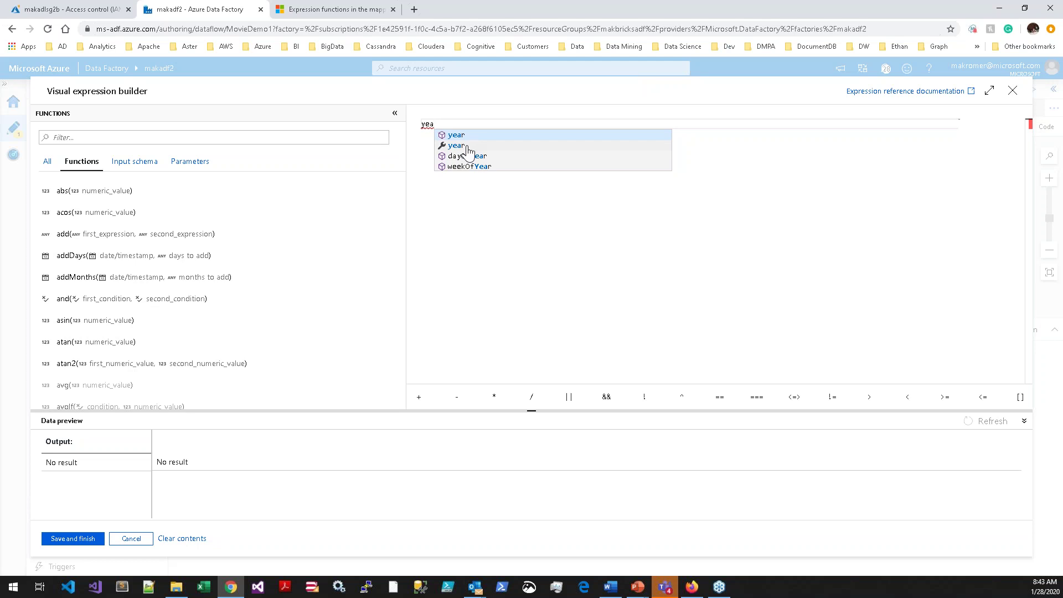
pyautogui.click(453, 147)
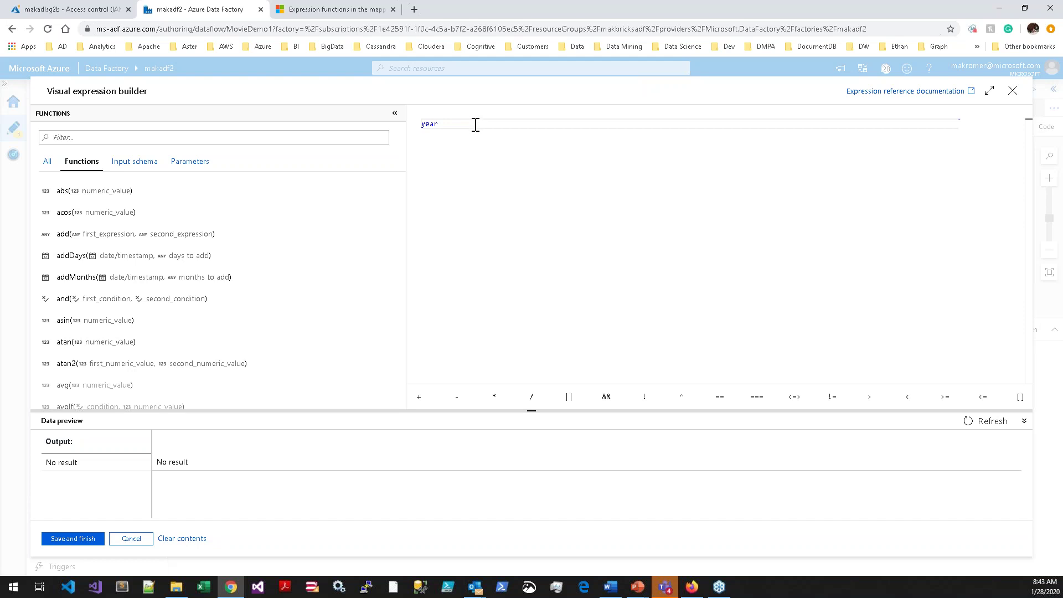
pyautogui.write('> 1920')
pyautogui.click(970, 426)
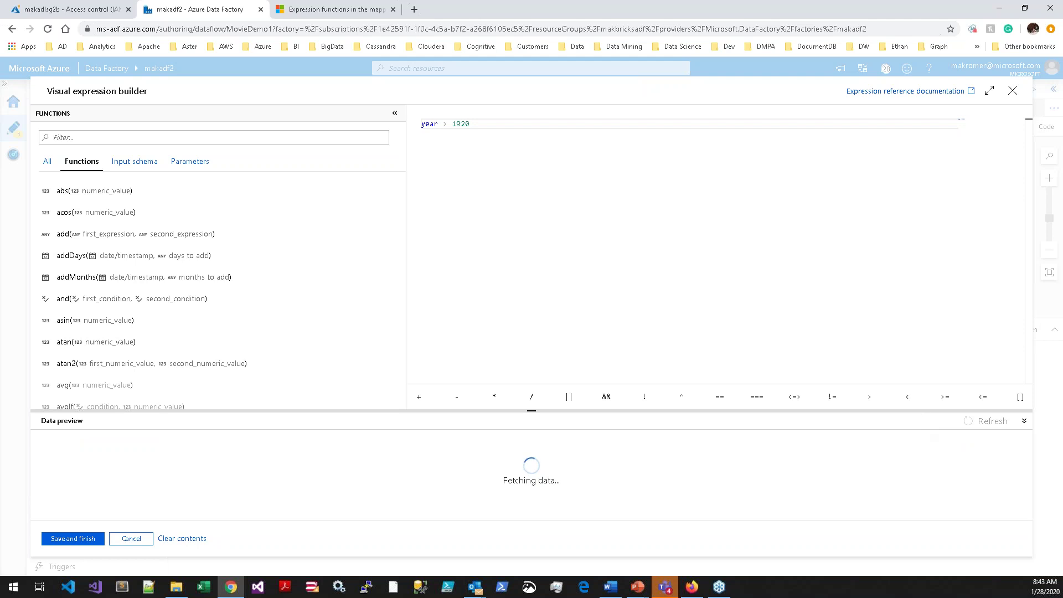
pyautogui.moveTo(920, 410); pyautogui.dragTo(919, 341)
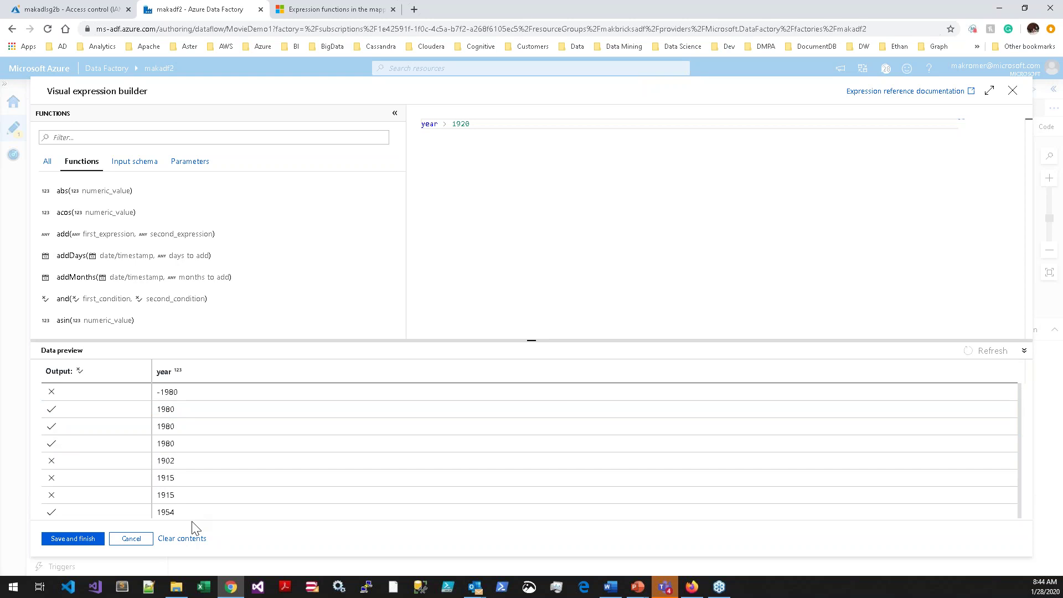
# - Change the filter expression to year > 1800, refresh its preview and save the expression
pyautogui.doubleClick(464, 124)
pyautogui.doubleClick(484, 127)
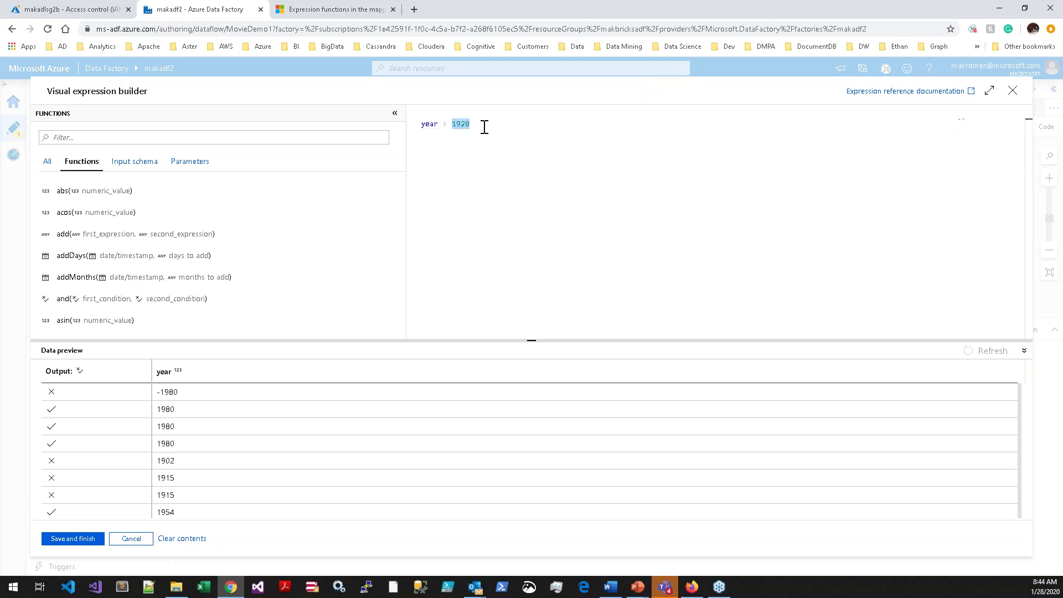
pyautogui.write('1800')
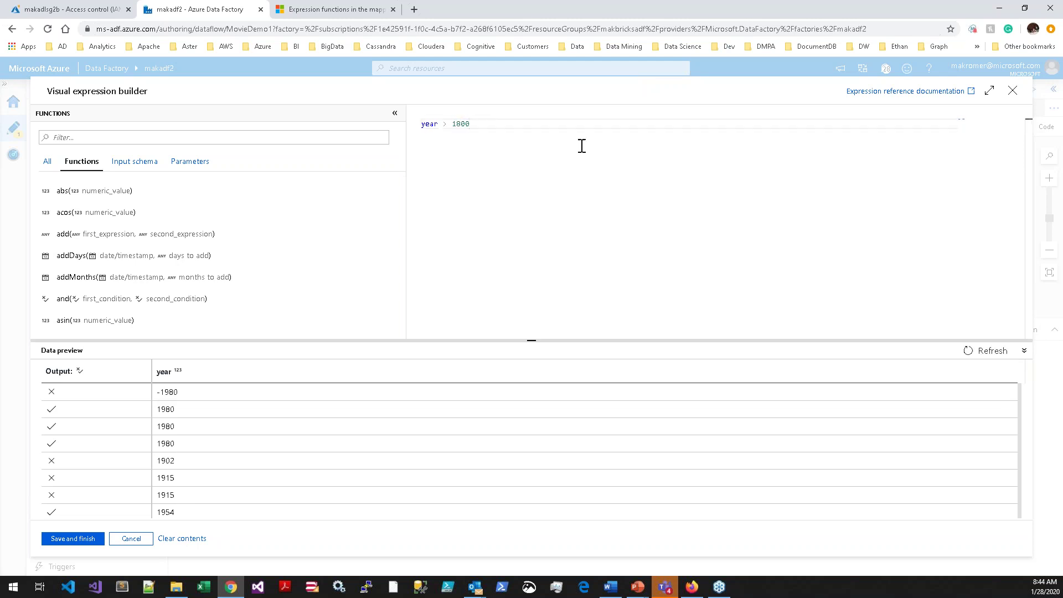
pyautogui.click(969, 352)
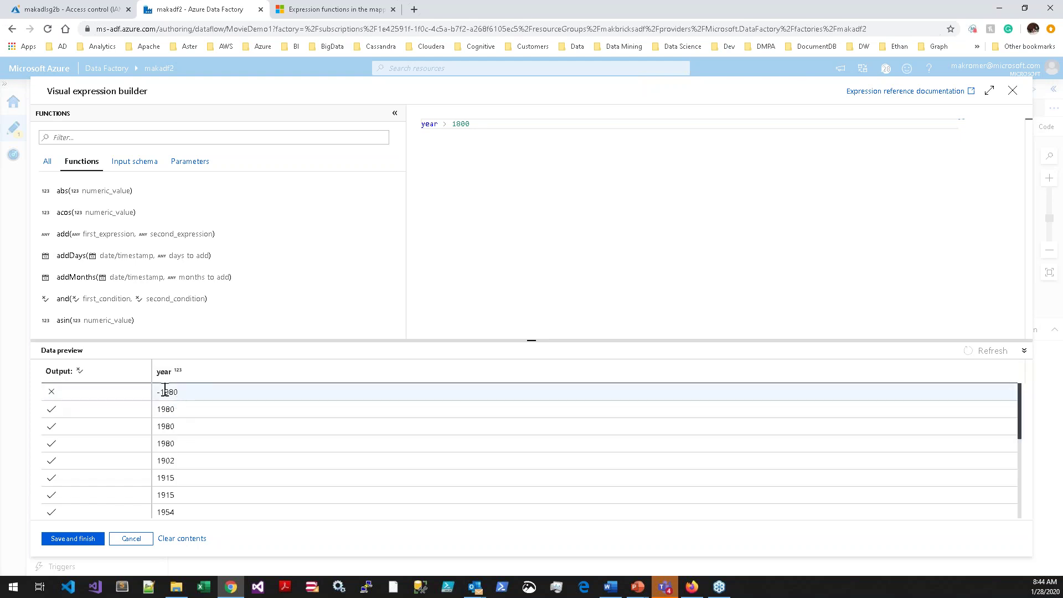
pyautogui.click(94, 545)
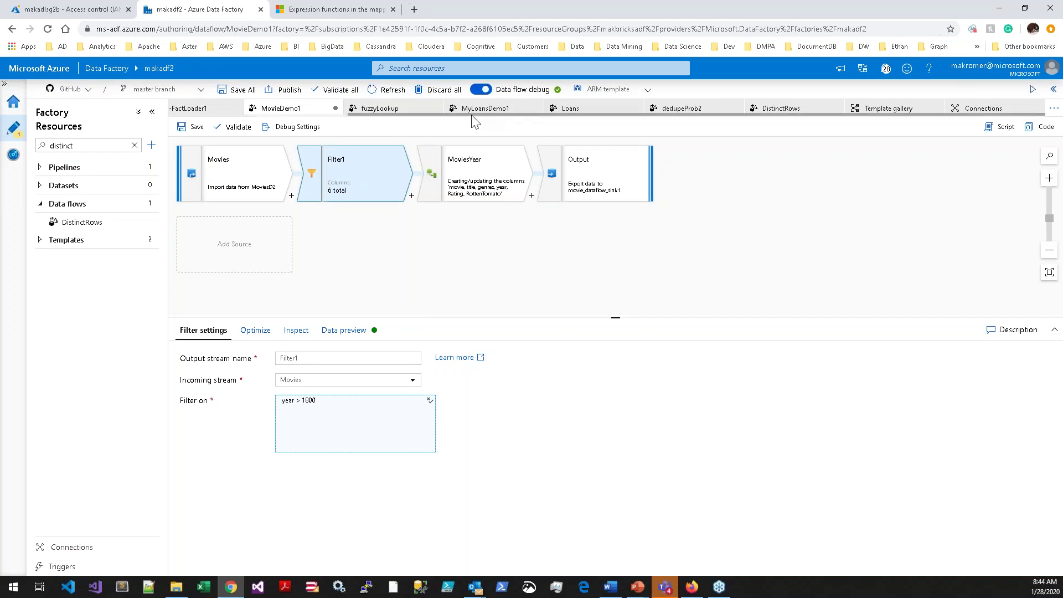
# - Switch to the soccerETL data flow and examine the specifySchemaExtracts source's data preview across to the fast_break column
pyautogui.moveTo(467, 114); pyautogui.dragTo(219, 117)
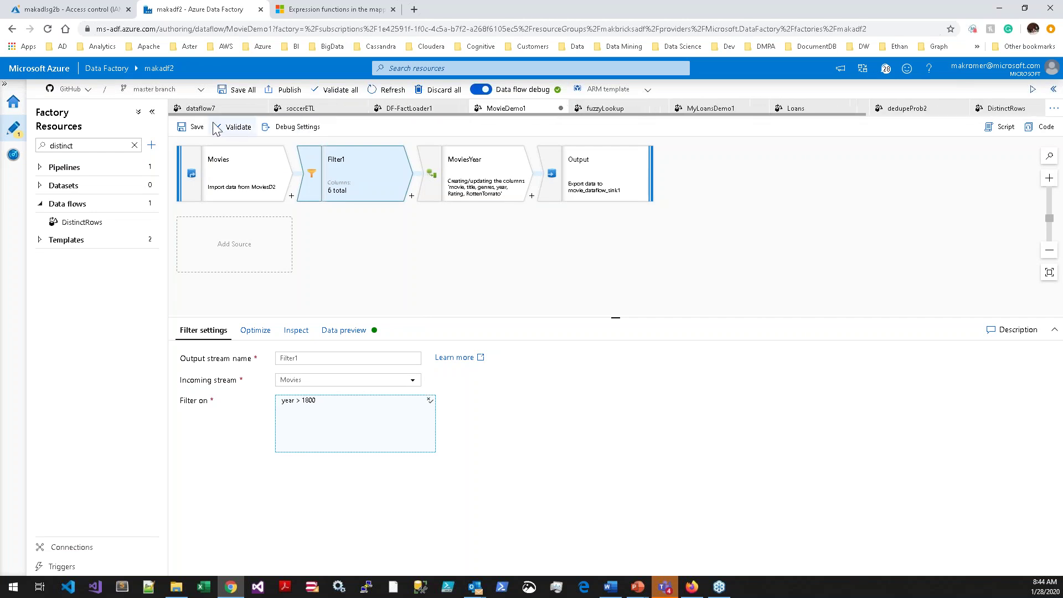
pyautogui.click(318, 112)
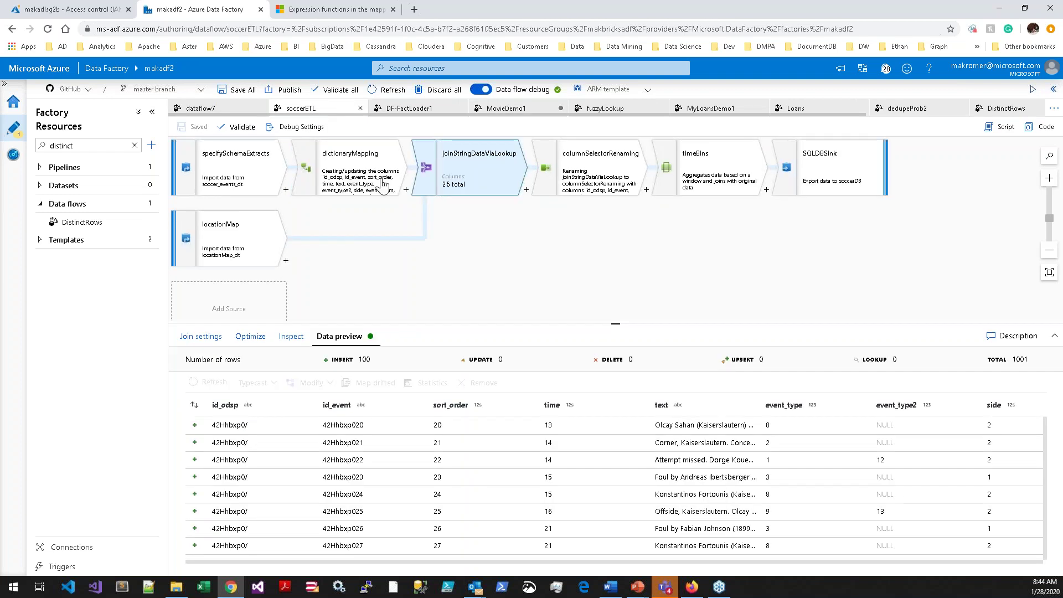
pyautogui.click(488, 260)
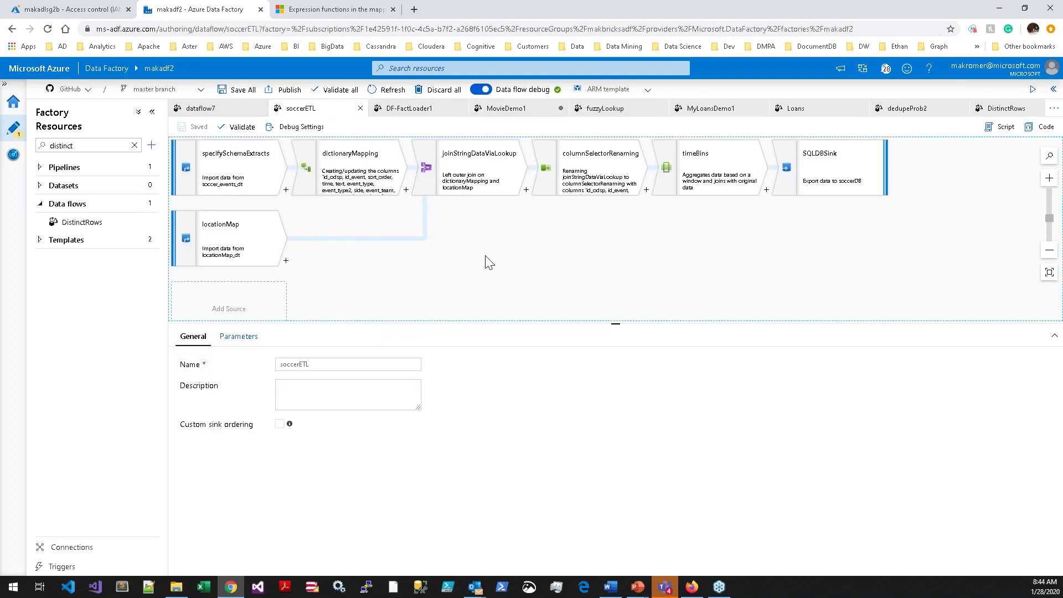
pyautogui.click(228, 149)
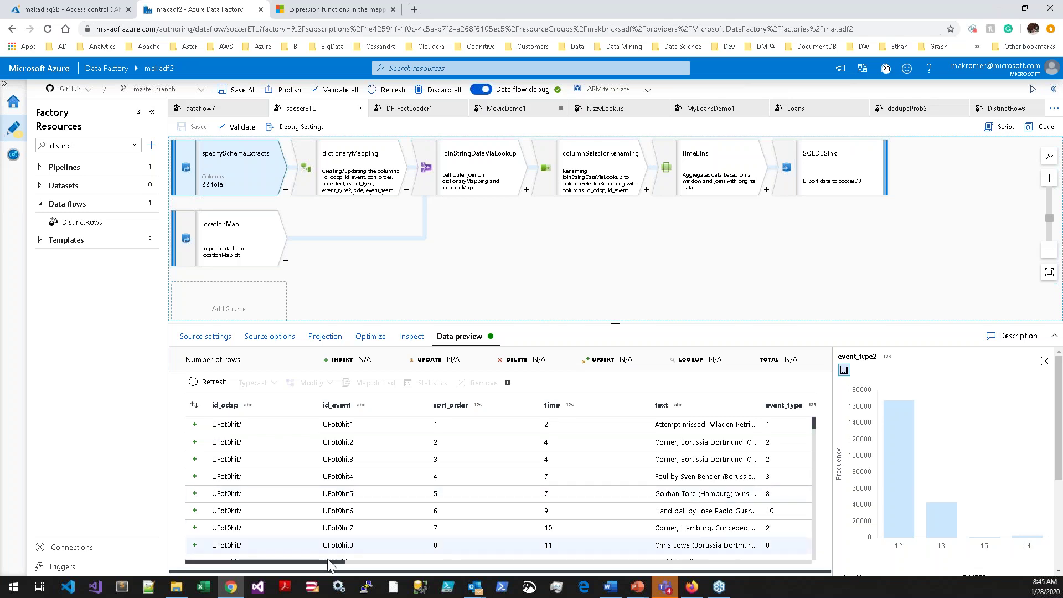
pyautogui.moveTo(318, 561); pyautogui.dragTo(795, 573)
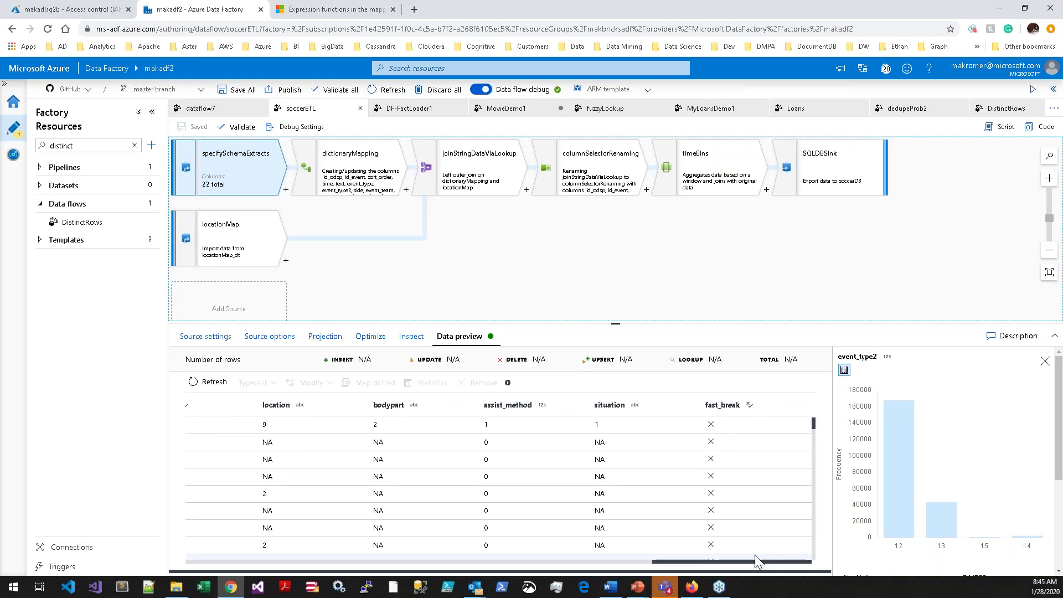
# - Look over the player columns in the source preview and insert a Derived Column transformation directly after specifySchemaExtracts
pyautogui.moveTo(756, 563); pyautogui.dragTo(554, 572)
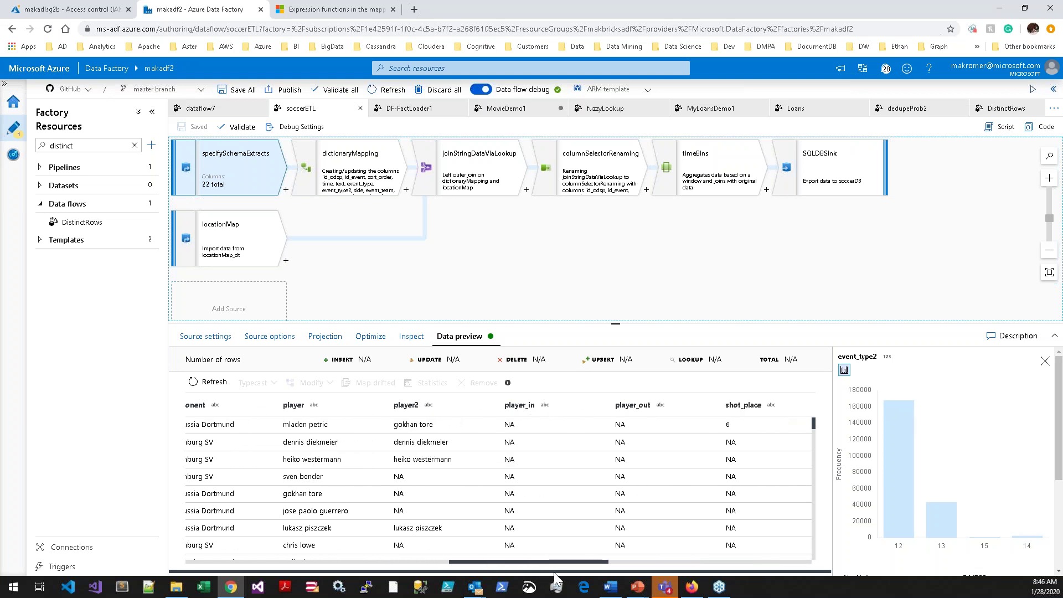
pyautogui.moveTo(569, 572); pyautogui.dragTo(573, 569)
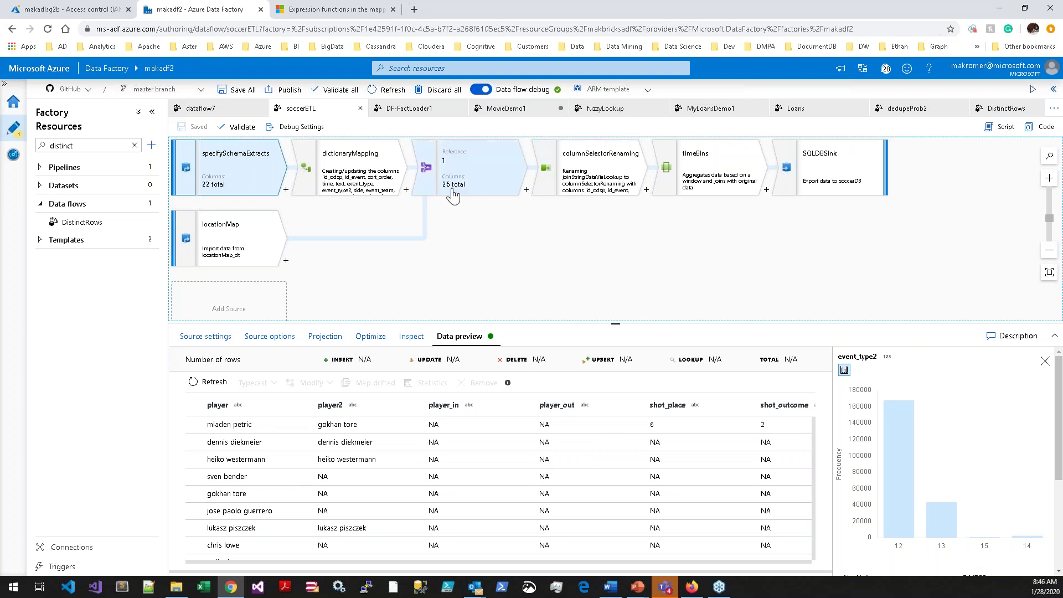
pyautogui.click(285, 190)
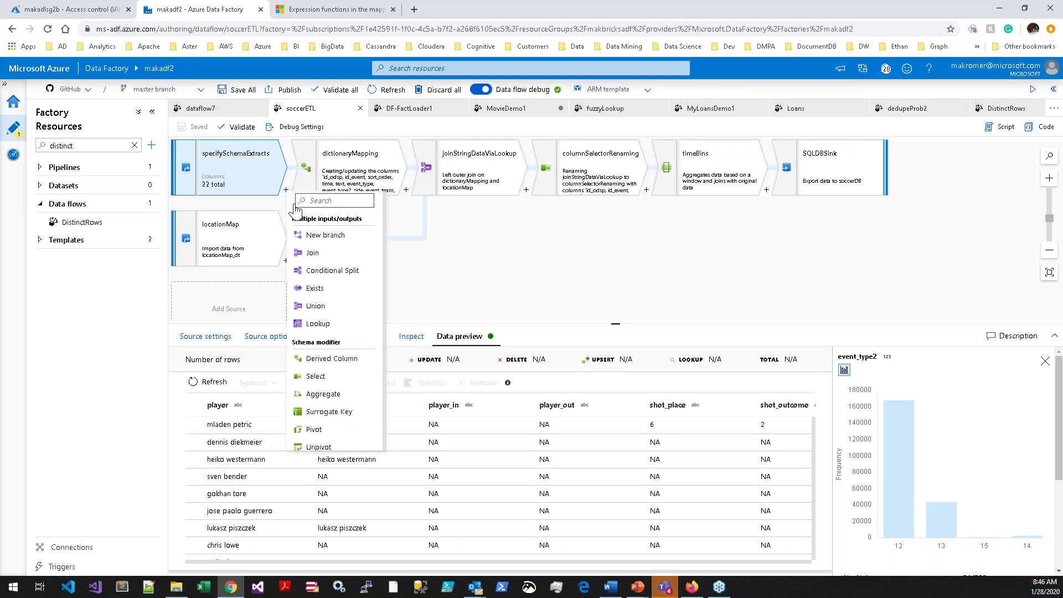
pyautogui.click(343, 361)
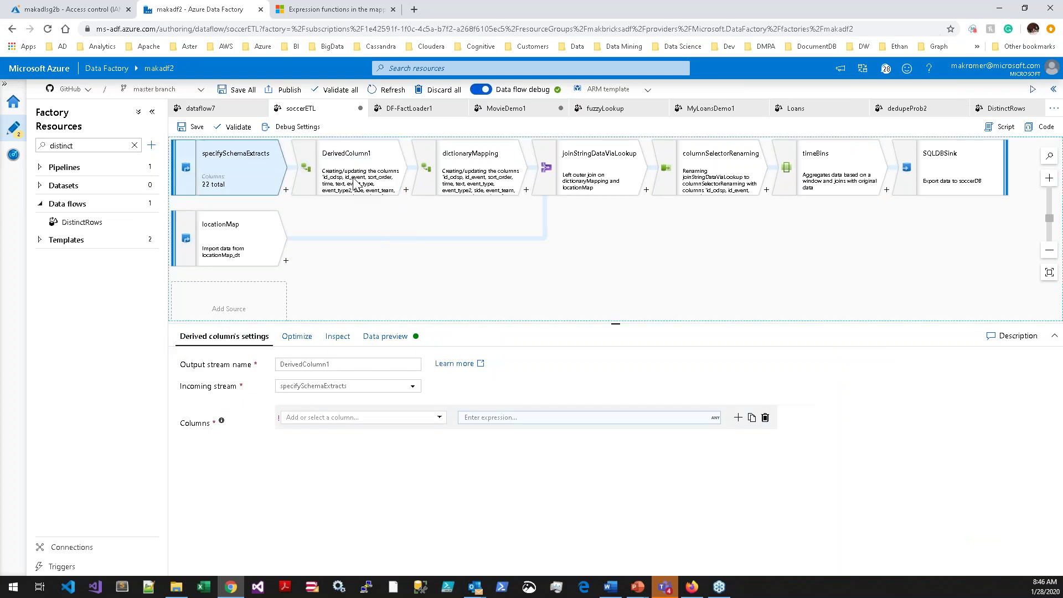
# - Check event_type2 in the source's data preview and choose it as the column to update in DerivedColumn1
pyautogui.click(372, 336)
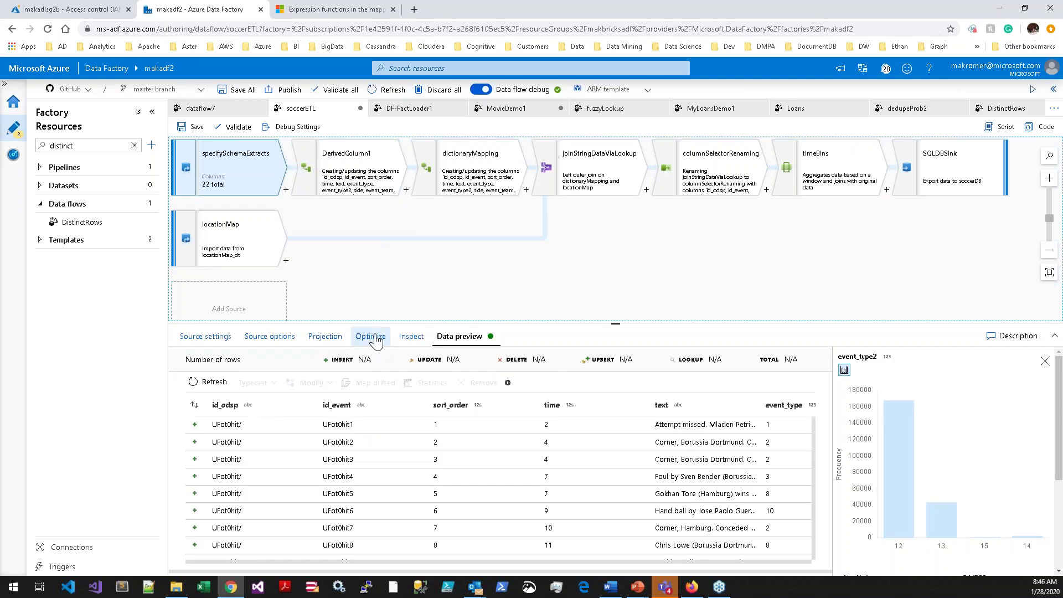
pyautogui.click(604, 562)
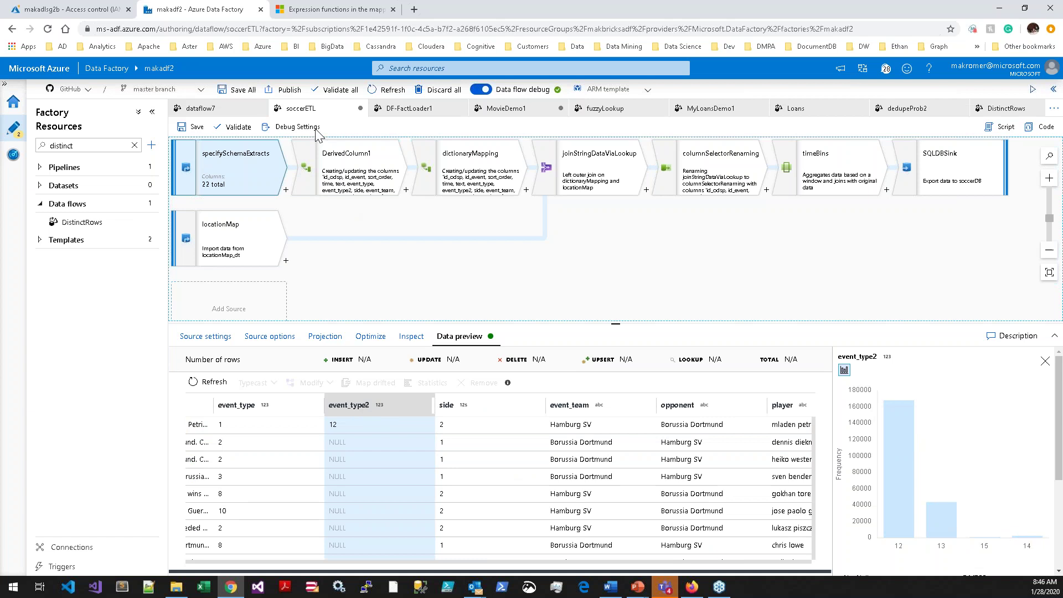
pyautogui.click(357, 182)
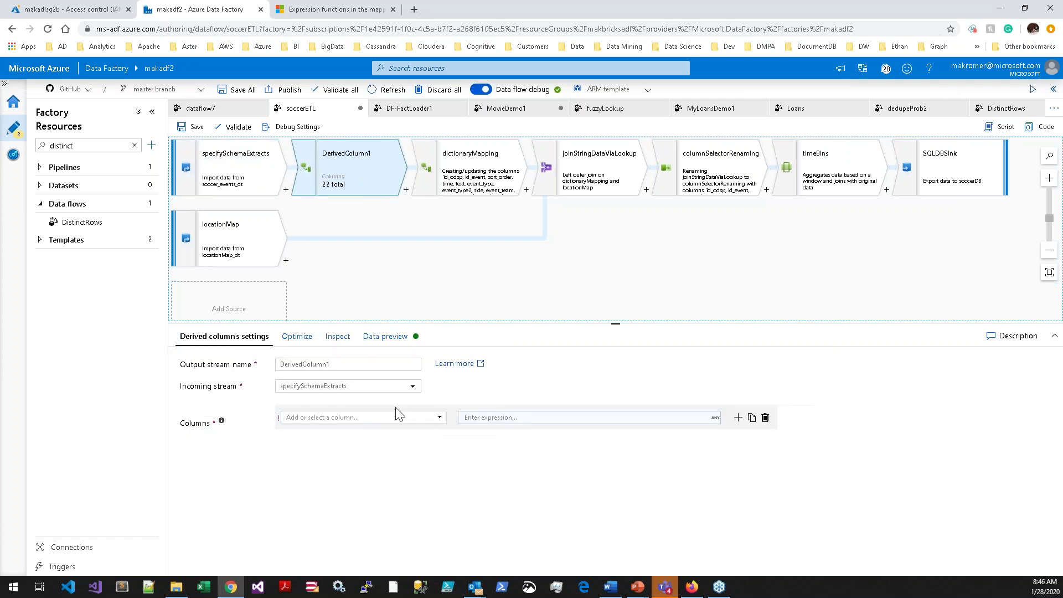
pyautogui.click(387, 417)
pyautogui.click(439, 418)
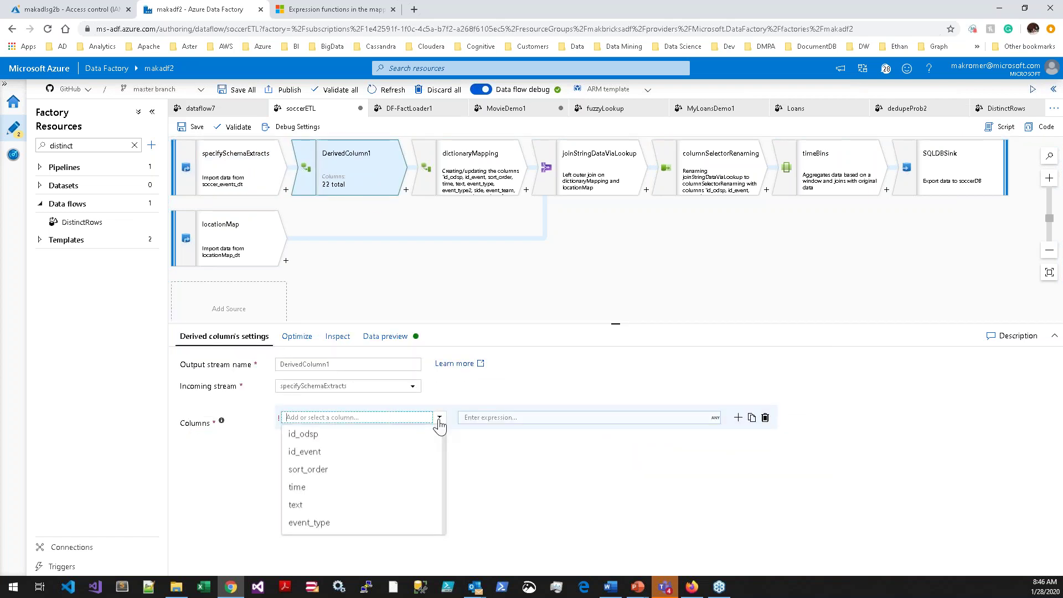
pyautogui.write('event')
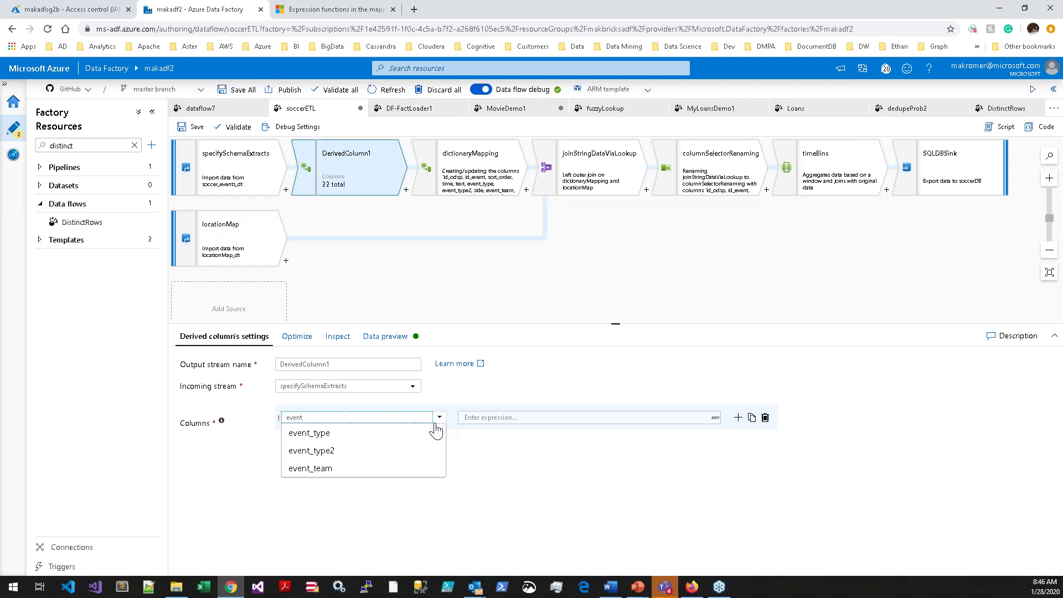
pyautogui.click(361, 451)
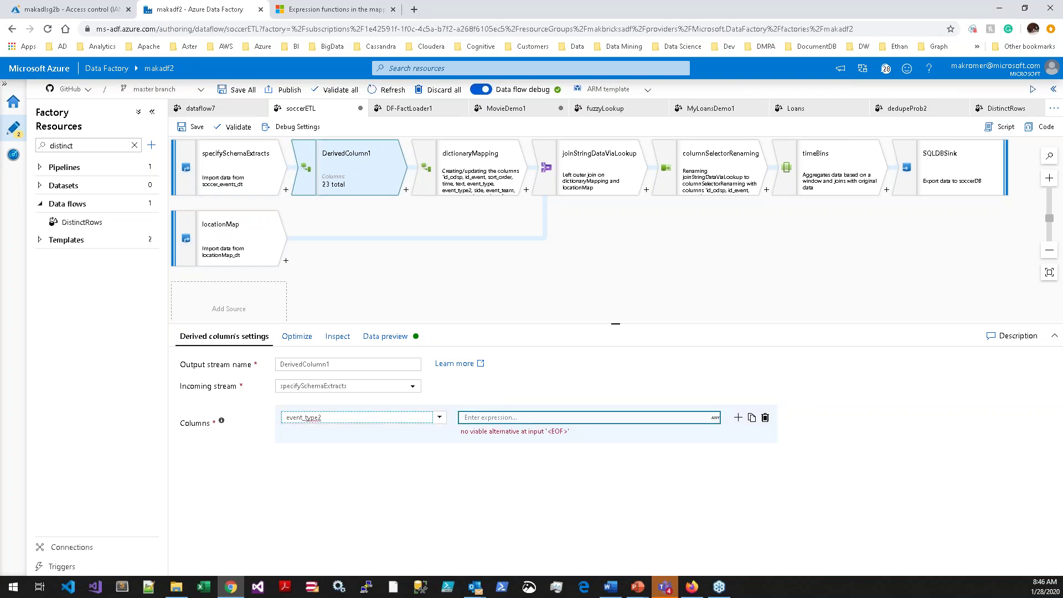
# - Open the expression builder for event_type2 and start an iif function, ready to replace its placeholder arguments
pyautogui.click(563, 417)
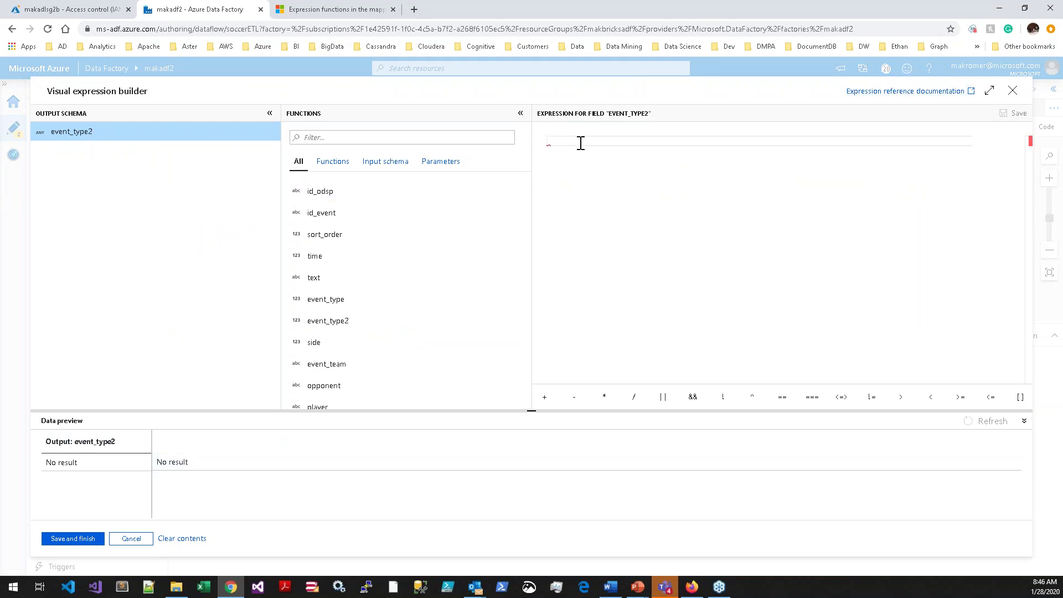
pyautogui.write('iif')
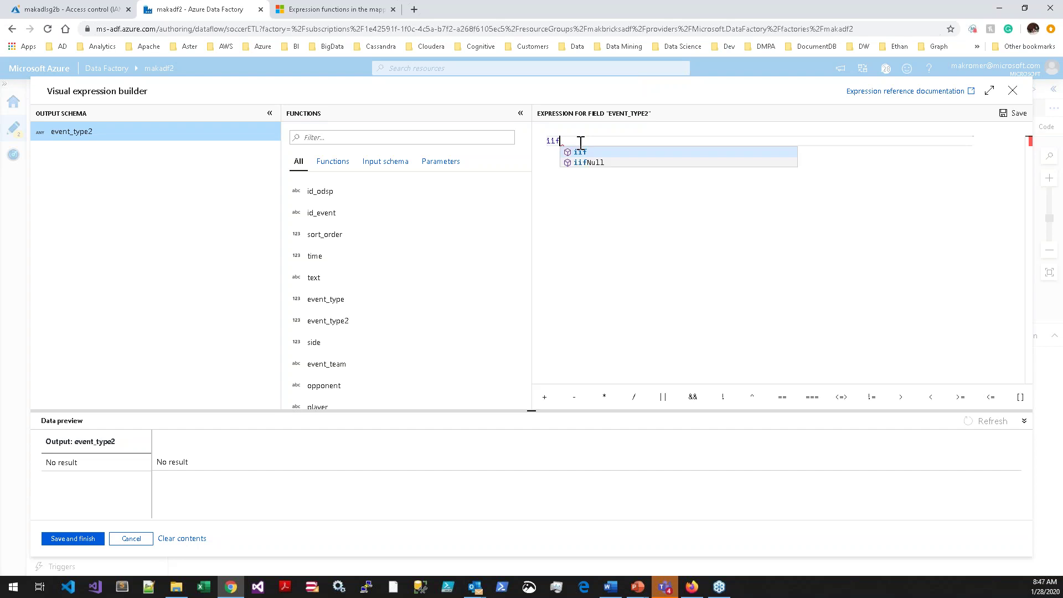
pyautogui.press('Return')
pyautogui.click(580, 143)
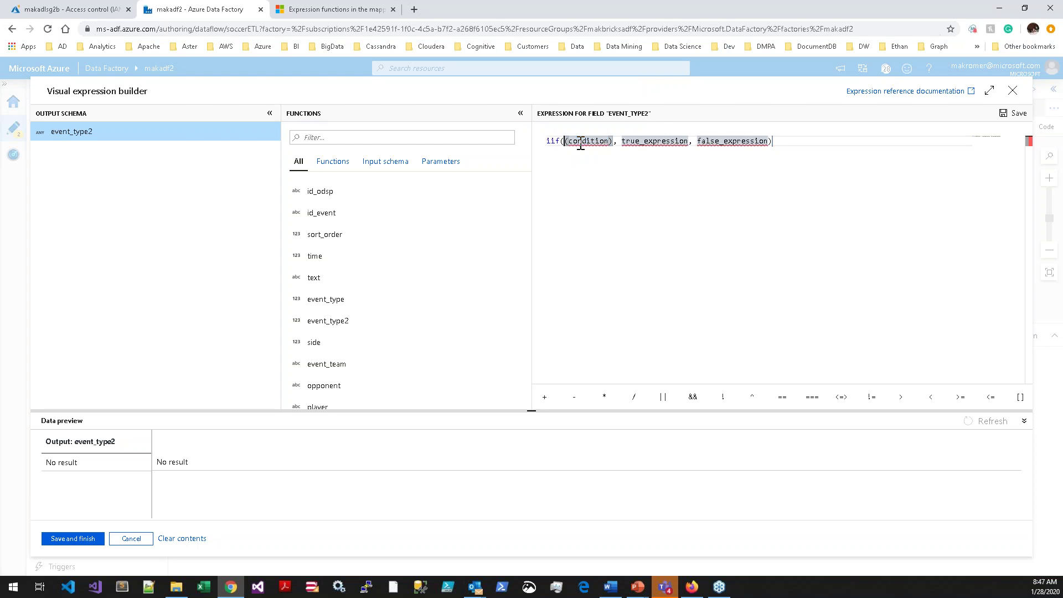
pyautogui.hotkey('shift', 'End')
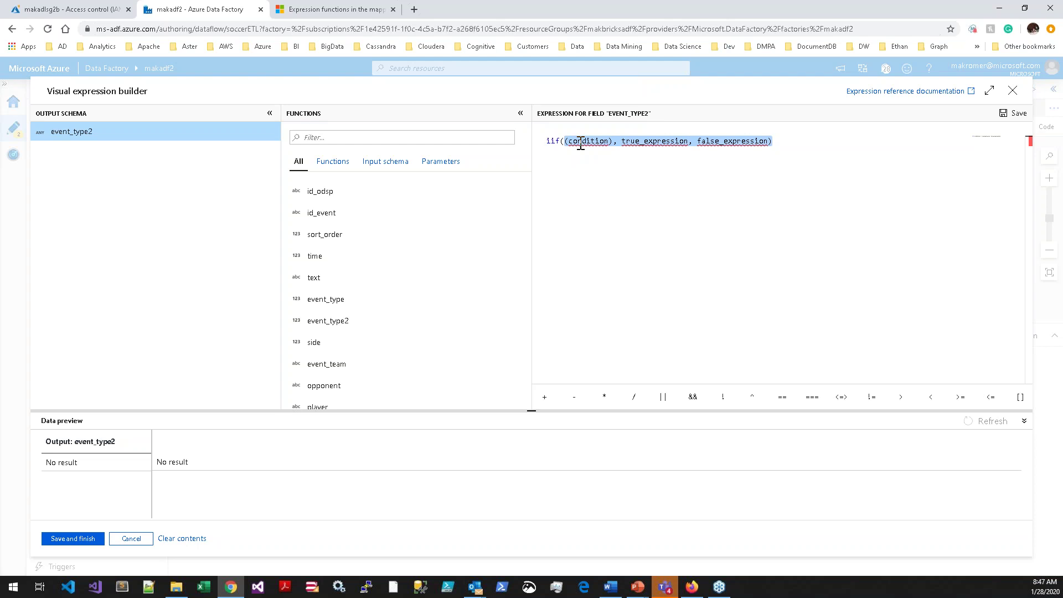
# - Try event_type2 == 'NA' as the condition of the iif function
pyautogui.write('eventy')
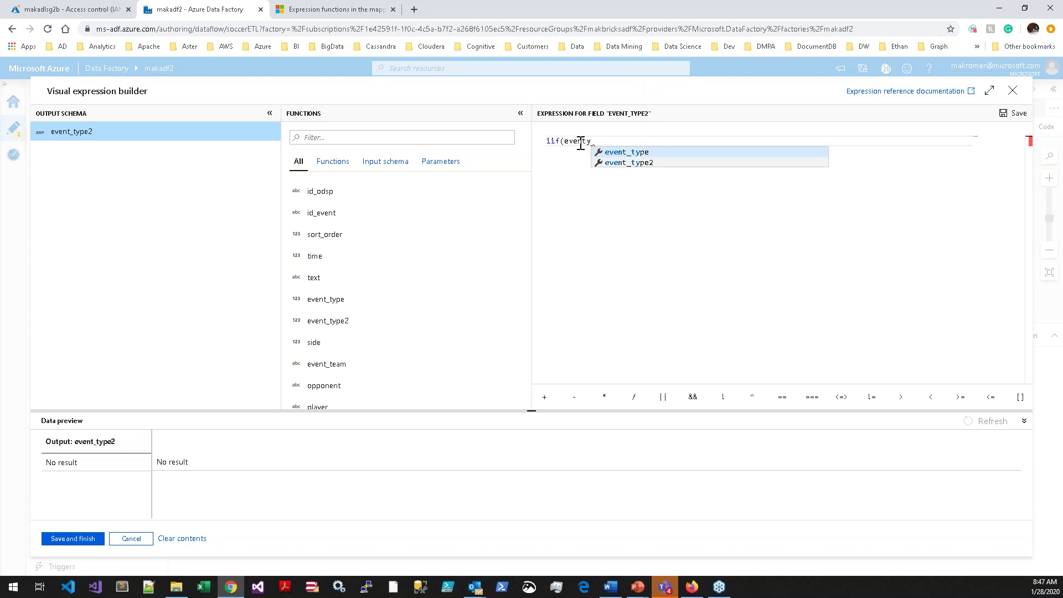
pyautogui.click(628, 164)
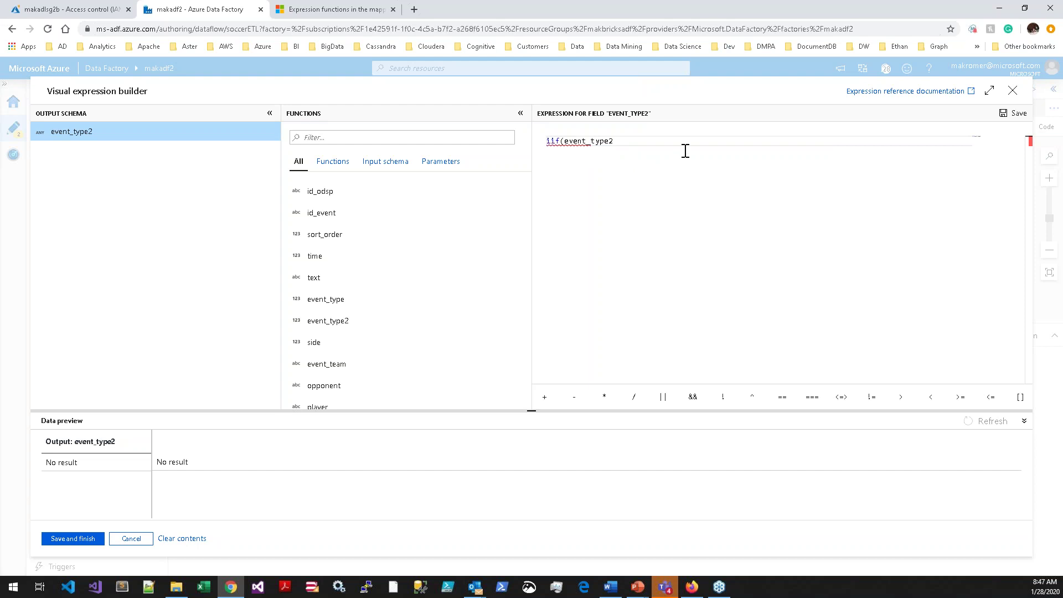
pyautogui.write("== 'NA',")
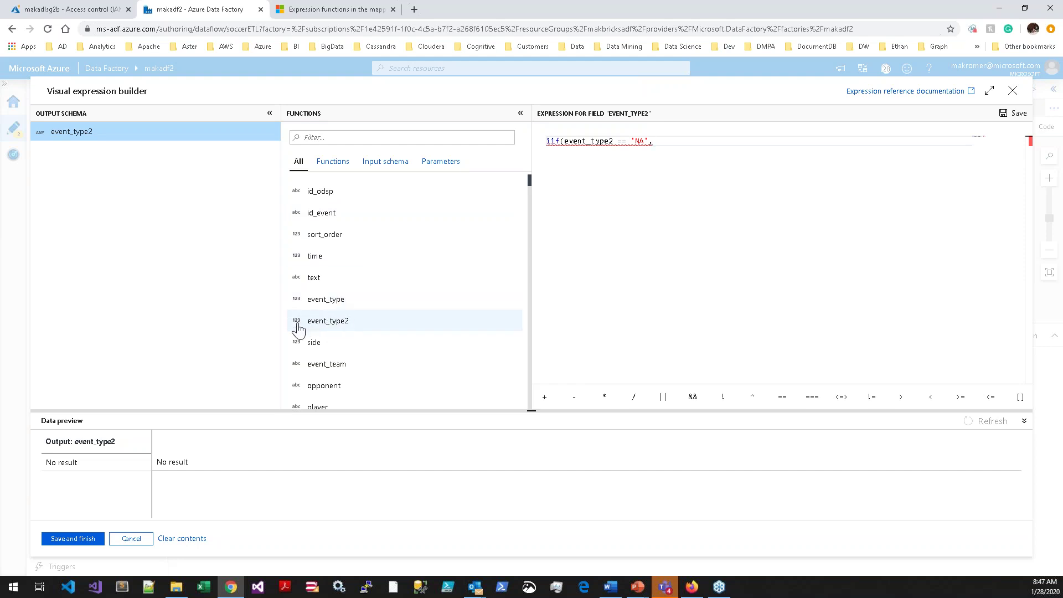
pyautogui.click(626, 141)
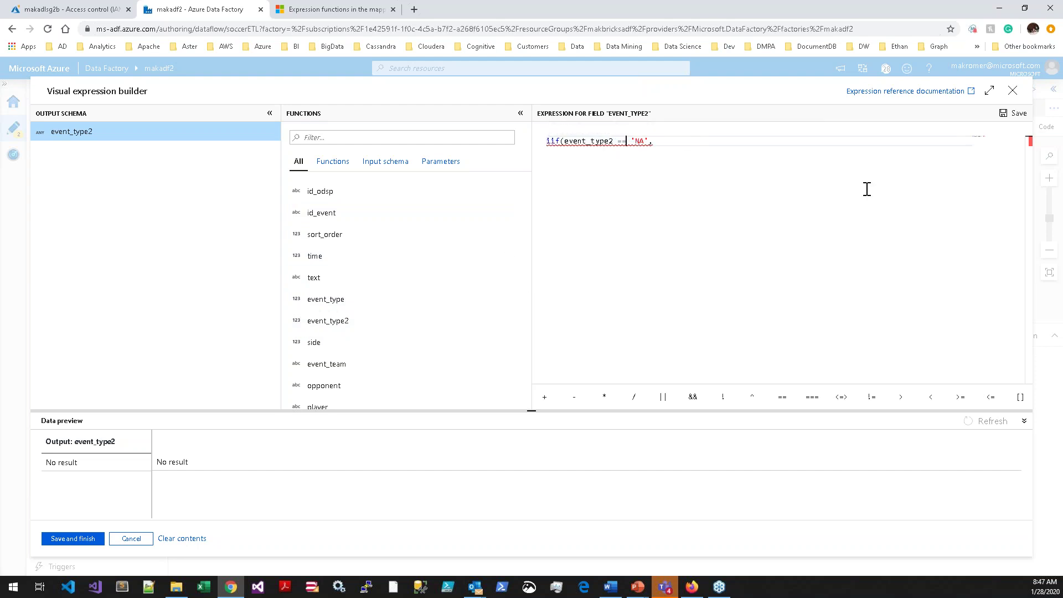
pyautogui.press('Left')
pyautogui.press('Left')
pyautogui.press('Left')
pyautogui.hotkey('shift', 'End')
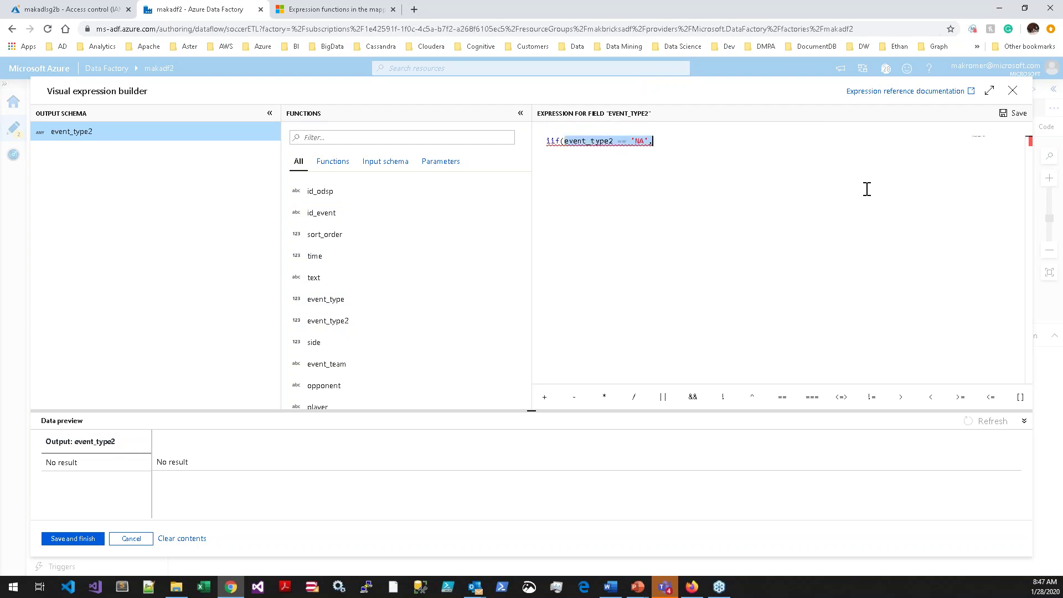
# - Set the iif condition to isNull(event_type2)
pyautogui.write('is')
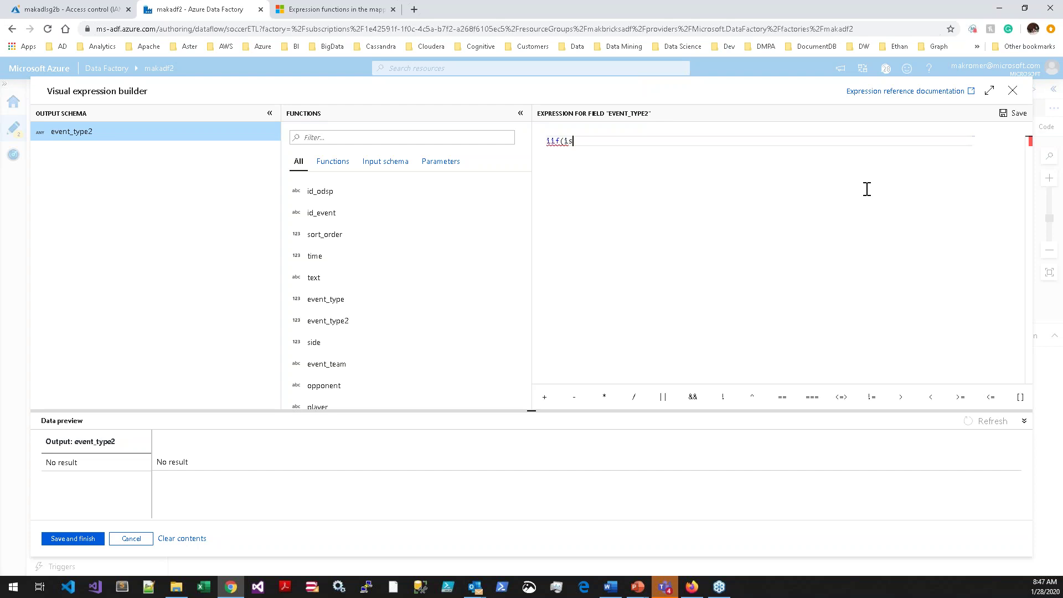
pyautogui.write('Null(event')
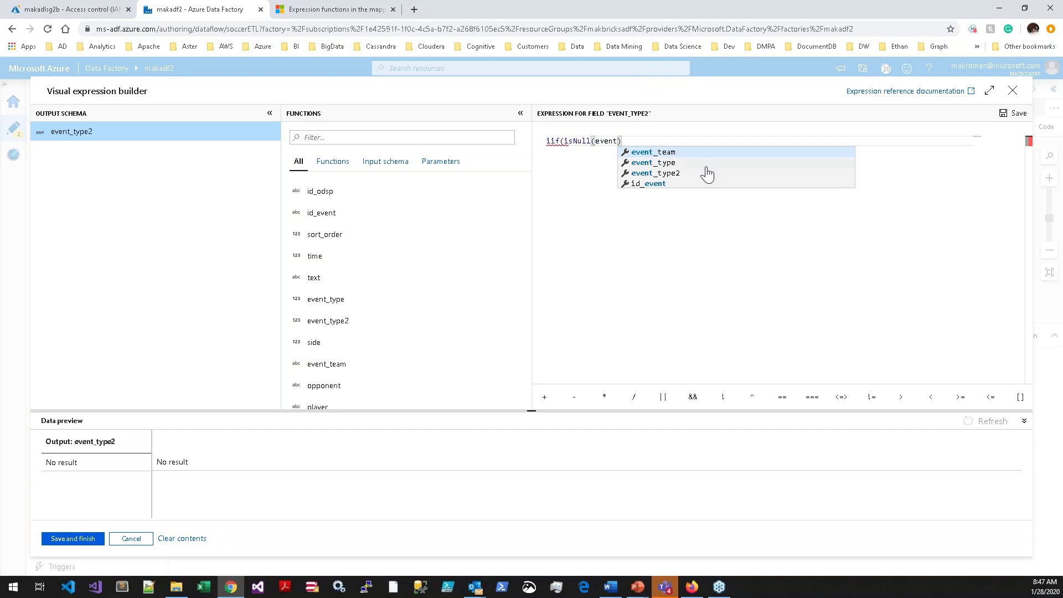
pyautogui.click(667, 173)
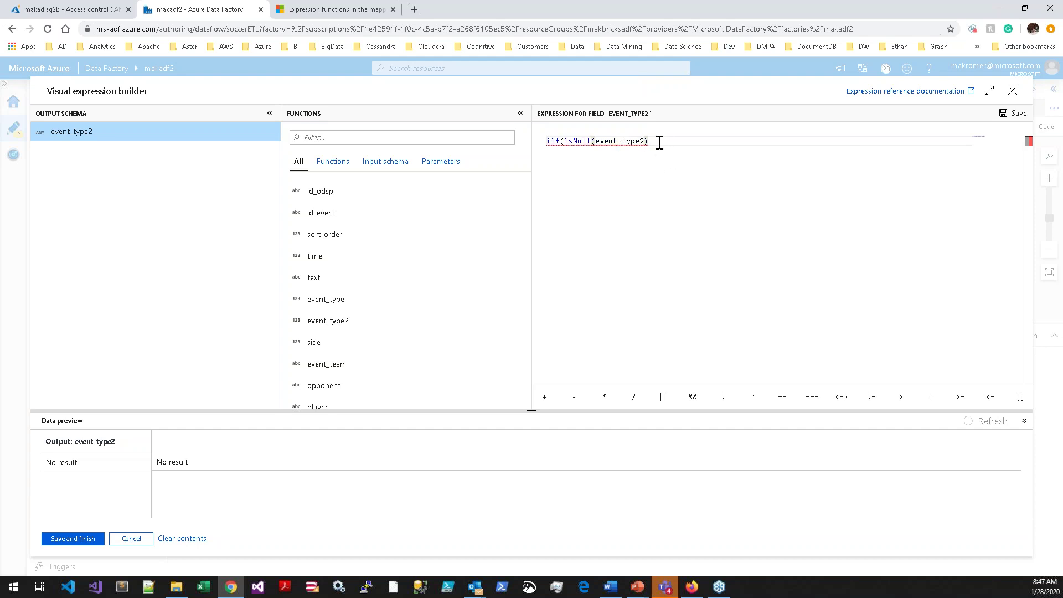
# - Complete the iif expression with 'NA' as the true result and event_type2 as the false result
pyautogui.write("),'NA'")
pyautogui.write(',eventy_typ')
pyautogui.press('Left')
pyautogui.press('Left')
pyautogui.press('Left')
pyautogui.press('Left')
pyautogui.press('BackSpace')
pyautogui.press('End')
pyautogui.write('e')
pyautogui.click(751, 165)
pyautogui.write(')')
pyautogui.moveTo(704, 146)
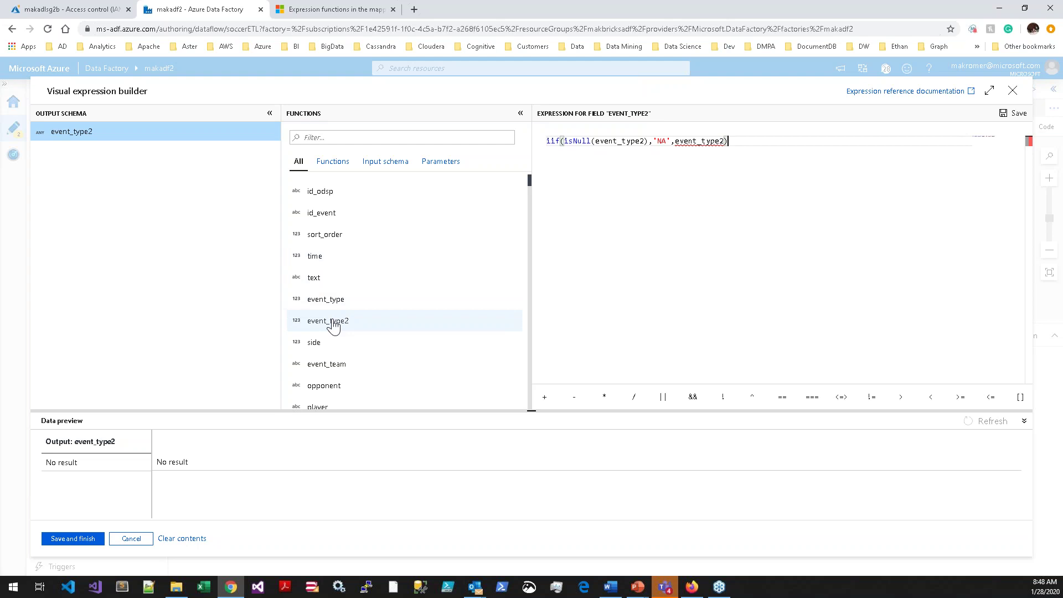
# - Replace the 'NA' result in the iif expression with the integer 9999 and save the finished expression
pyautogui.click(684, 143)
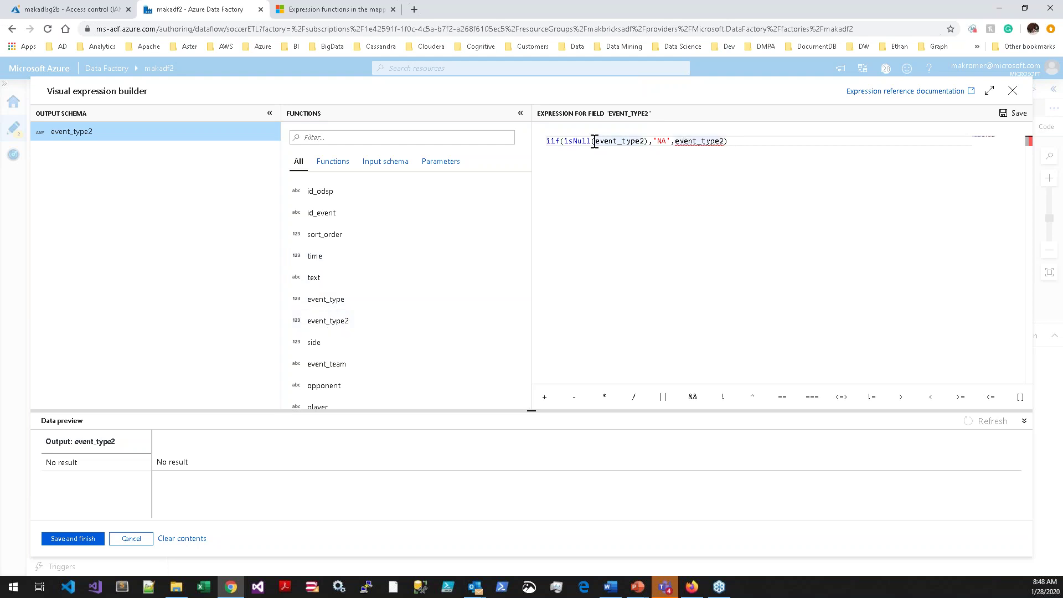
pyautogui.press('Left')
pyautogui.press('Left')
pyautogui.press('Left')
pyautogui.press('Left')
pyautogui.press('Left')
pyautogui.press('Left')
pyautogui.press('Left')
pyautogui.press('Left')
pyautogui.press('Right')
pyautogui.press('Right')
pyautogui.hotkey('shift', 'Right')
pyautogui.hotkey('shift', 'Right')
pyautogui.hotkey('shift', 'Right')
pyautogui.hotkey('shift', 'Right')
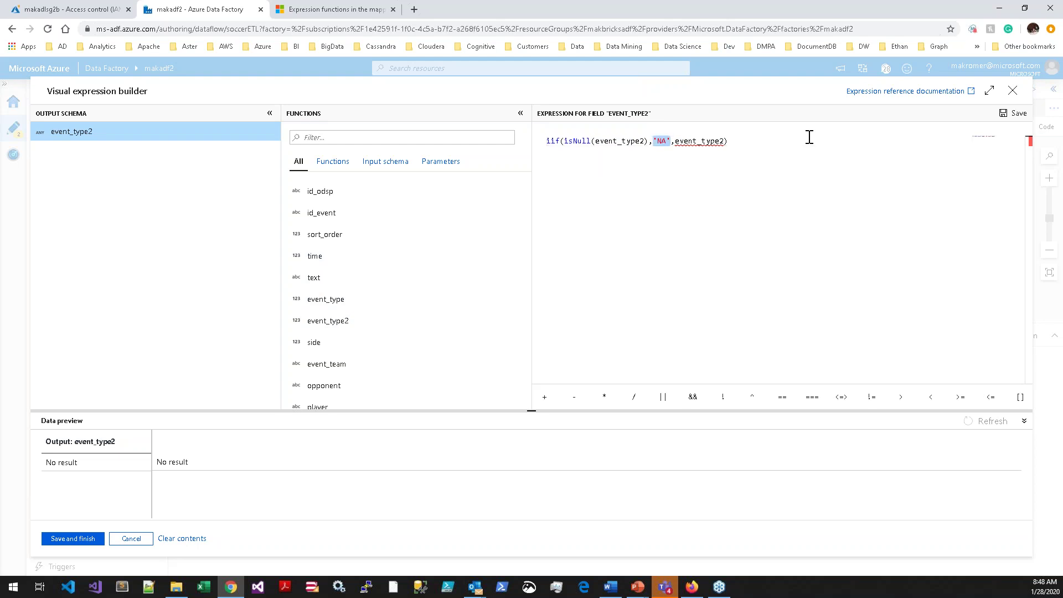
pyautogui.write('9999')
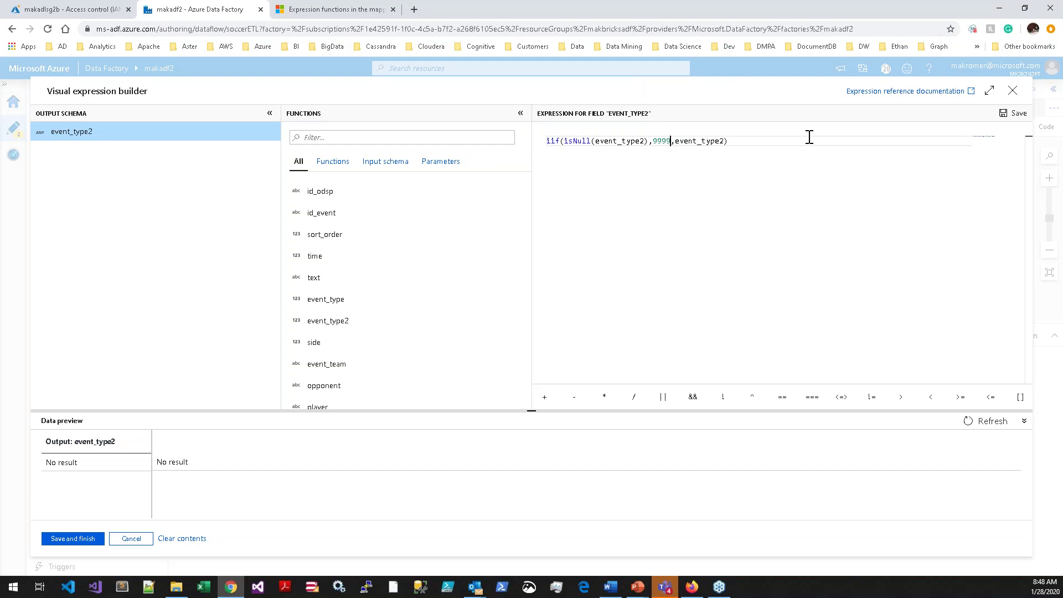
pyautogui.click(671, 140)
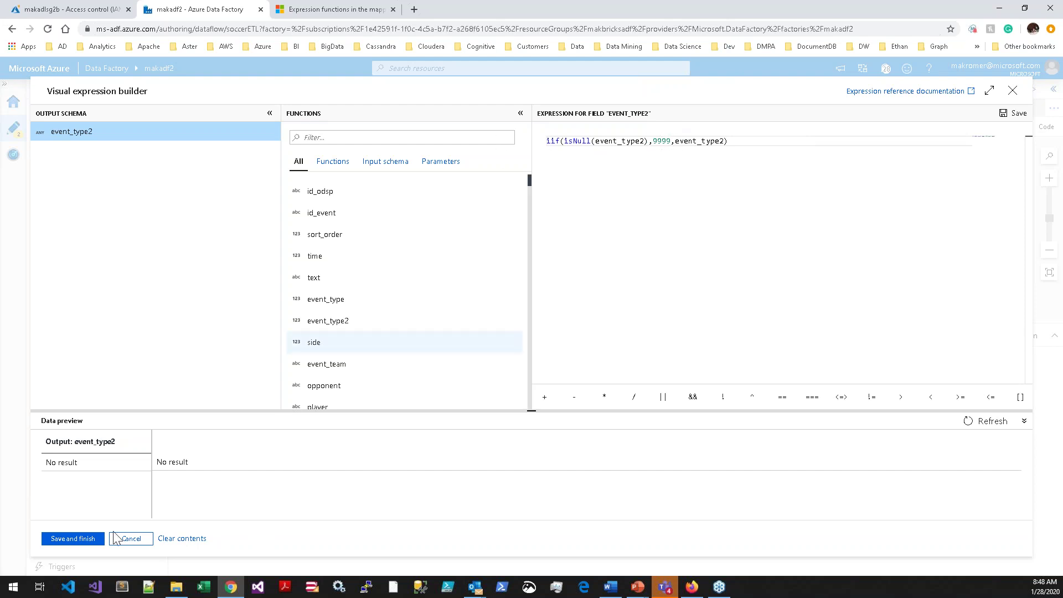
pyautogui.click(86, 540)
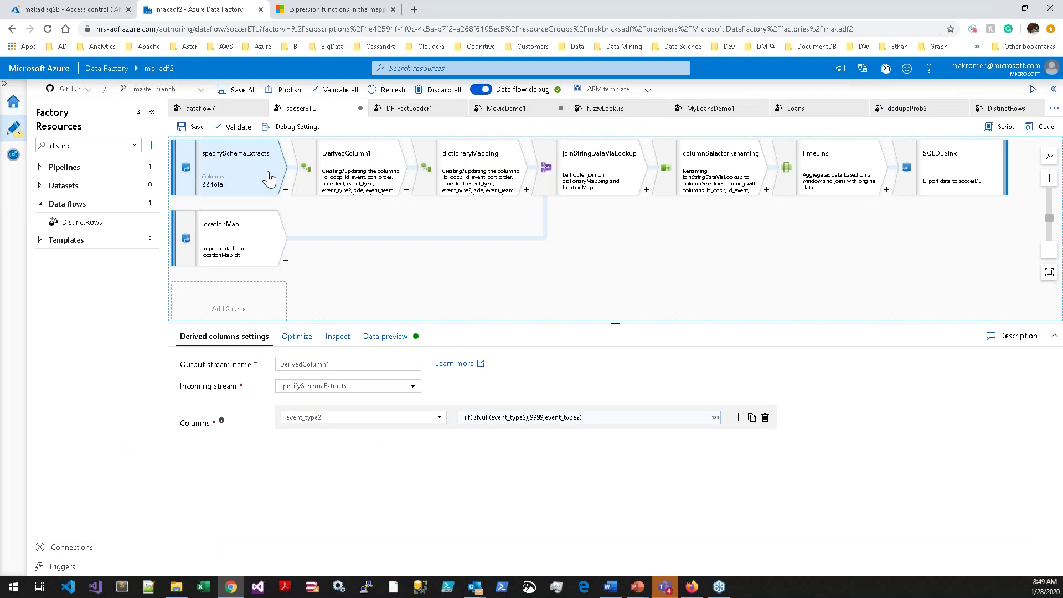
# - Review the specifySchemaExtracts source preview from the event_type2 column across to the player columns
pyautogui.click(269, 179)
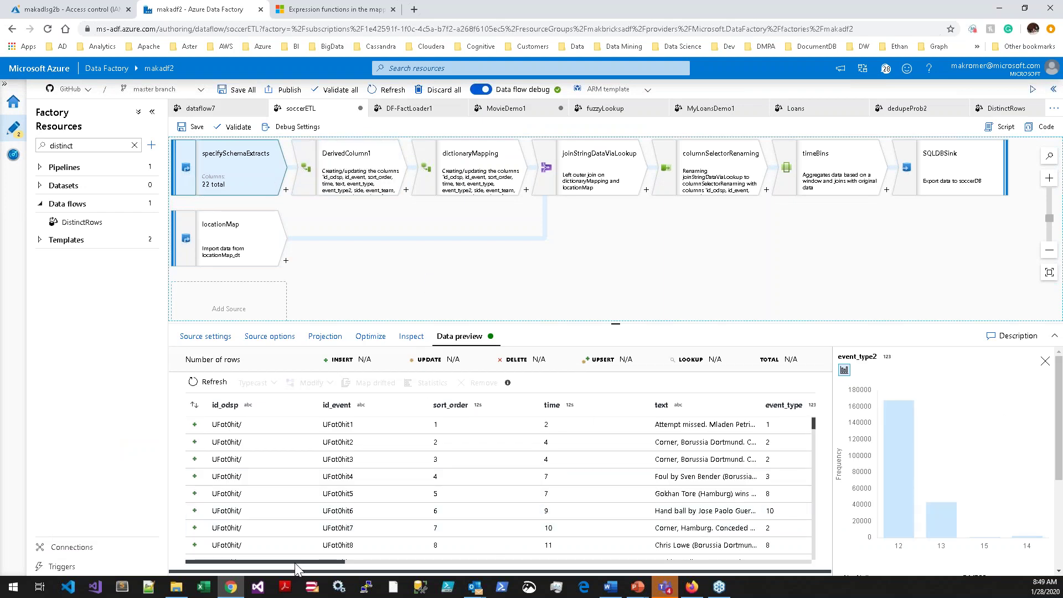
pyautogui.moveTo(341, 564); pyautogui.dragTo(437, 562)
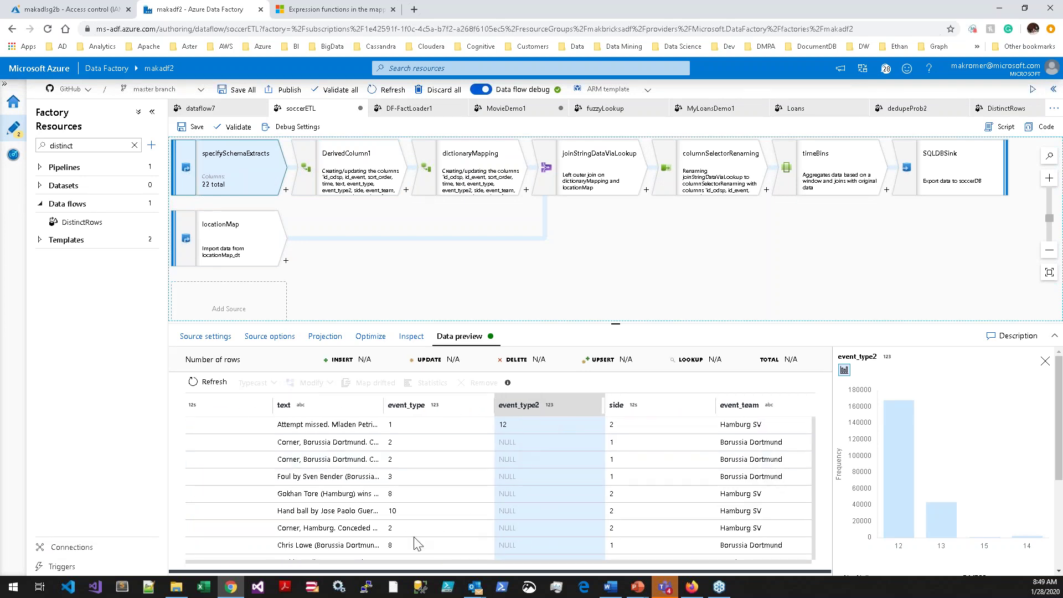
pyautogui.moveTo(385, 565); pyautogui.dragTo(535, 560)
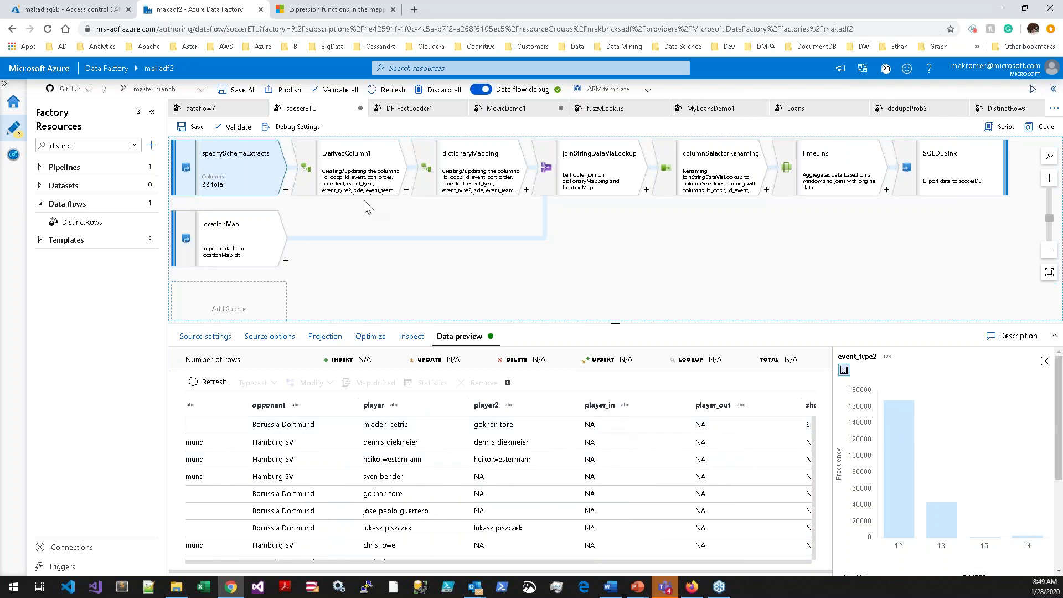
# - Reopen DerivedColumn1's event_type2 expression and add a second, unnamed column to the output schema
pyautogui.click(354, 171)
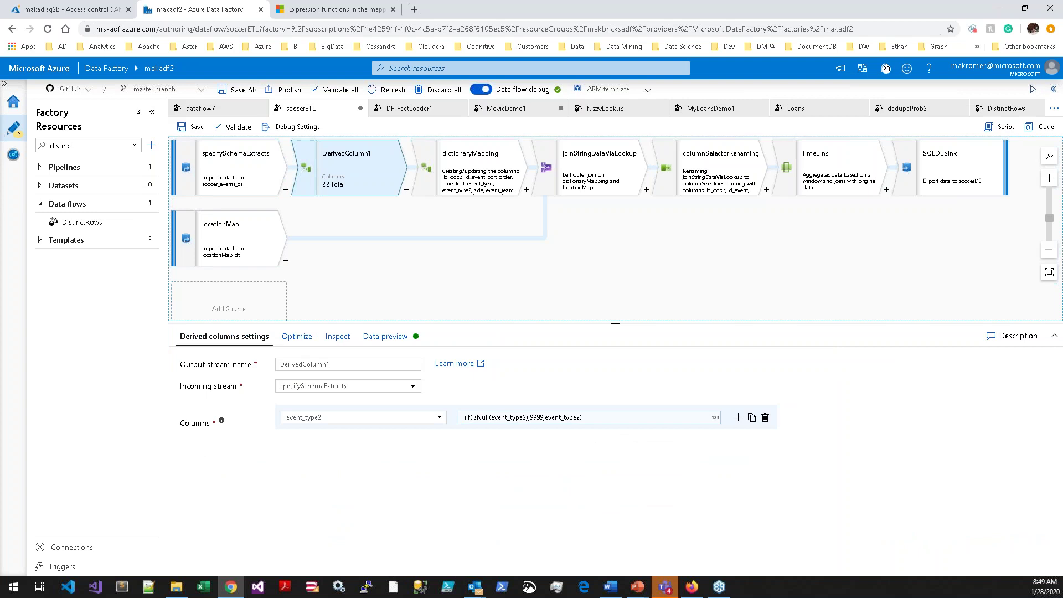
pyautogui.click(739, 418)
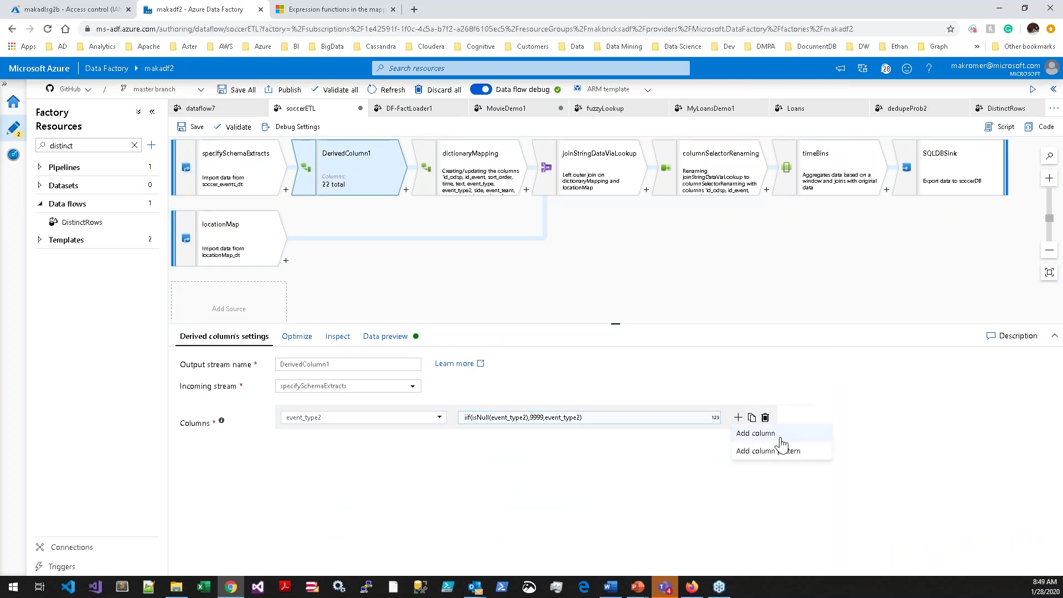
pyautogui.click(632, 417)
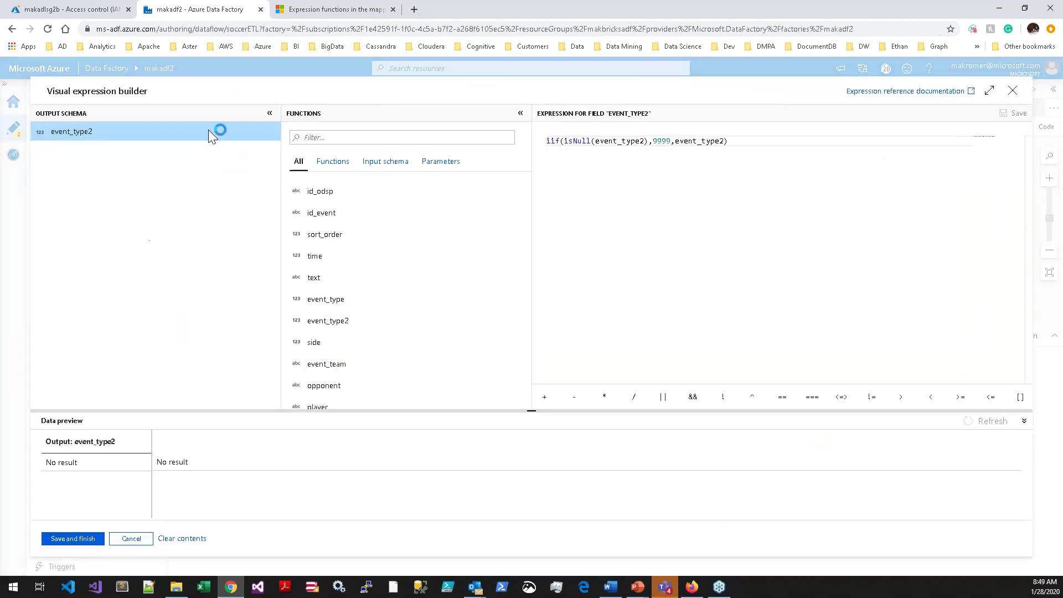
pyautogui.click(260, 133)
pyautogui.click(277, 144)
pyautogui.click(135, 158)
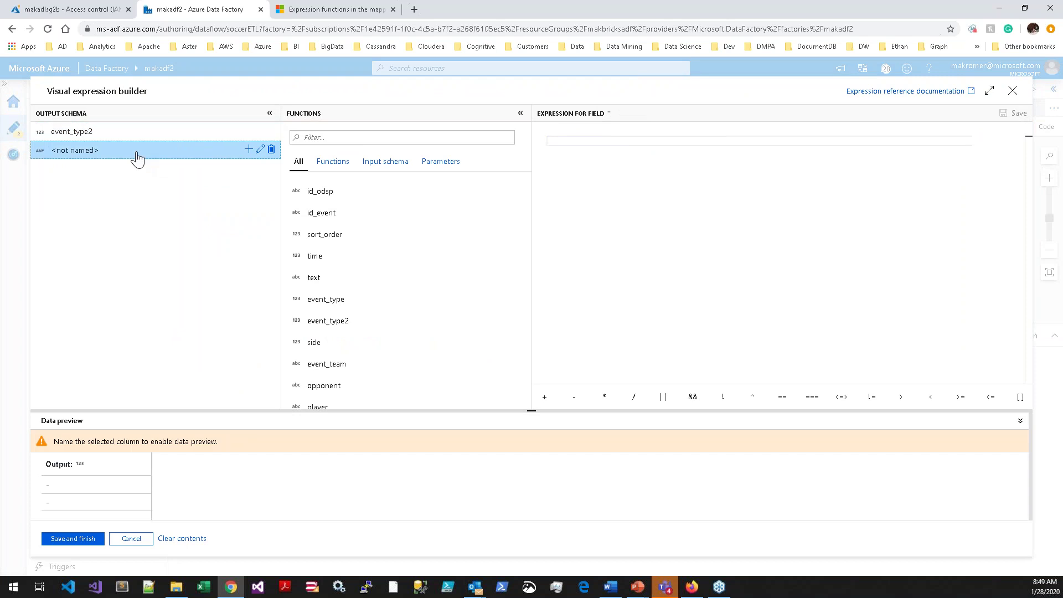
# - Name the new output column player_in and get its empty expression ready for editing
pyautogui.click(260, 149)
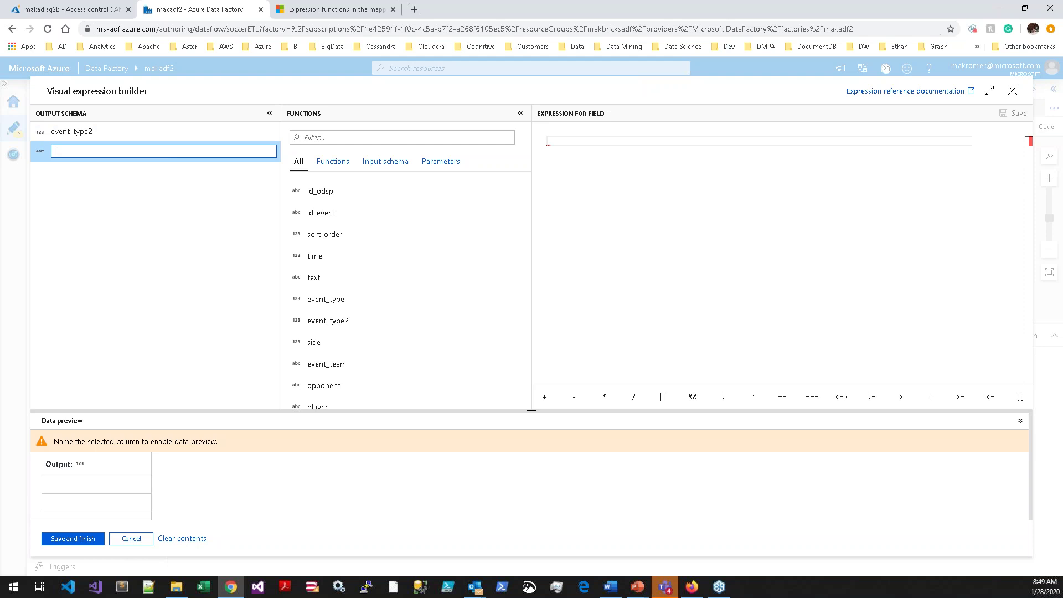
pyautogui.write('player_in')
pyautogui.click(579, 141)
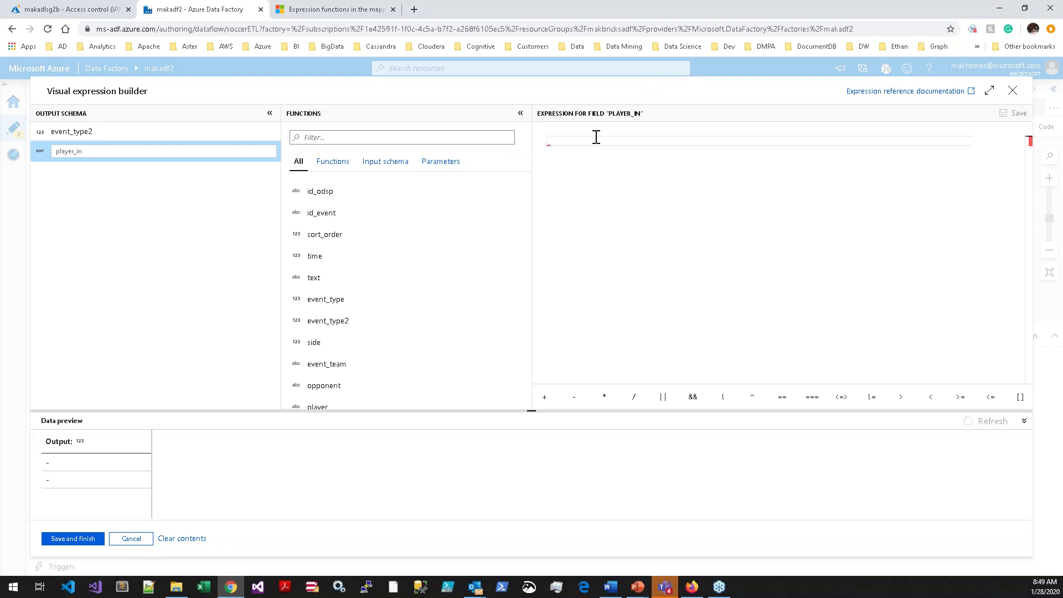
pyautogui.click(601, 143)
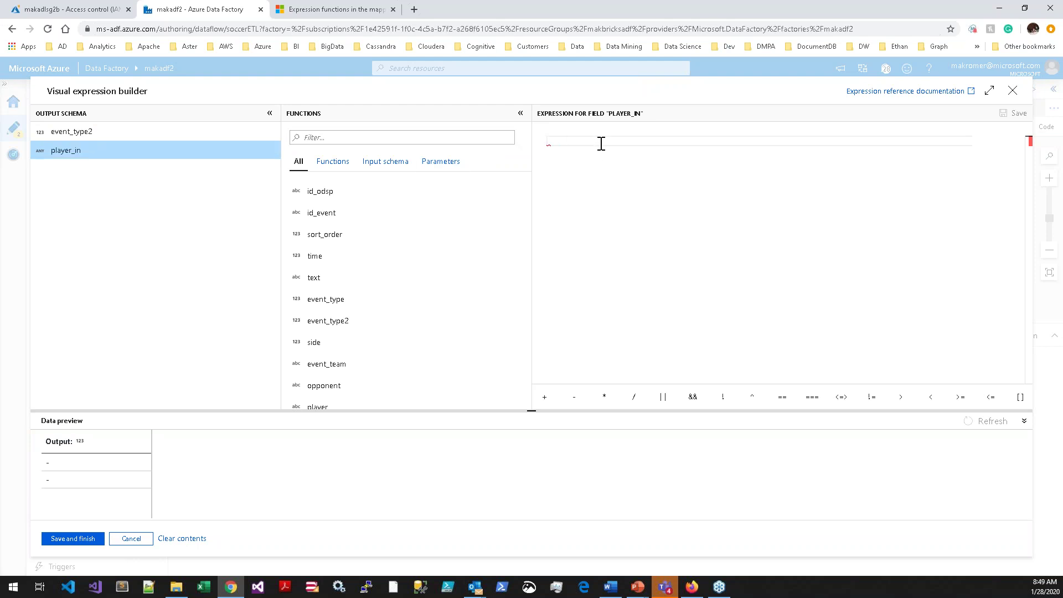
# - Enter the expression iif(player_in == 'NA',isNull(player_in),player_in) for the player_in column
pyautogui.write('iif(player')
pyautogui.click(627, 173)
pyautogui.write("== 'NA',")
pyautogui.write('isNull(player_in)')
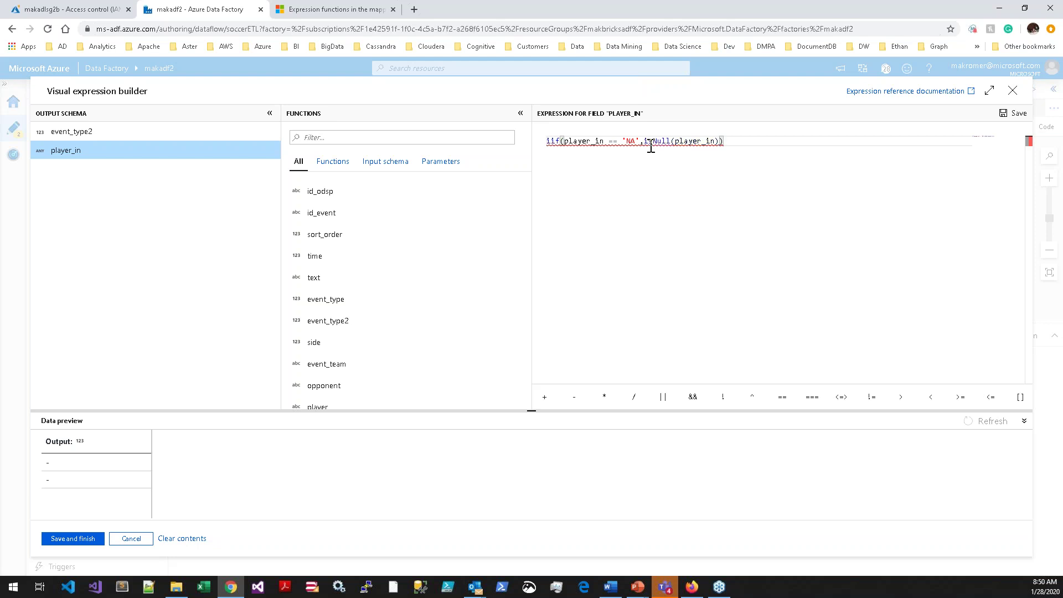
pyautogui.write(',player_in')
pyautogui.press('Escape')
pyautogui.moveTo(745, 140)
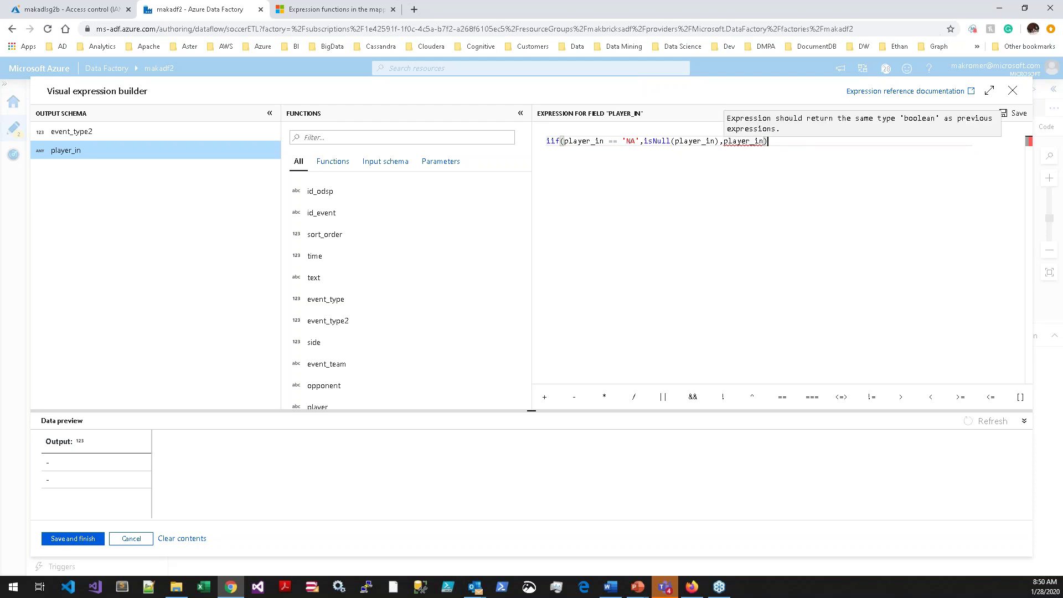
# - Rename the player_in output column as player_in2
pyautogui.moveTo(125, 150)
pyautogui.click(259, 150)
pyautogui.write('2')
pyautogui.click(697, 239)
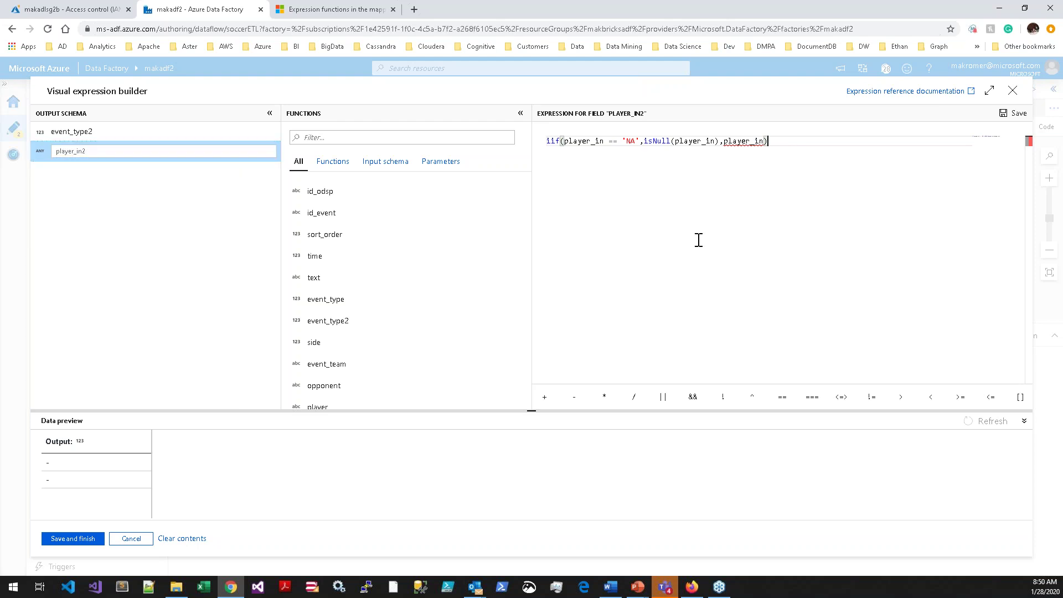
# - Filter the available functions and inputs for player_in to check that column's data type
pyautogui.click(692, 143)
pyautogui.click(647, 143)
pyautogui.click(643, 143)
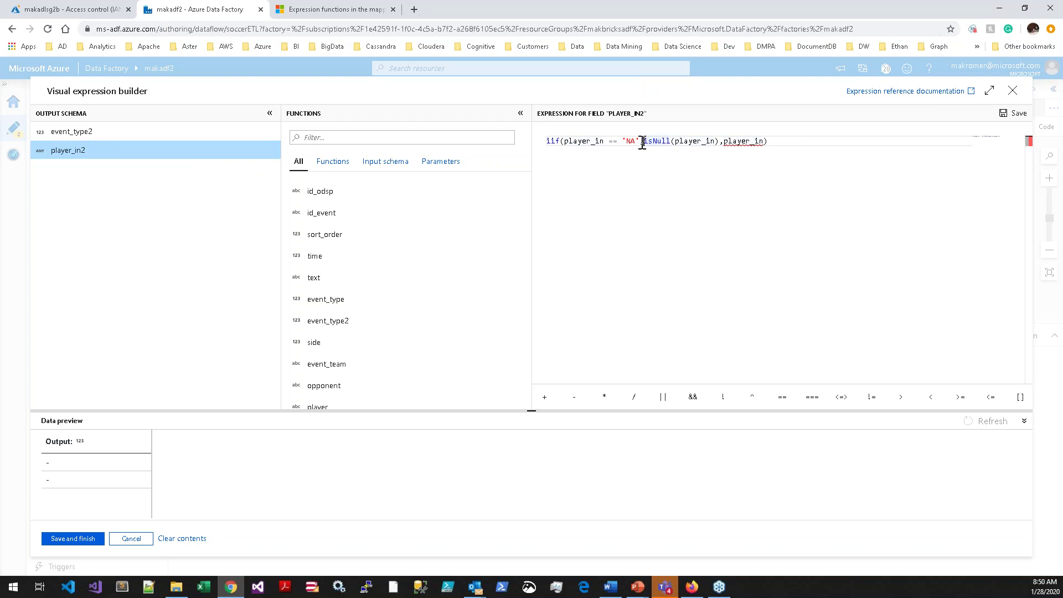
pyautogui.click(354, 139)
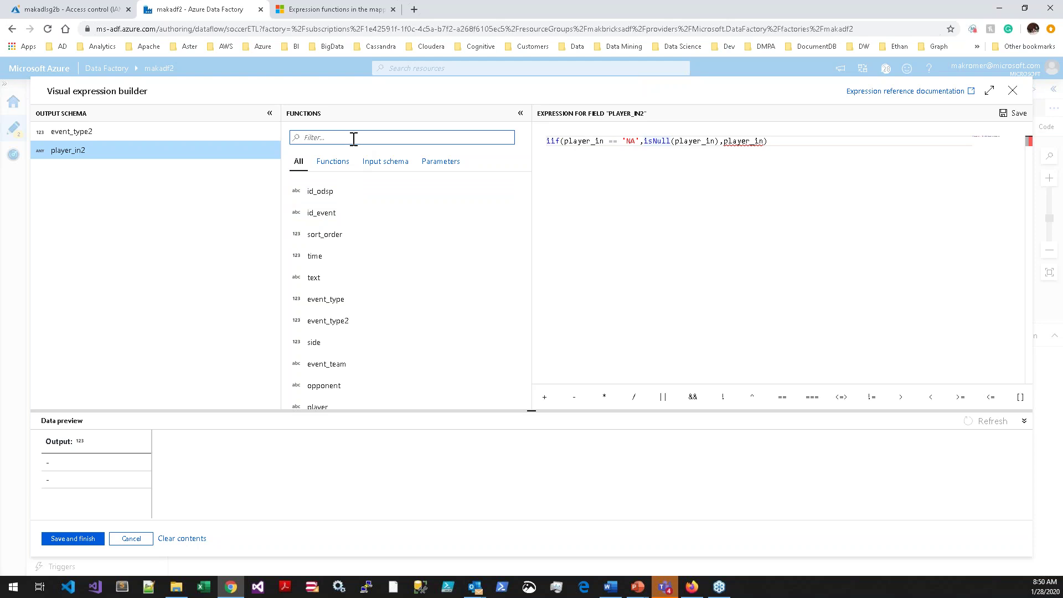
pyautogui.write('player_in')
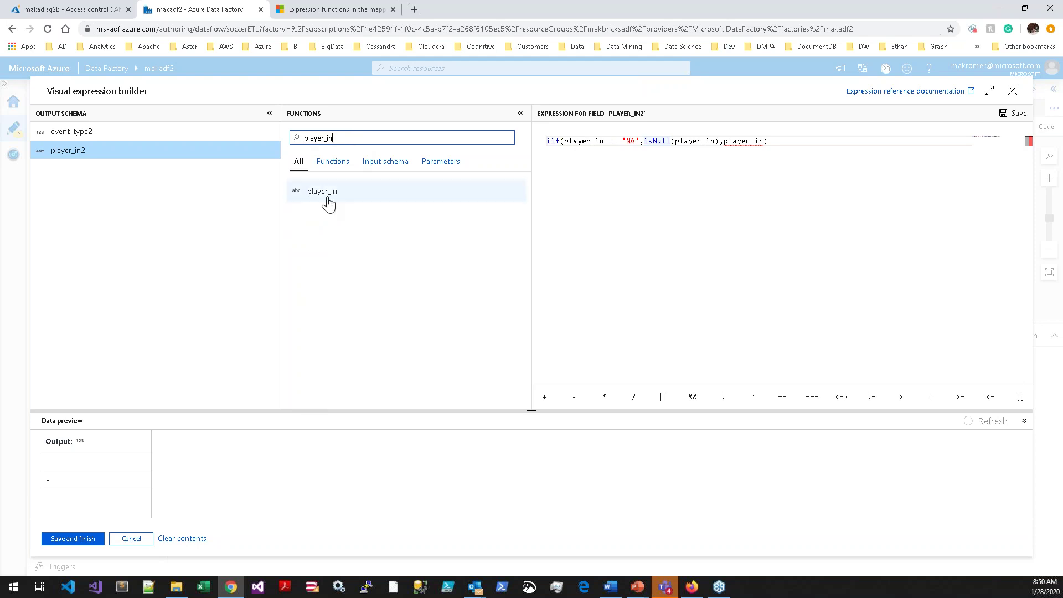
# - Start a toString call around the iif's true result and replace isNull with null inside it
pyautogui.click(645, 141)
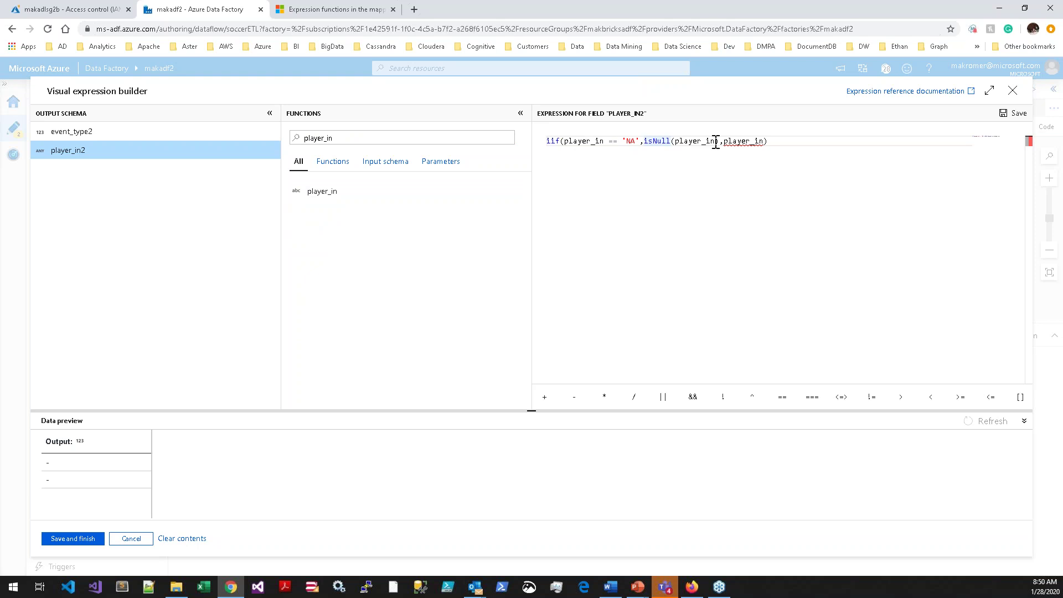
pyautogui.write('toString(')
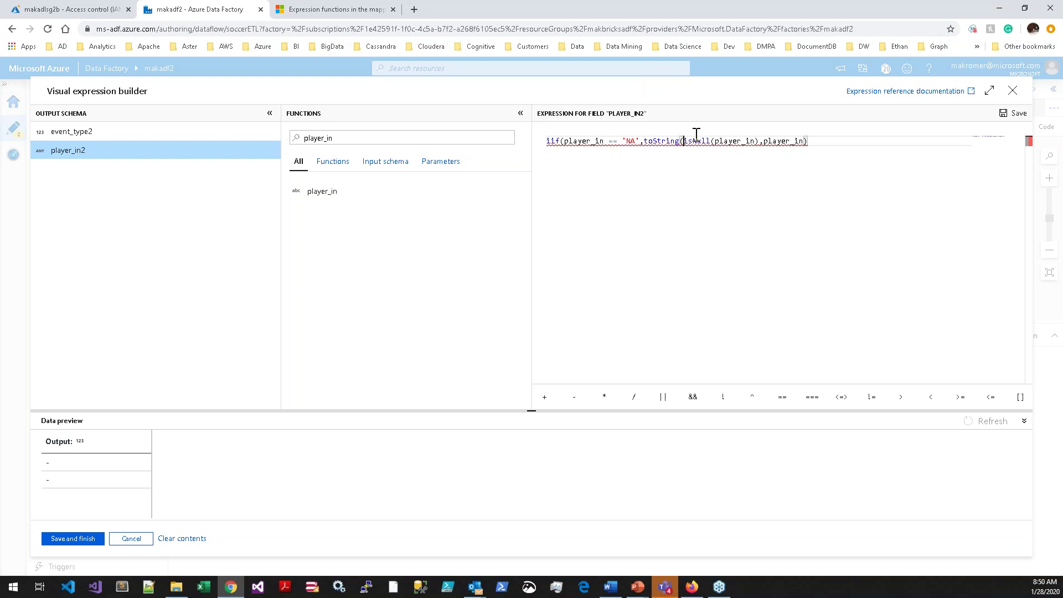
pyautogui.hotkey('ctrl', 'shift', 'Left')
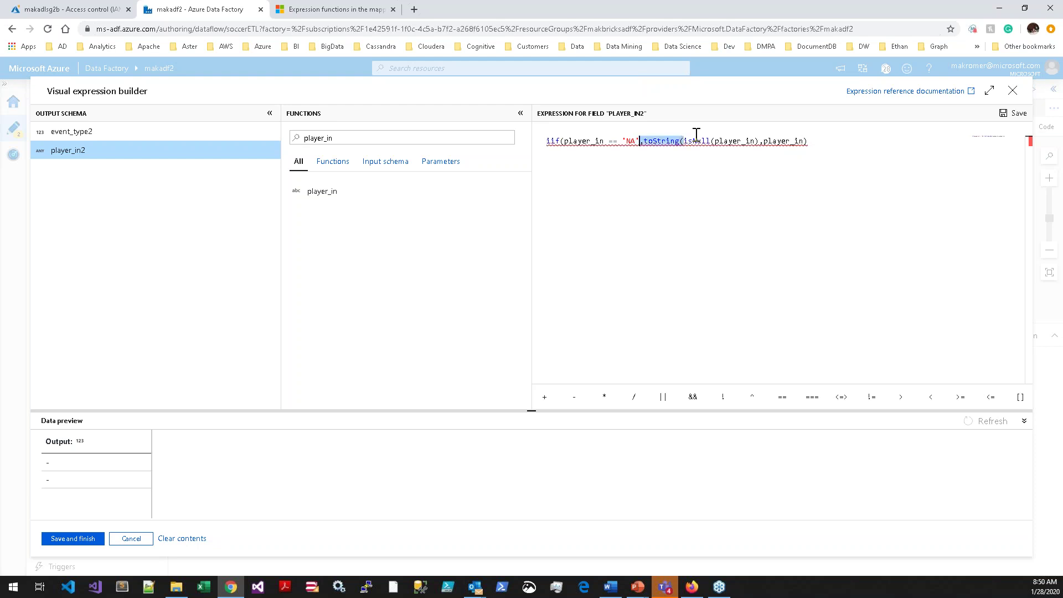
pyautogui.hotkey('shift', 'Right')
pyautogui.press('Right')
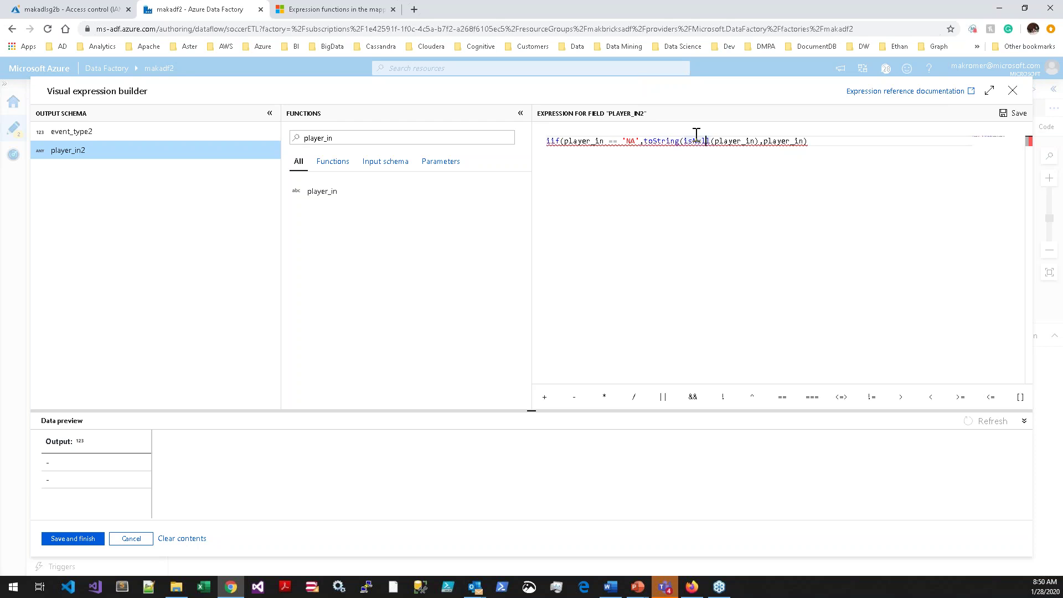
pyautogui.press('Delete')
pyautogui.write('n')
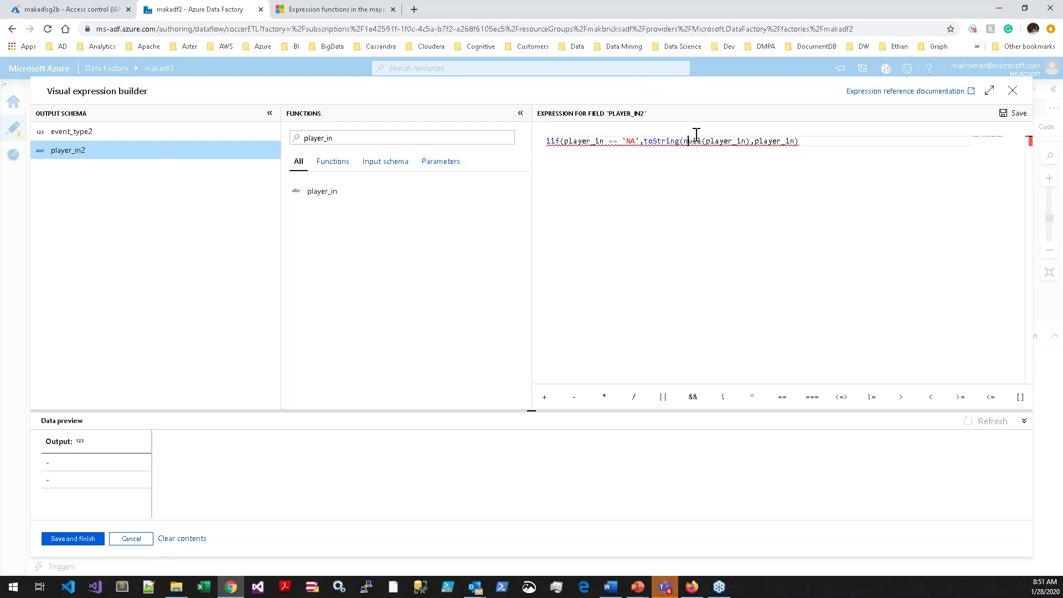
# - Empty the null() argument, close the toString call to give iif(player_in == 'NA',toString(null()),player_in), and save the finished expression
pyautogui.press('Right')
pyautogui.press('Right')
pyautogui.press('Right')
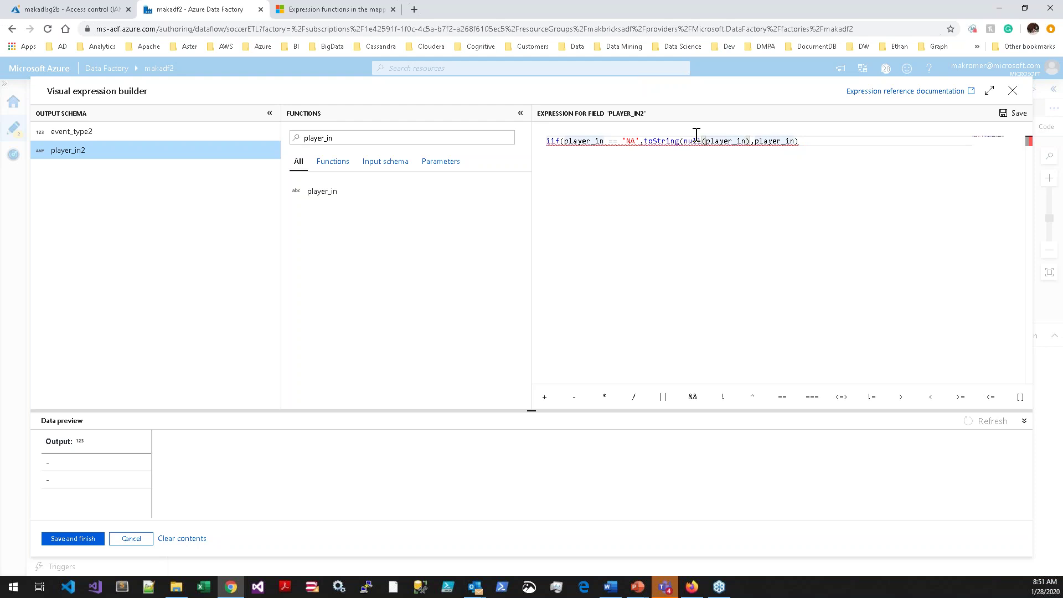
pyautogui.press('Right')
pyautogui.press('Delete')
pyautogui.press('Delete')
pyautogui.press('Delete')
pyautogui.press('Delete')
pyautogui.press('Delete')
pyautogui.press('Delete')
pyautogui.press('Delete')
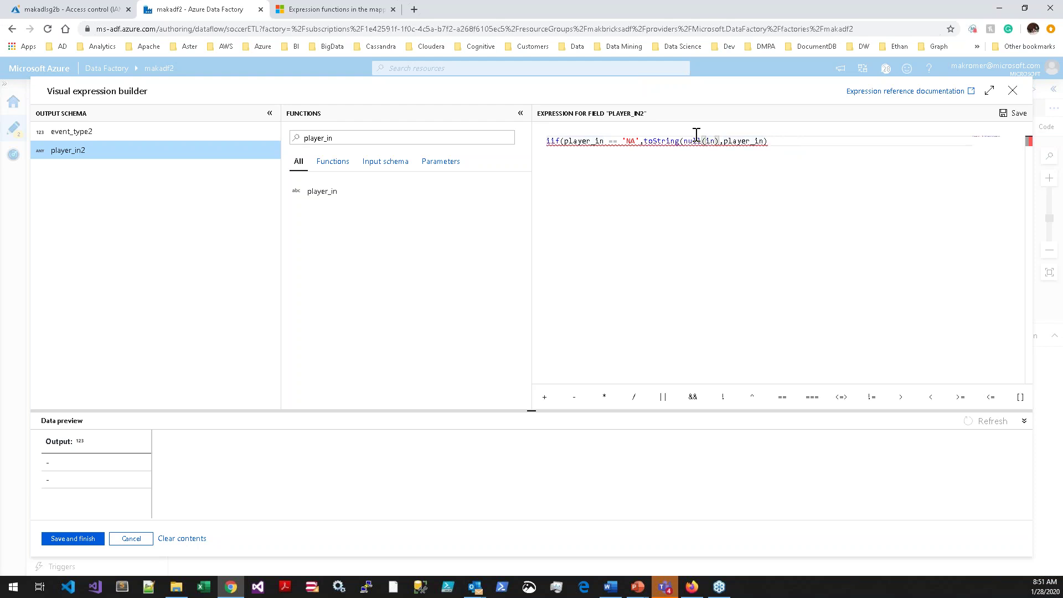
pyautogui.press('Delete')
pyautogui.press('Delete')
pyautogui.write(')')
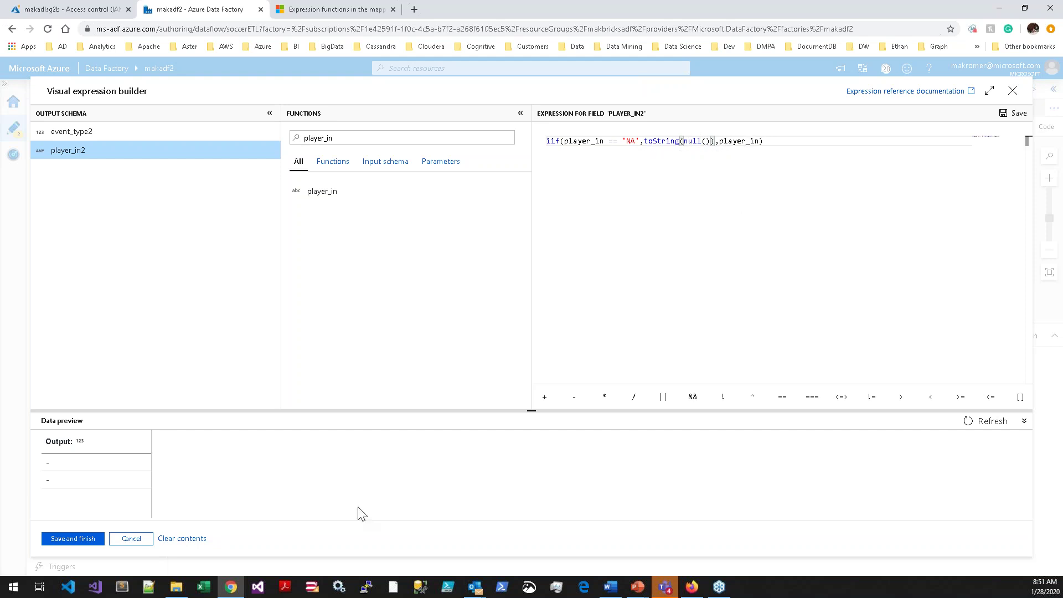
pyautogui.click(77, 540)
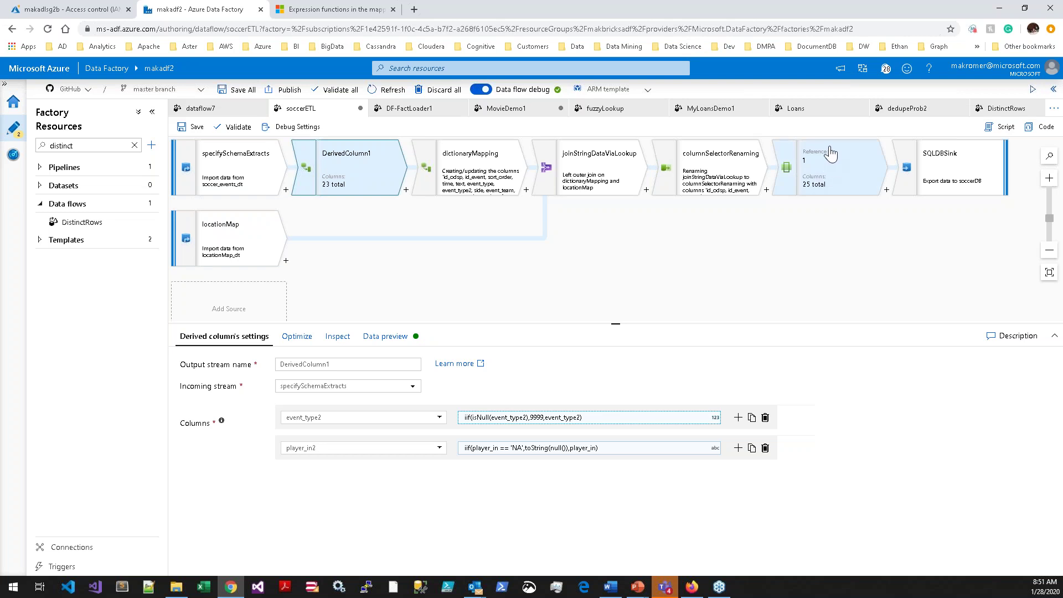
# - Switch to the DistinctRows data flow and examine the MoviesCSV source preview for duplicate movie rows
pyautogui.click(988, 109)
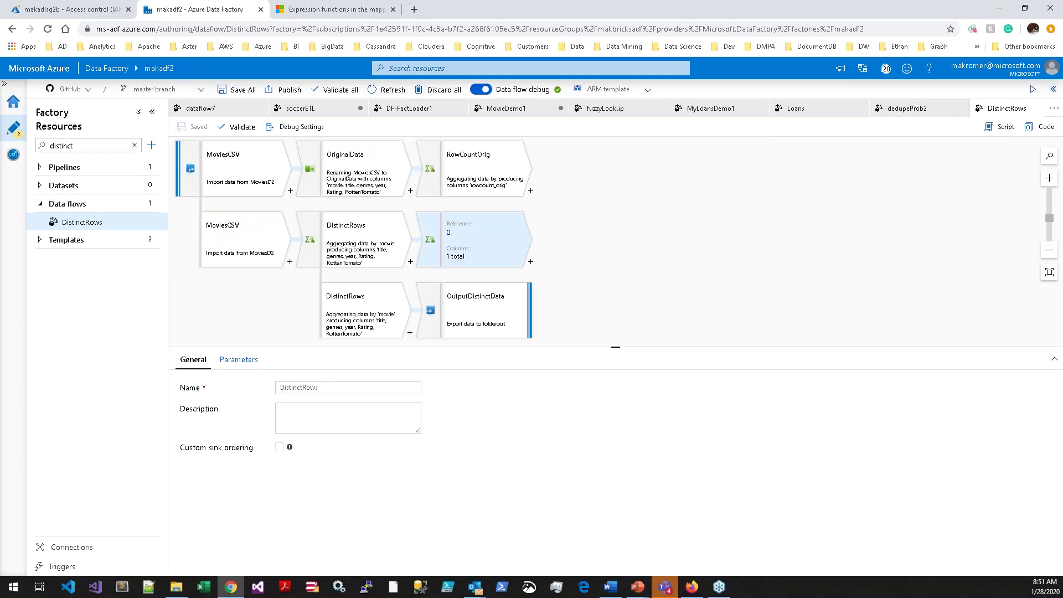
pyautogui.click(247, 174)
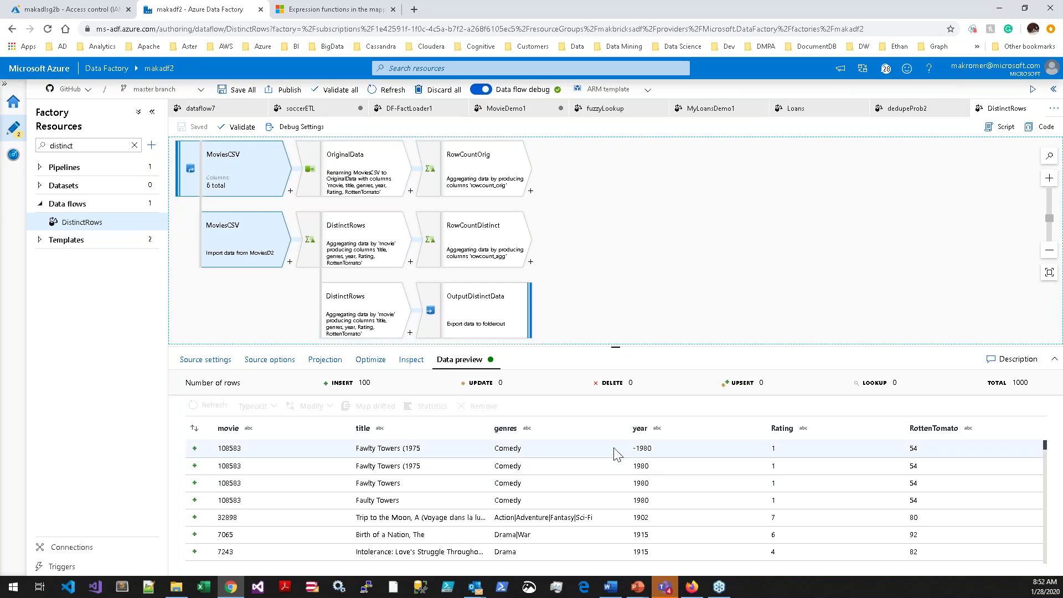
pyautogui.click(486, 323)
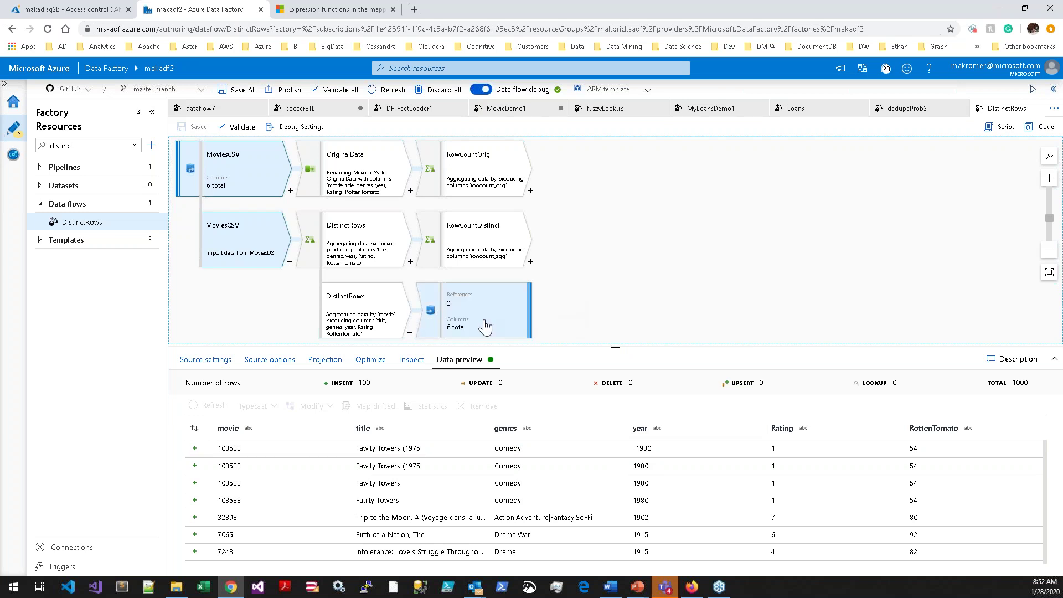
pyautogui.click(259, 181)
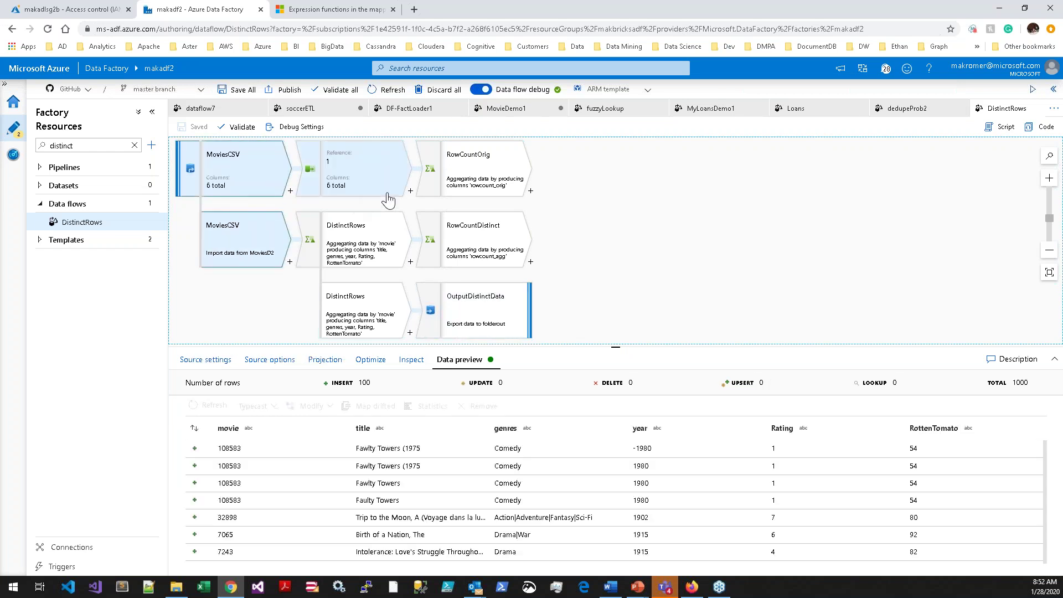
# - Refresh the data preview of the RowCountOrig aggregate
pyautogui.click(442, 178)
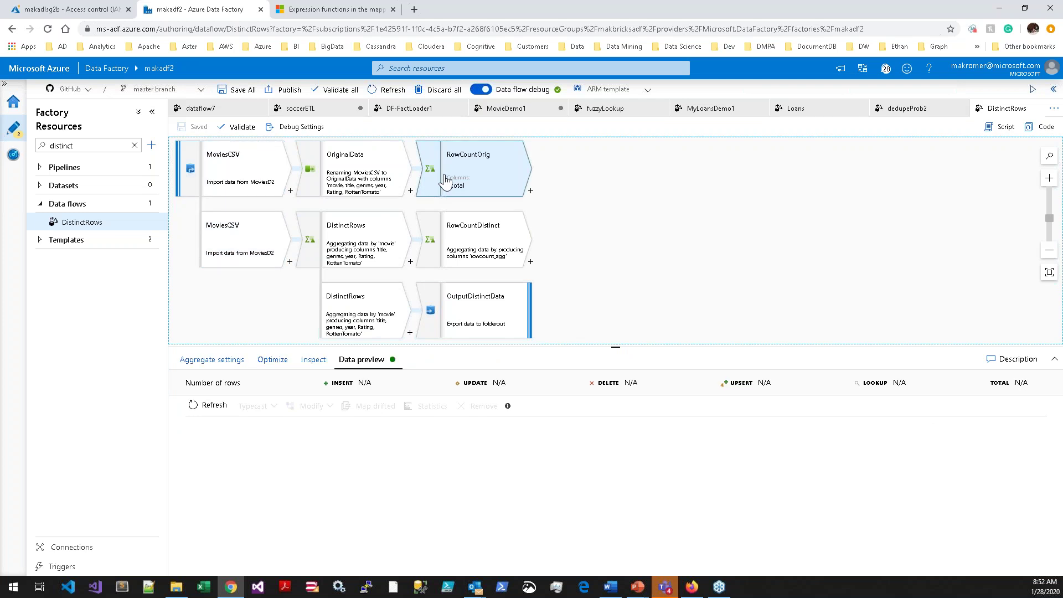
pyautogui.click(208, 406)
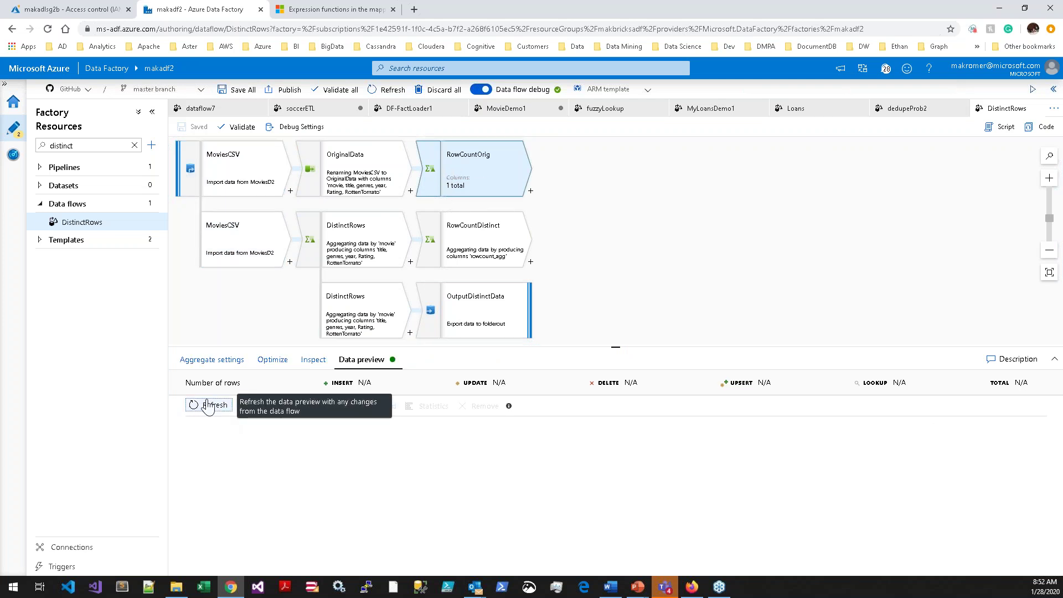
pyautogui.click(224, 415)
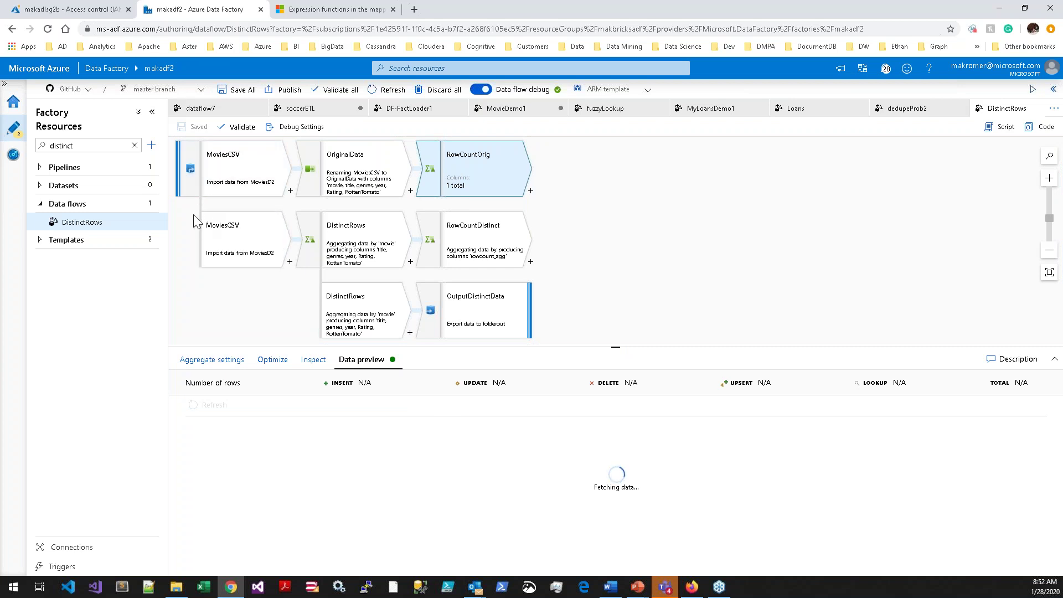
# - Look at the New branch option available after MoviesCSV and inspect the OriginalData select settings
pyautogui.click(290, 191)
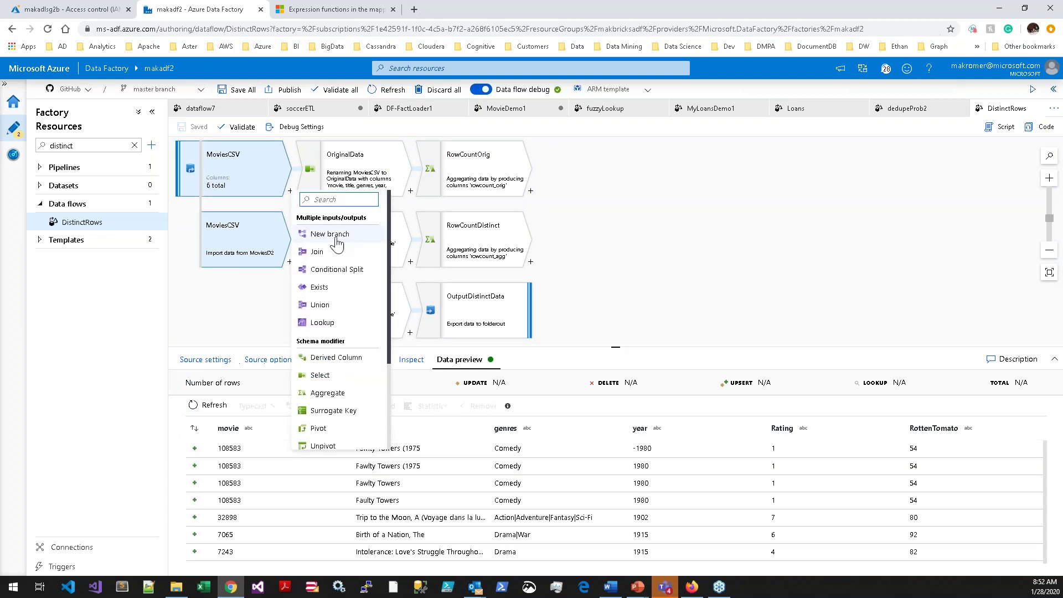
pyautogui.click(344, 237)
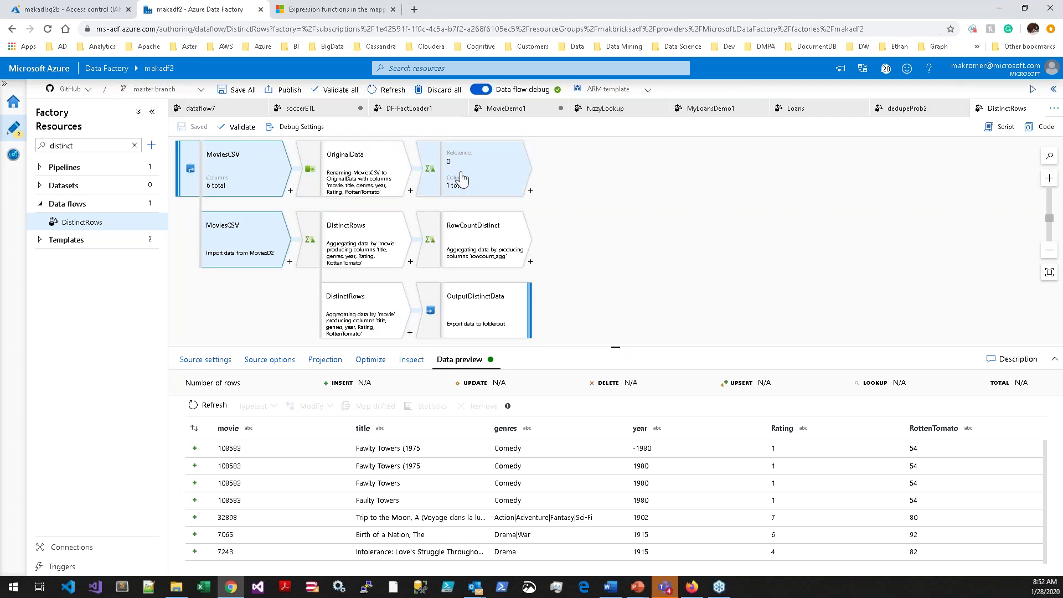
pyautogui.click(330, 176)
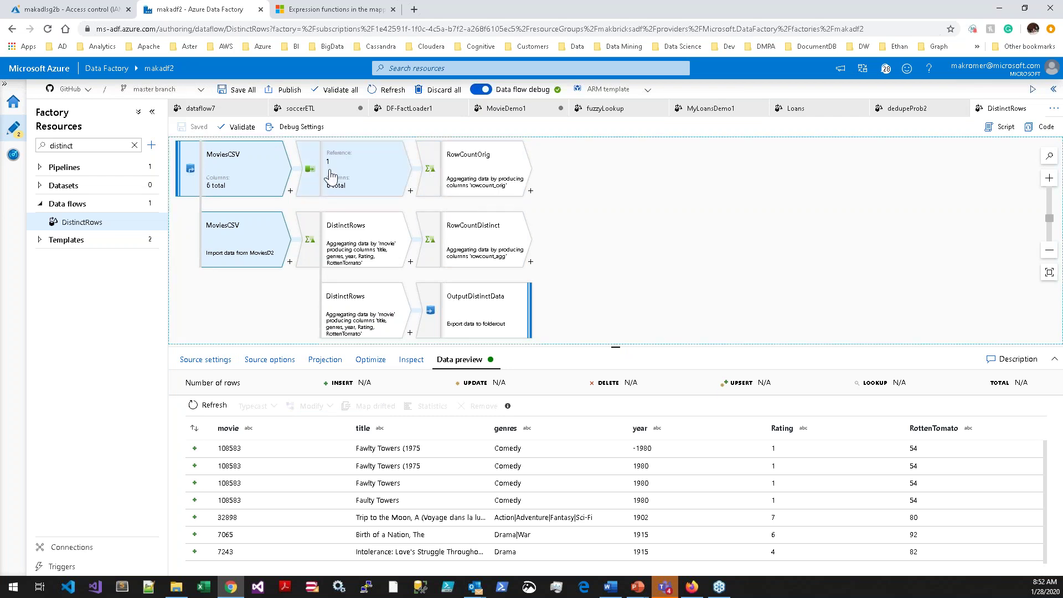
pyautogui.click(316, 185)
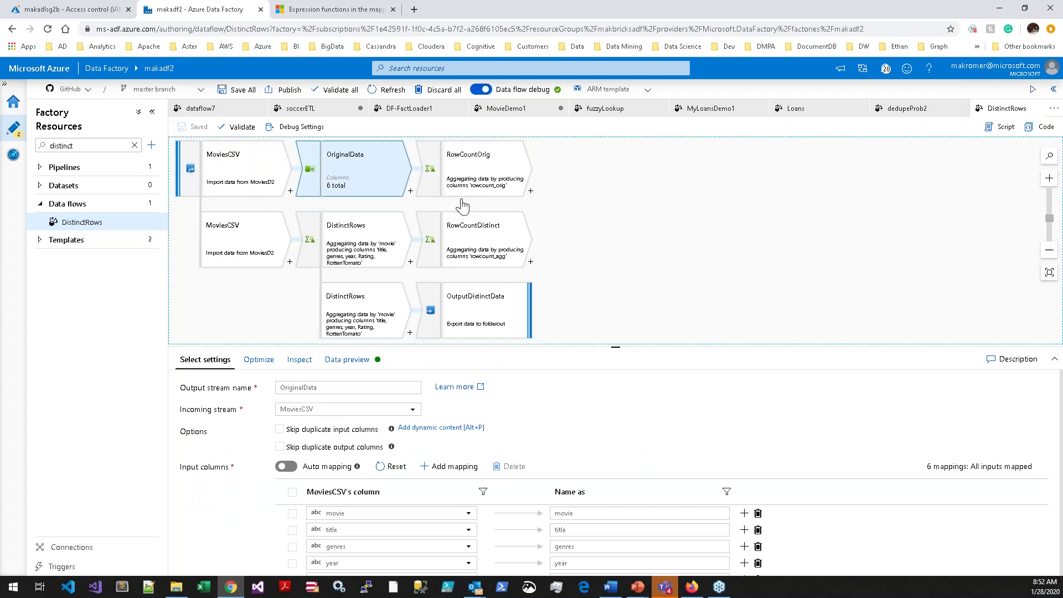
# - Examine the RowCountOrig preview and its group-by and aggregate settings
pyautogui.click(474, 177)
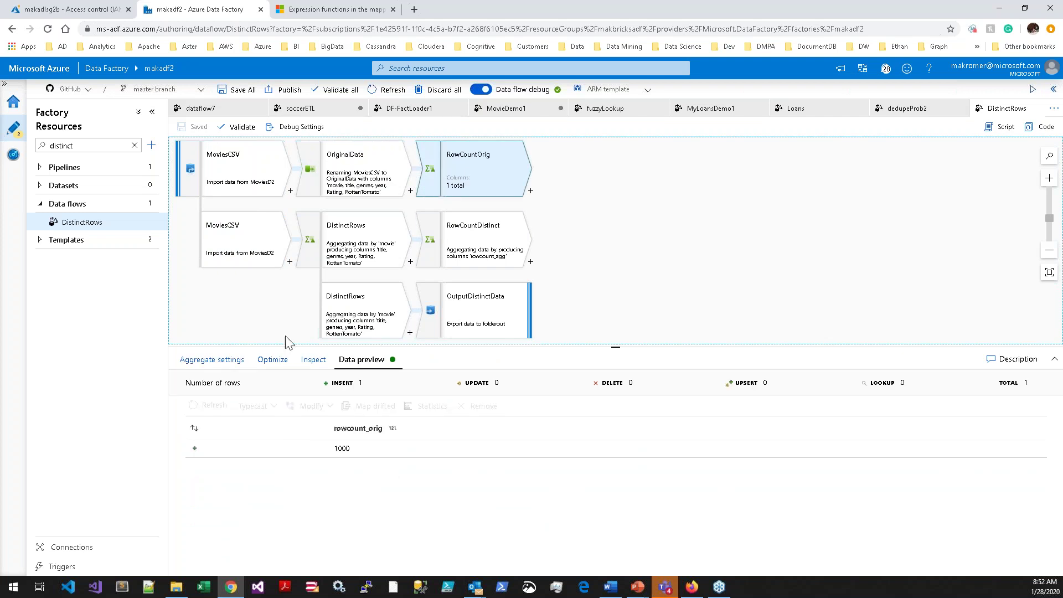
pyautogui.click(235, 368)
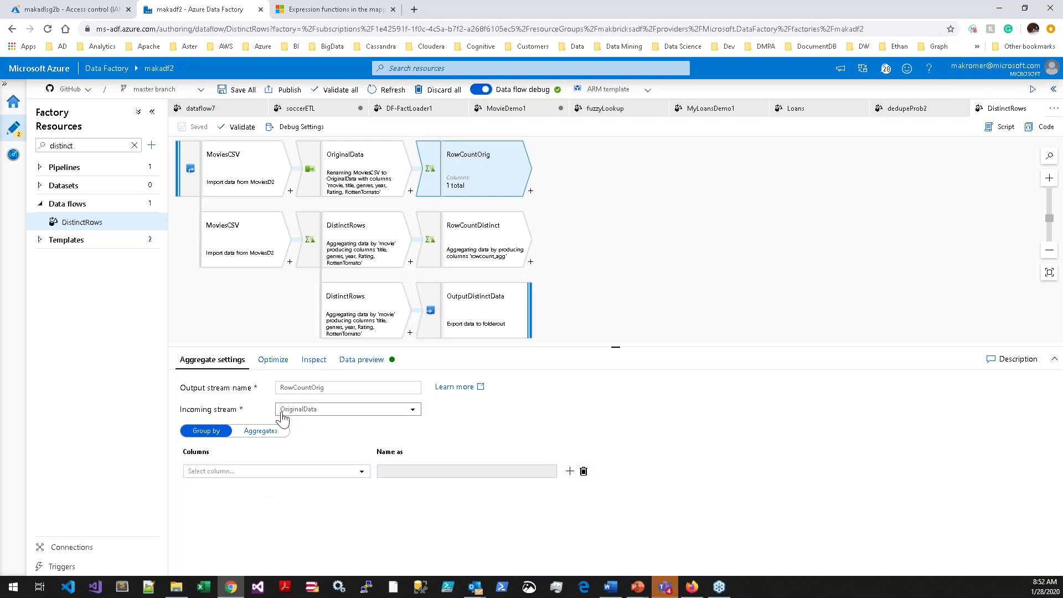
pyautogui.click(275, 435)
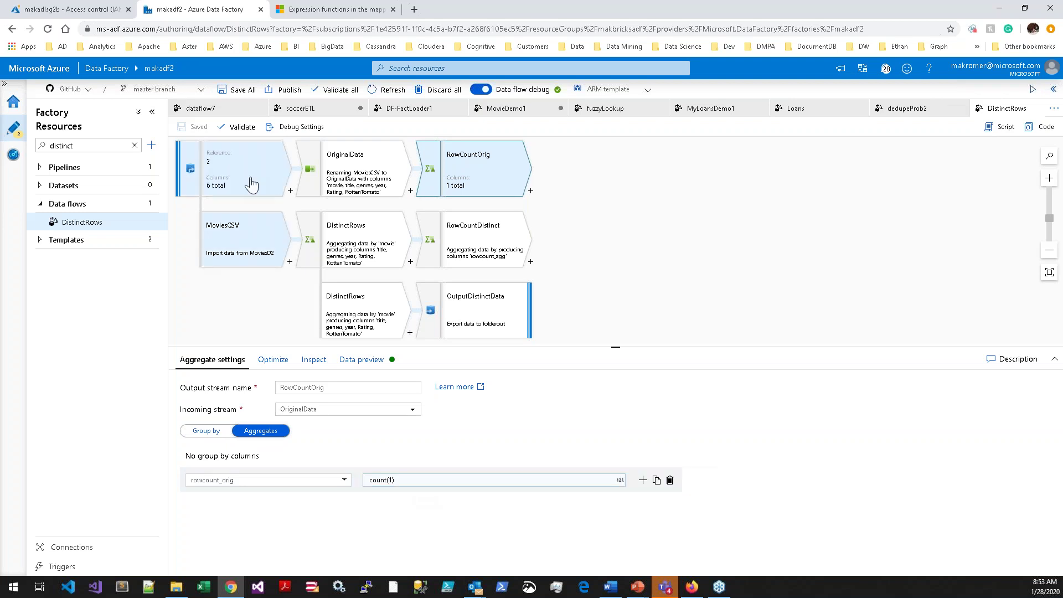
# - Compare the RowCountOrig preview with the MoviesCSV row limit in the debug settings, leaving those settings without saving
pyautogui.click(355, 364)
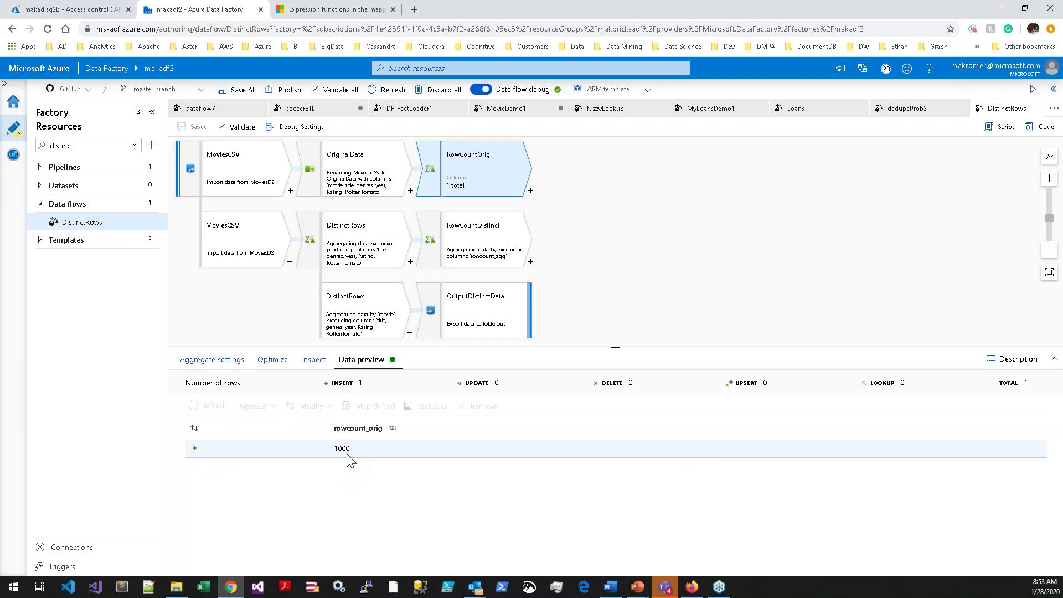
pyautogui.click(293, 126)
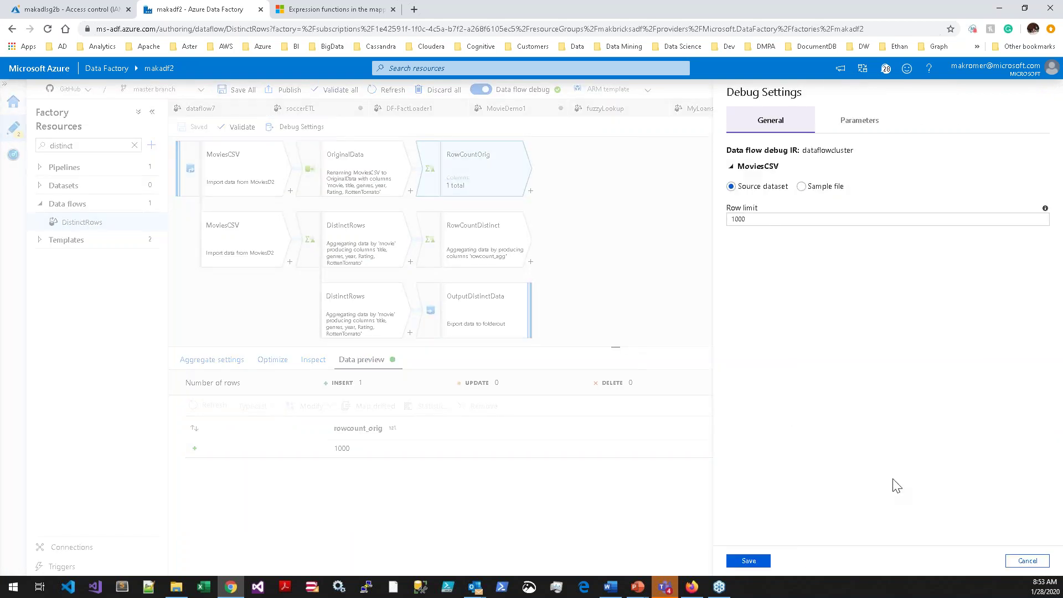
pyautogui.click(1027, 560)
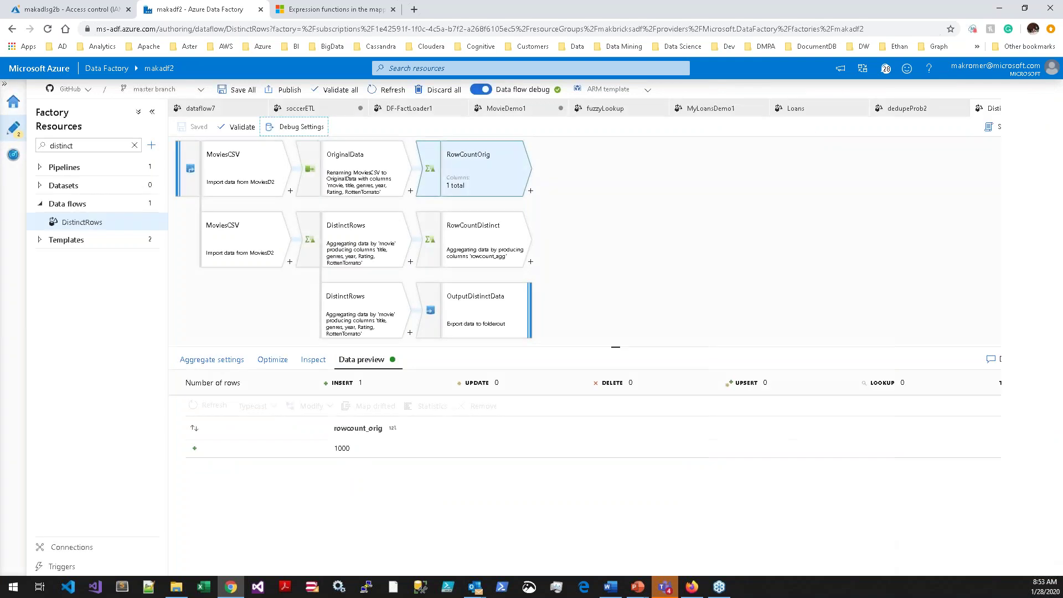
# - Inspect the DistinctRows aggregate's group-by column and the column pattern that covers the remaining columns
pyautogui.click(465, 256)
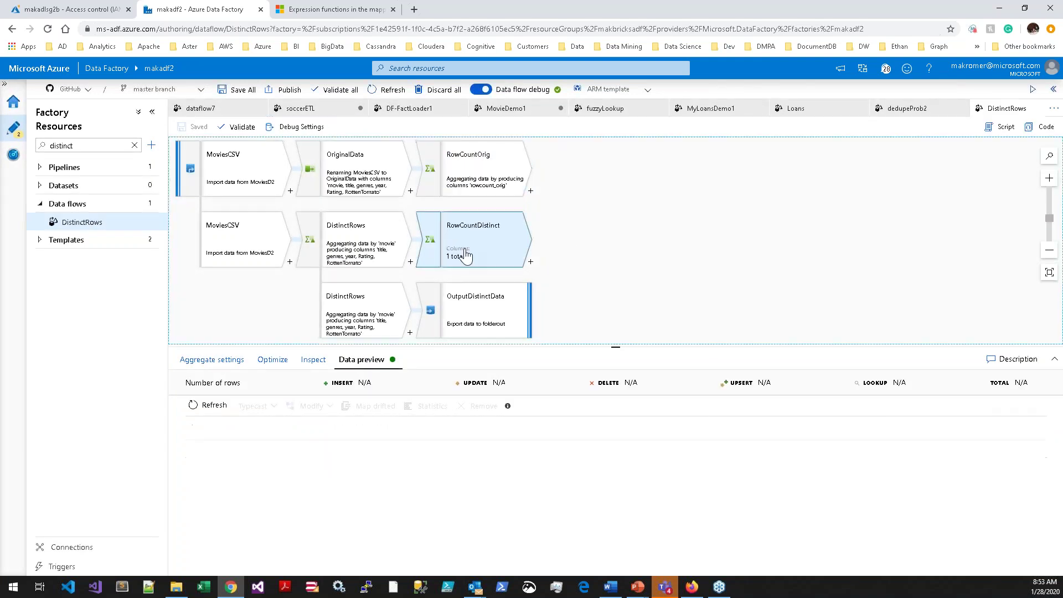
pyautogui.click(372, 248)
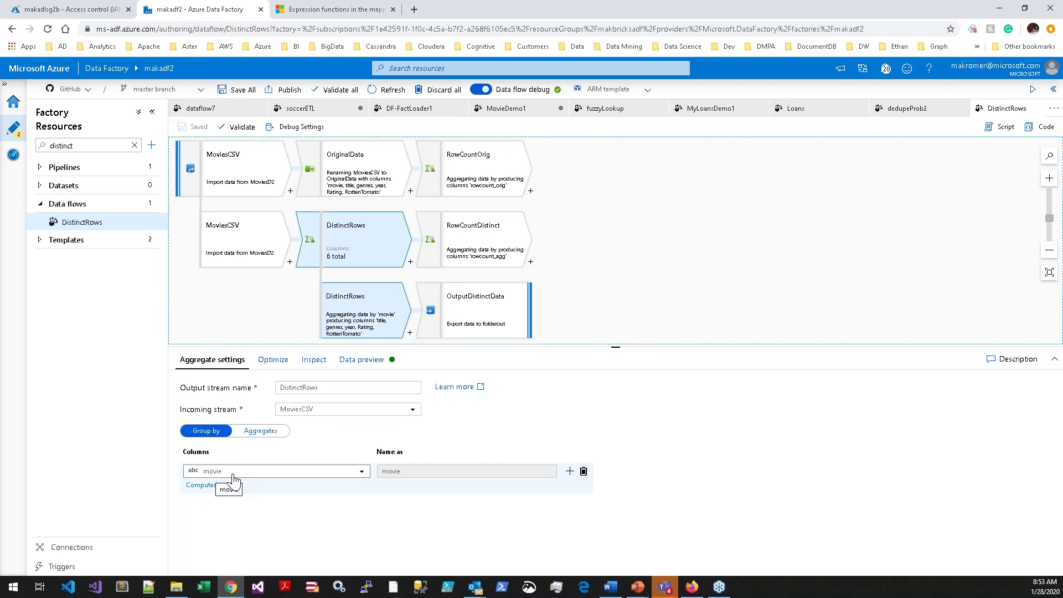
pyautogui.click(259, 432)
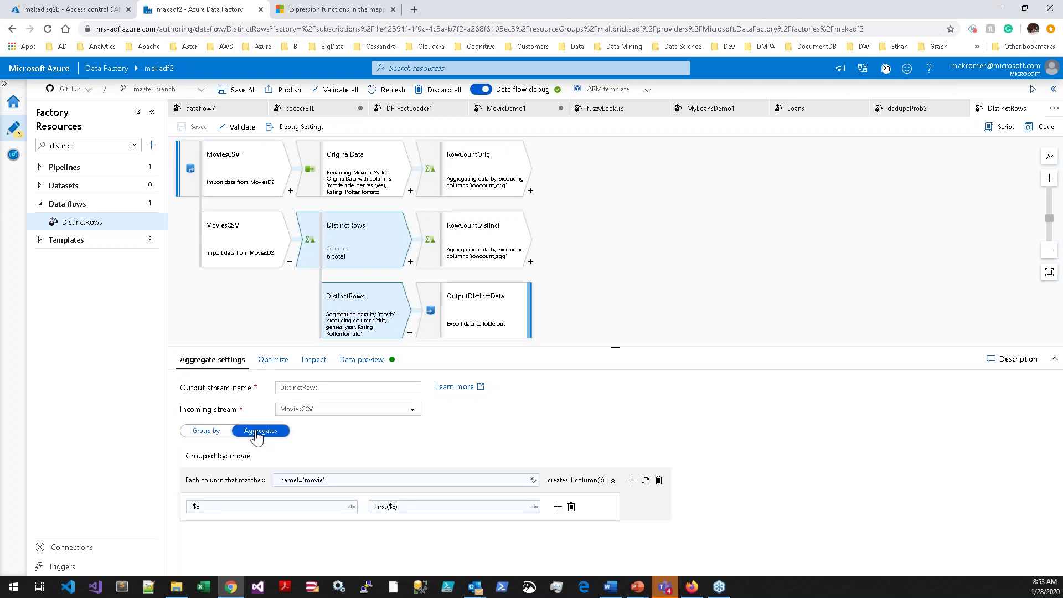
pyautogui.click(358, 482)
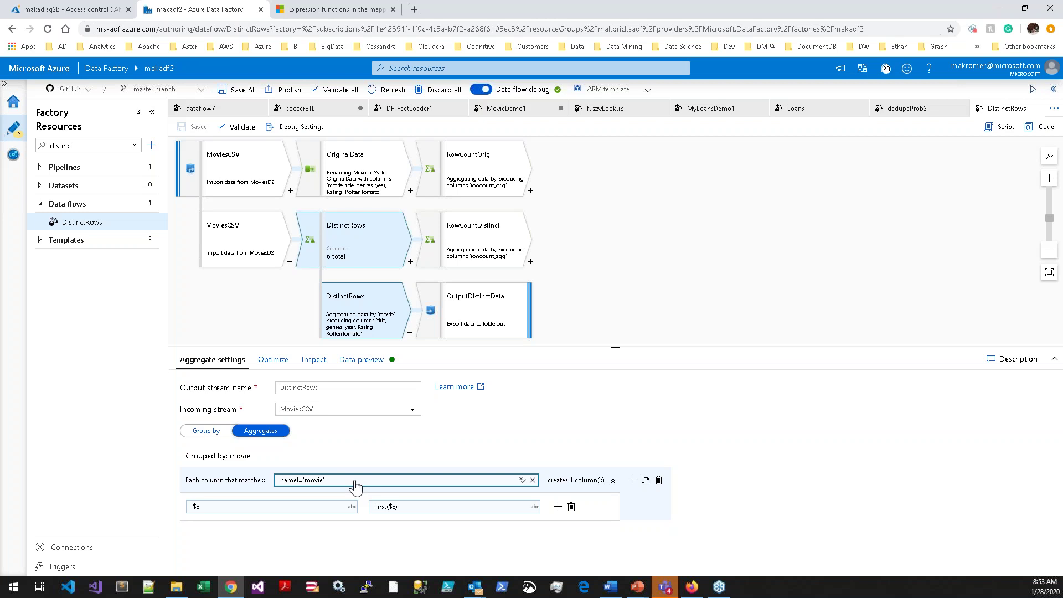
pyautogui.click(446, 507)
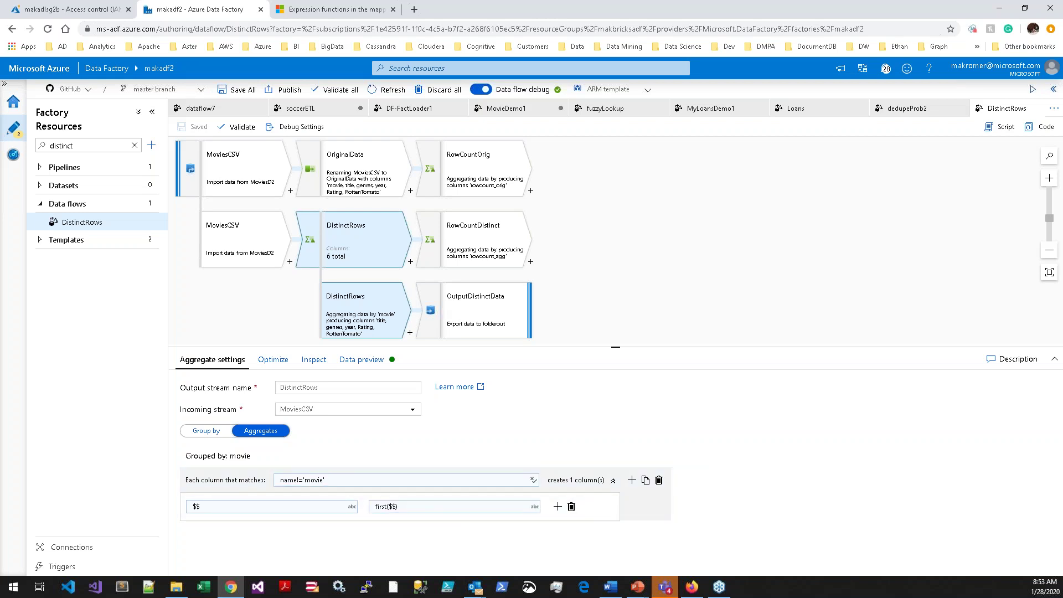
# - Review the RowCountDistinct aggregate settings and refresh its data preview
pyautogui.click(470, 244)
pyautogui.click(199, 360)
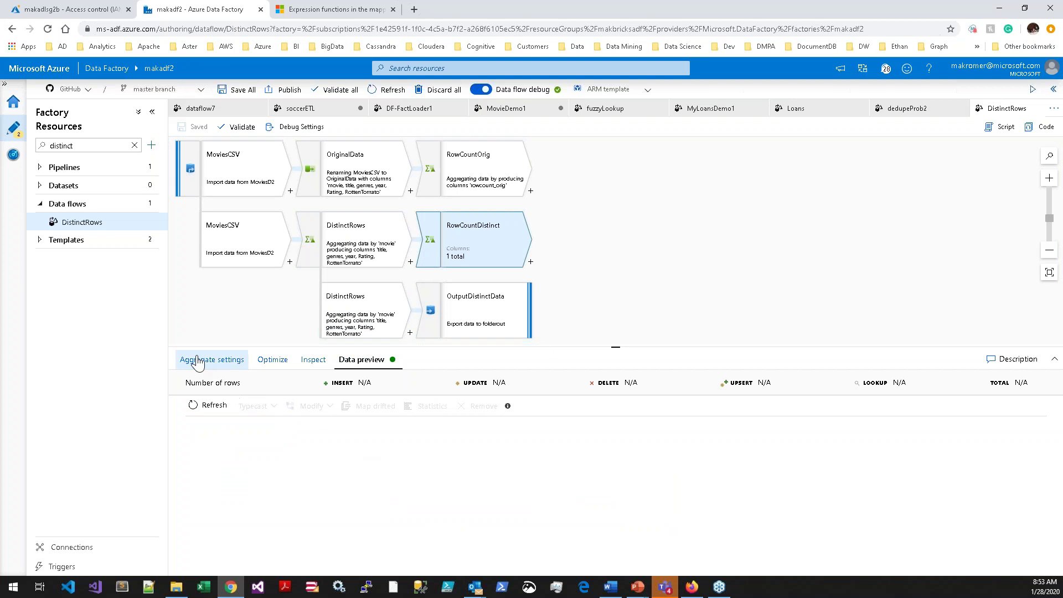
pyautogui.click(258, 434)
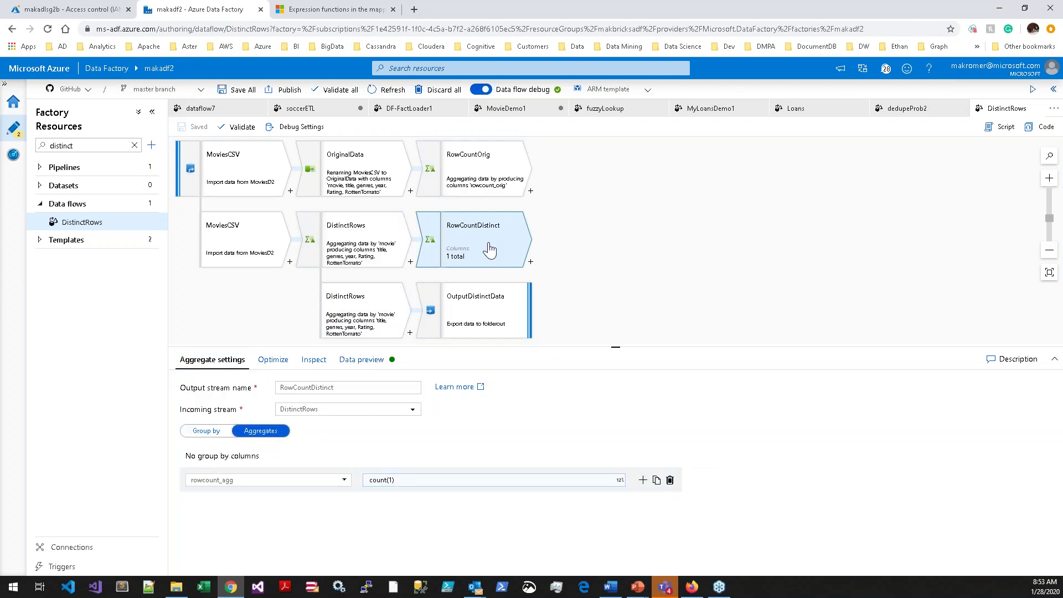
pyautogui.click(363, 370)
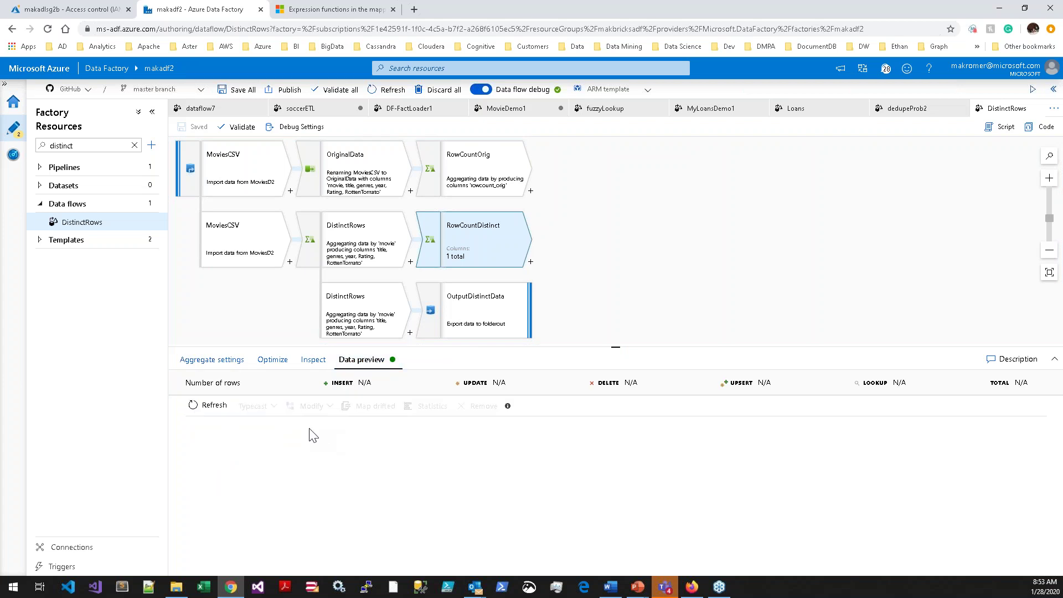
pyautogui.click(214, 412)
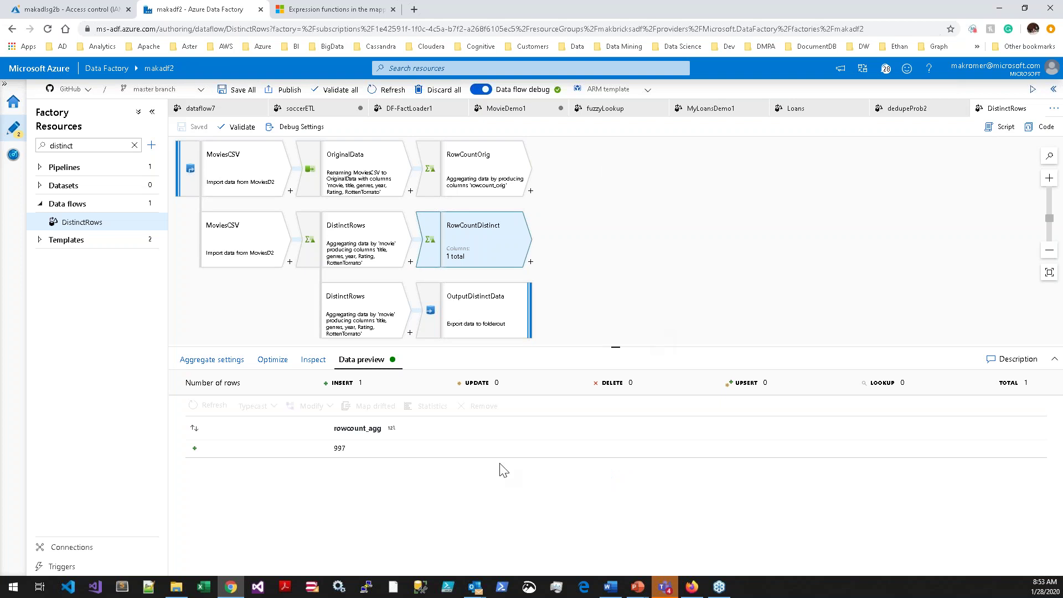
# - Refresh the data preview of the OutputDistinctData sink and look at the rows it will export
pyautogui.click(465, 332)
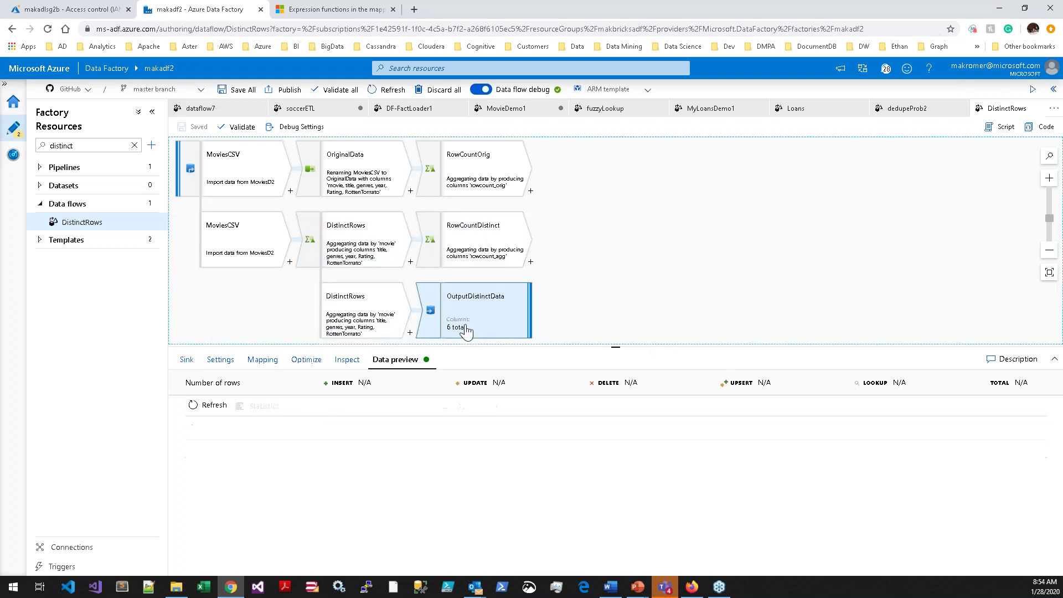
pyautogui.click(215, 406)
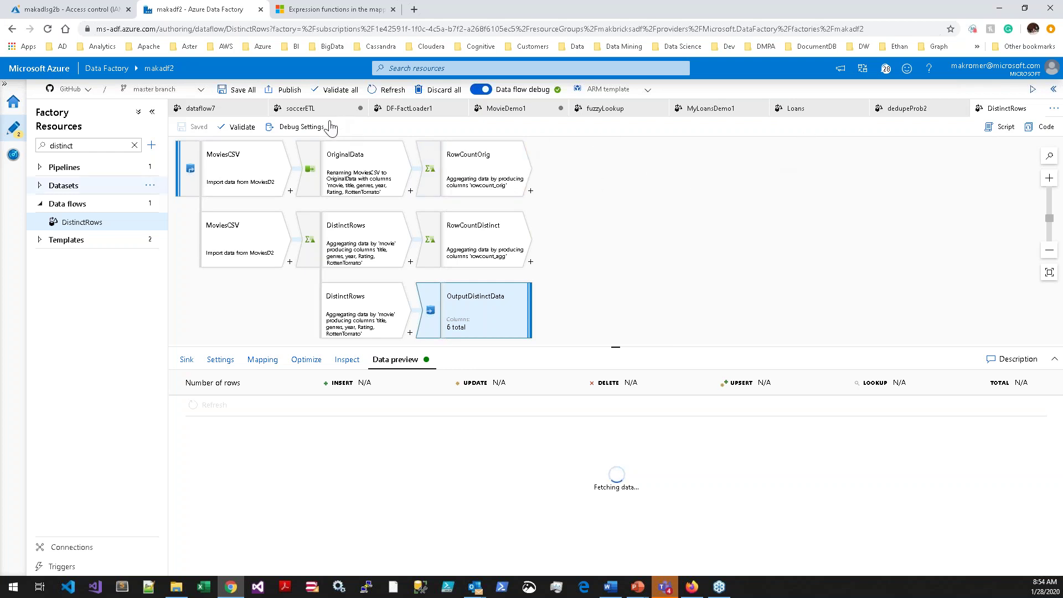
pyautogui.click(151, 146)
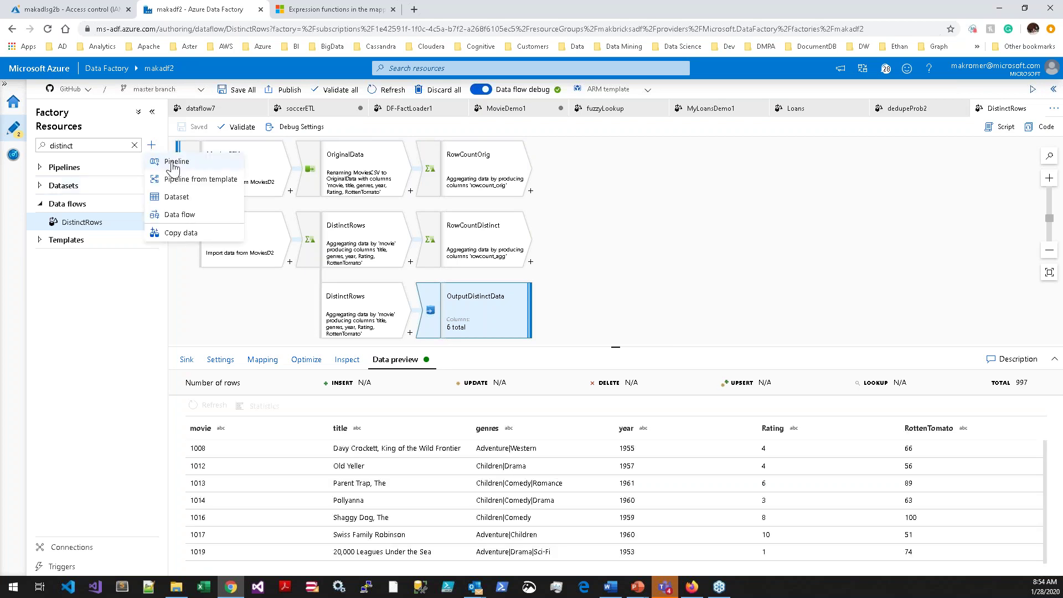
pyautogui.press('Escape')
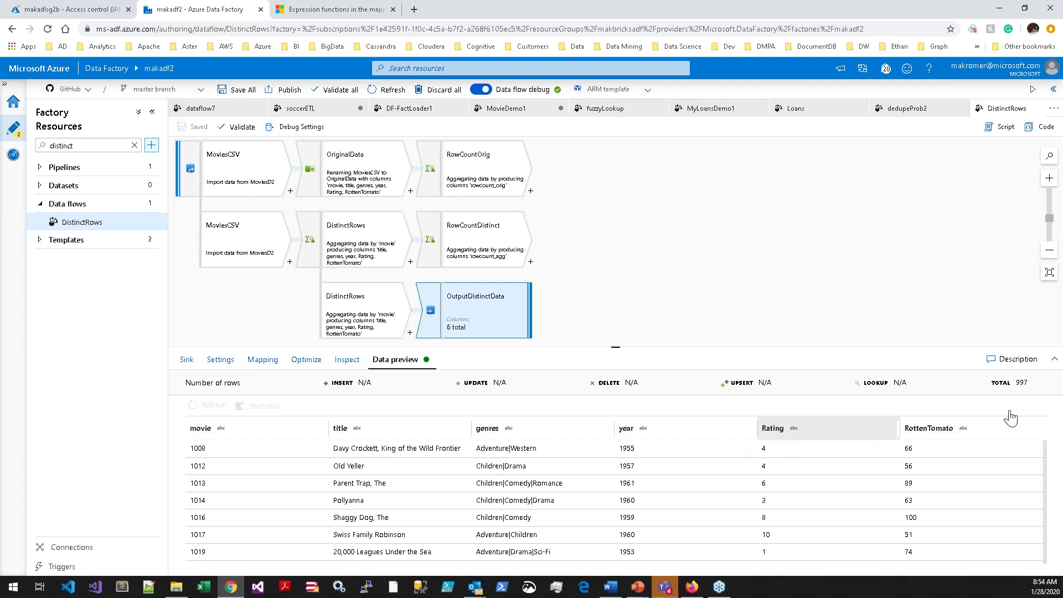
# - Create a new pipeline and add a Copy data activity to its canvas
pyautogui.click(155, 147)
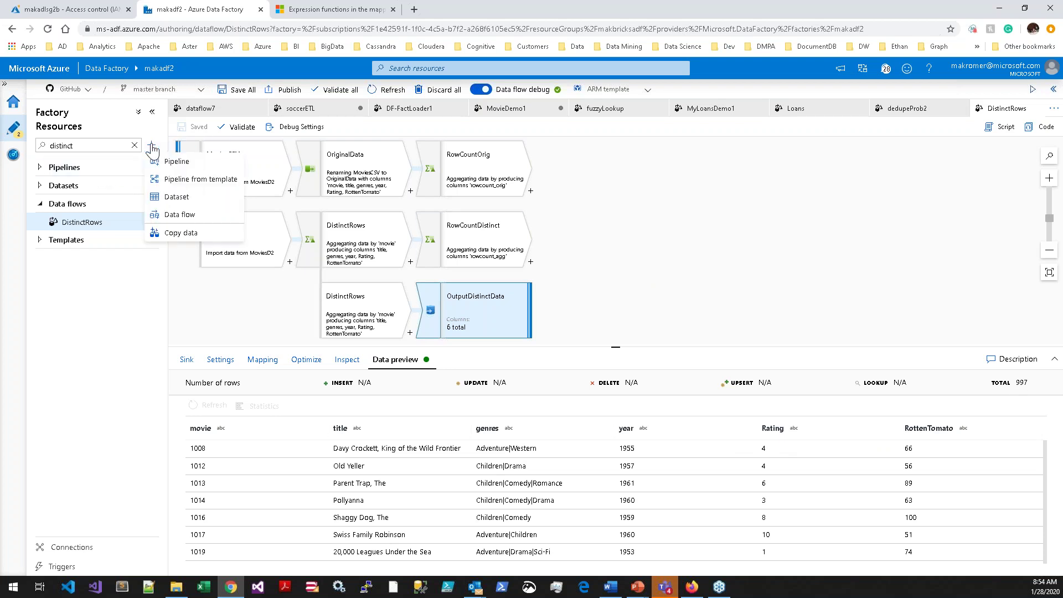
pyautogui.click(174, 166)
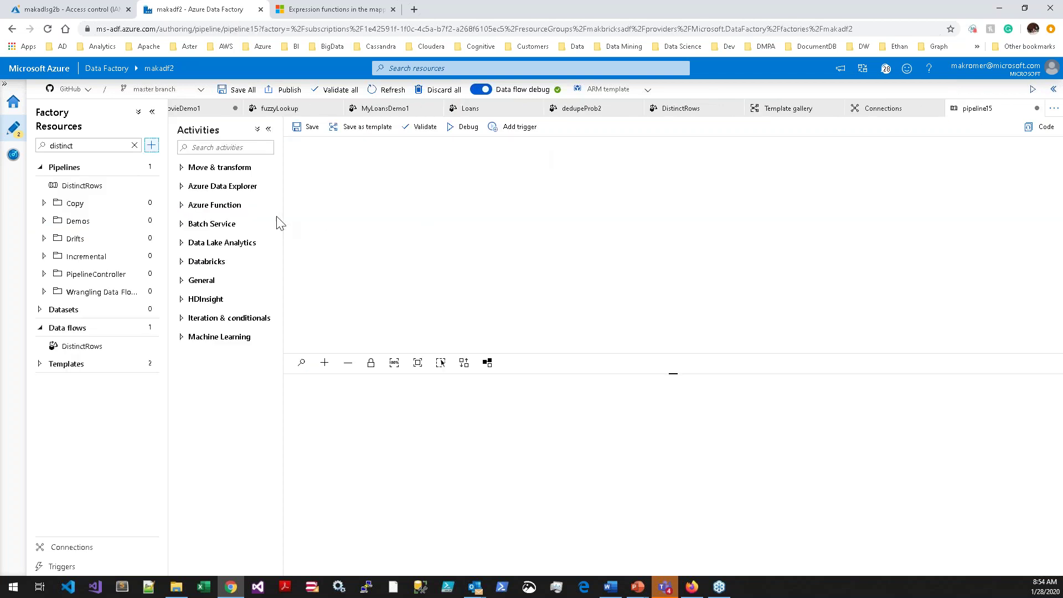
pyautogui.click(181, 168)
pyautogui.moveTo(206, 194); pyautogui.dragTo(395, 202)
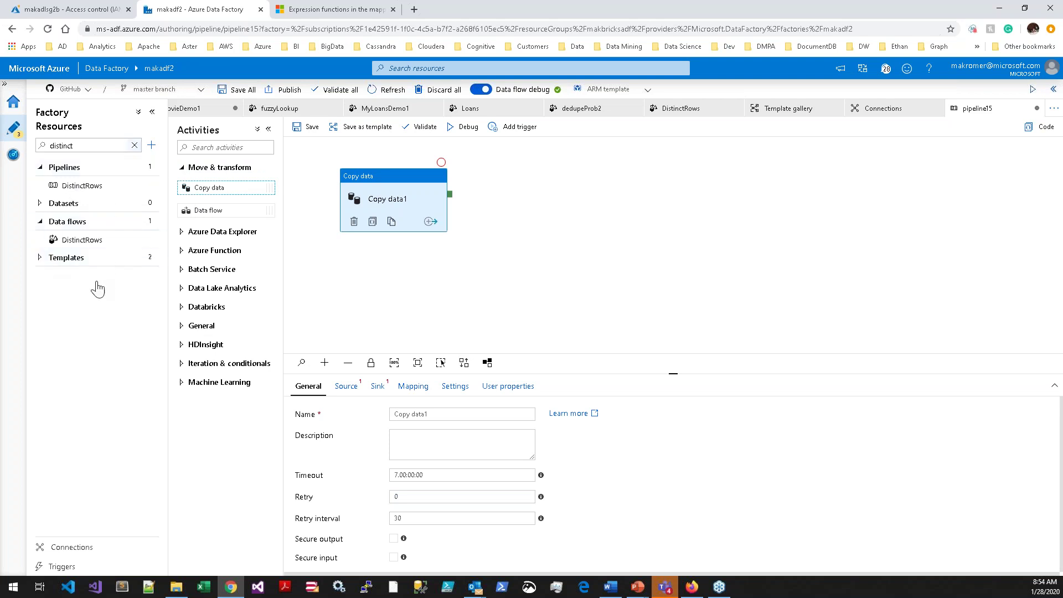
# - Find the DistinctRows data flow by filtering the factory resources for "distinct", add it to the pipeline and connect Copy data1 to it
pyautogui.click(134, 145)
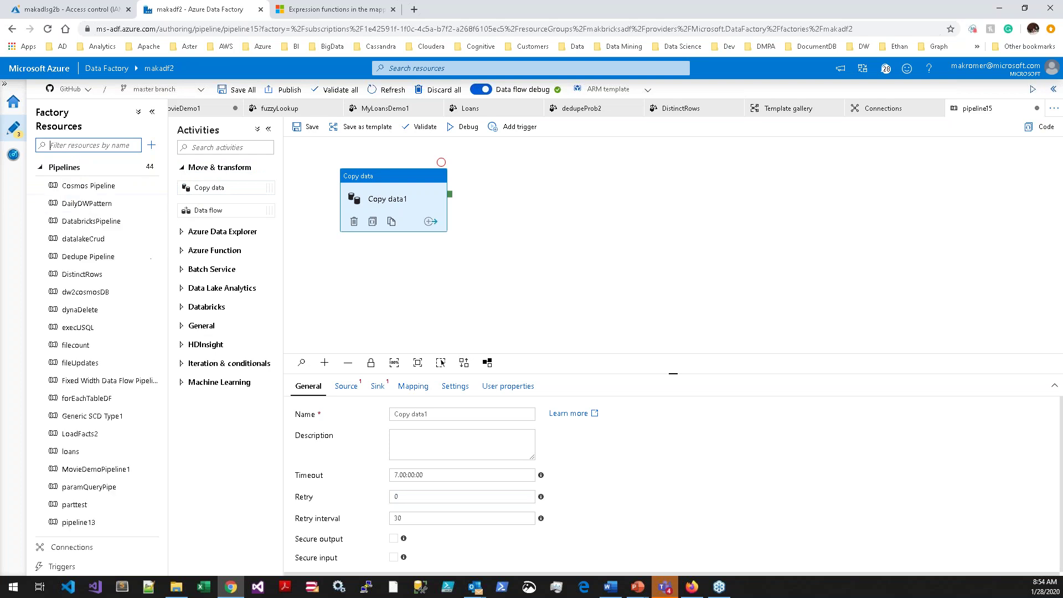
pyautogui.write('d')
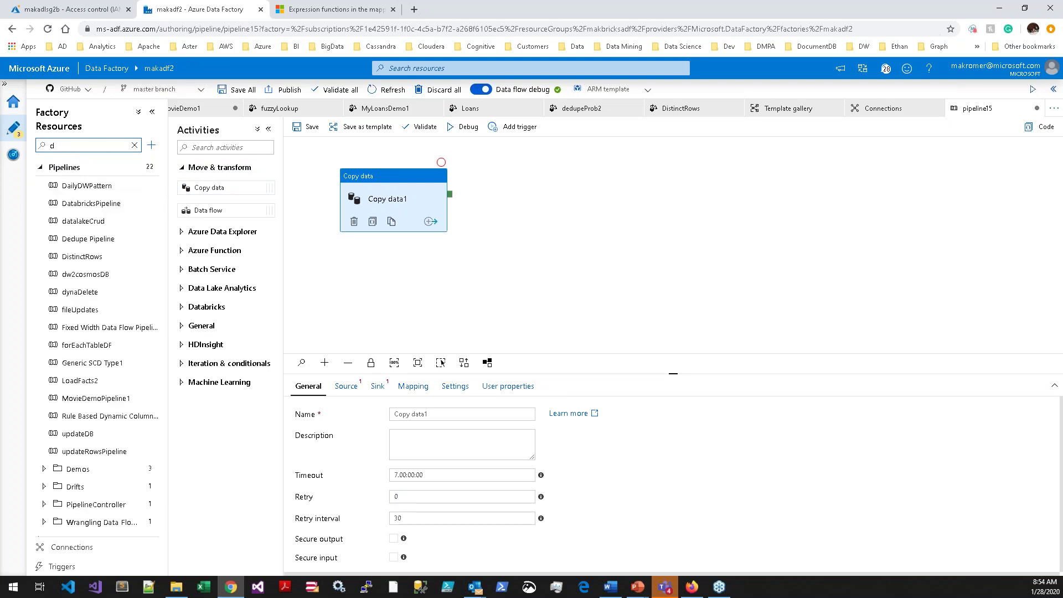
pyautogui.write('osistinct')
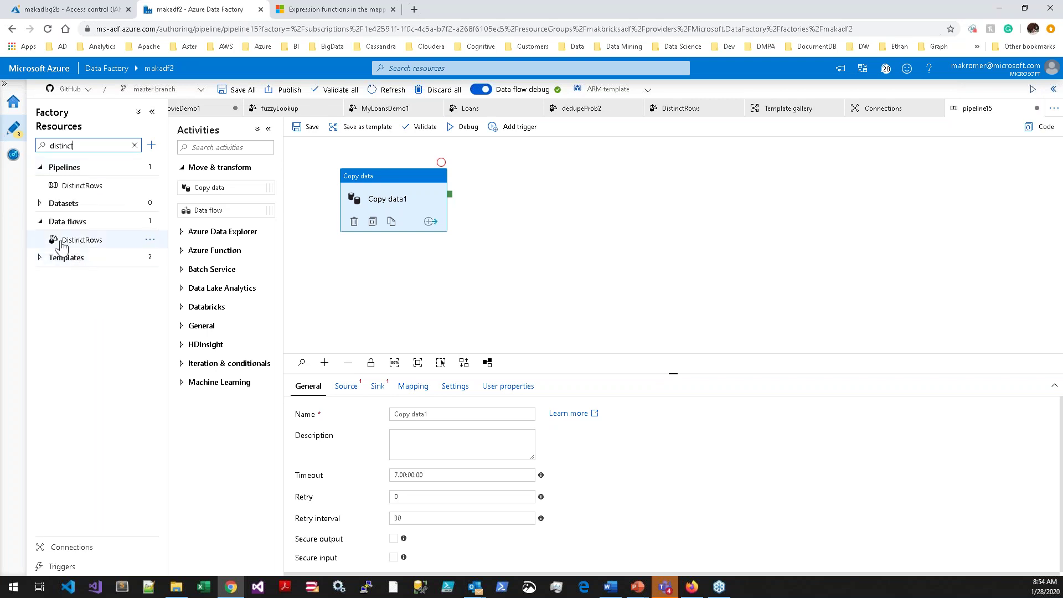
pyautogui.moveTo(62, 244); pyautogui.dragTo(546, 207)
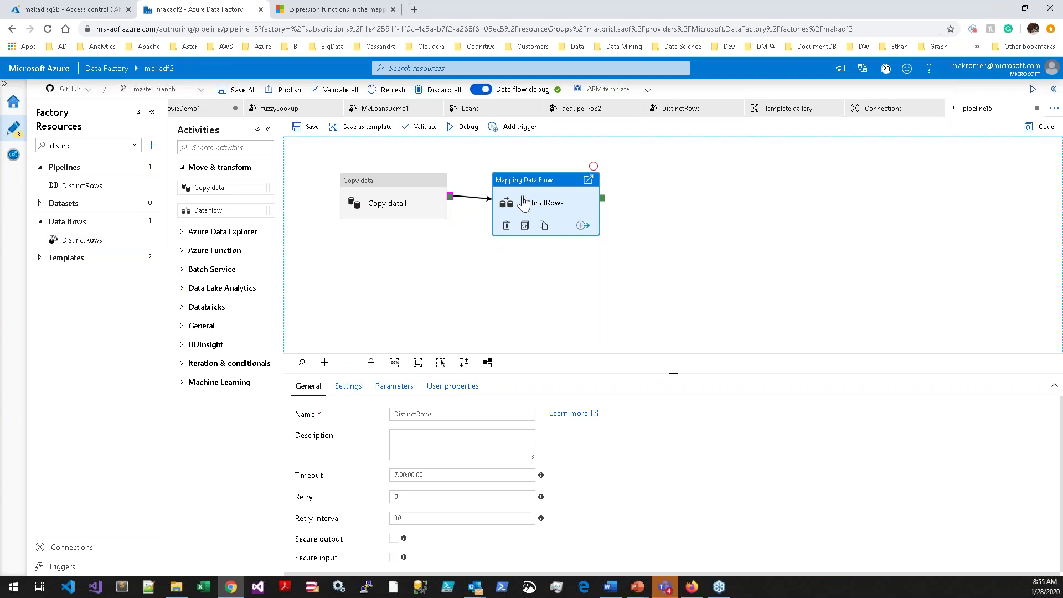
pyautogui.click(543, 191)
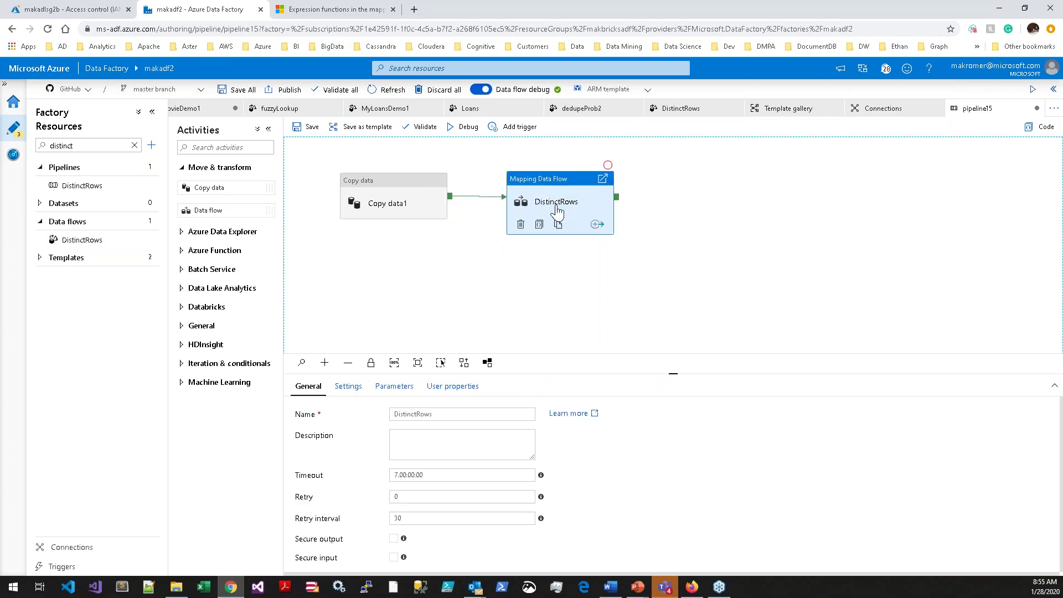
pyautogui.moveTo(560, 182); pyautogui.dragTo(543, 181)
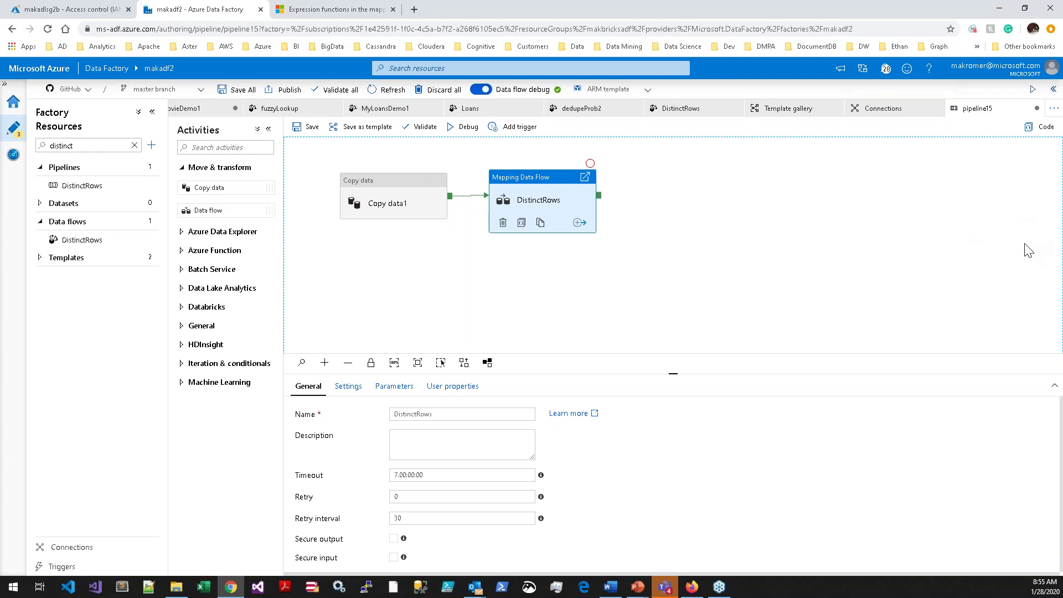
pyautogui.click(721, 586)
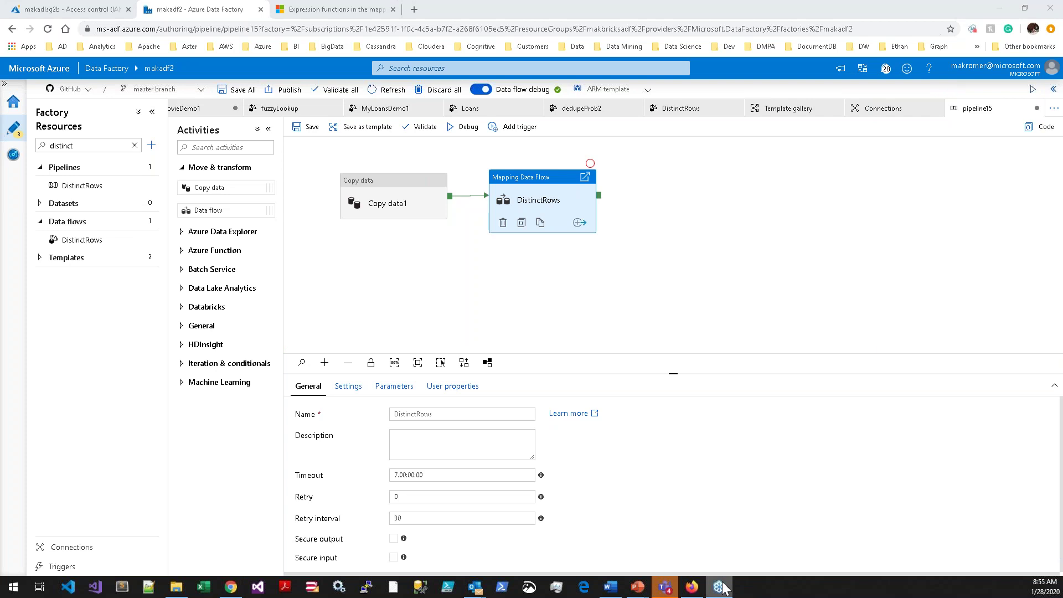
pyautogui.moveTo(721, 587)
pyautogui.click(927, 209)
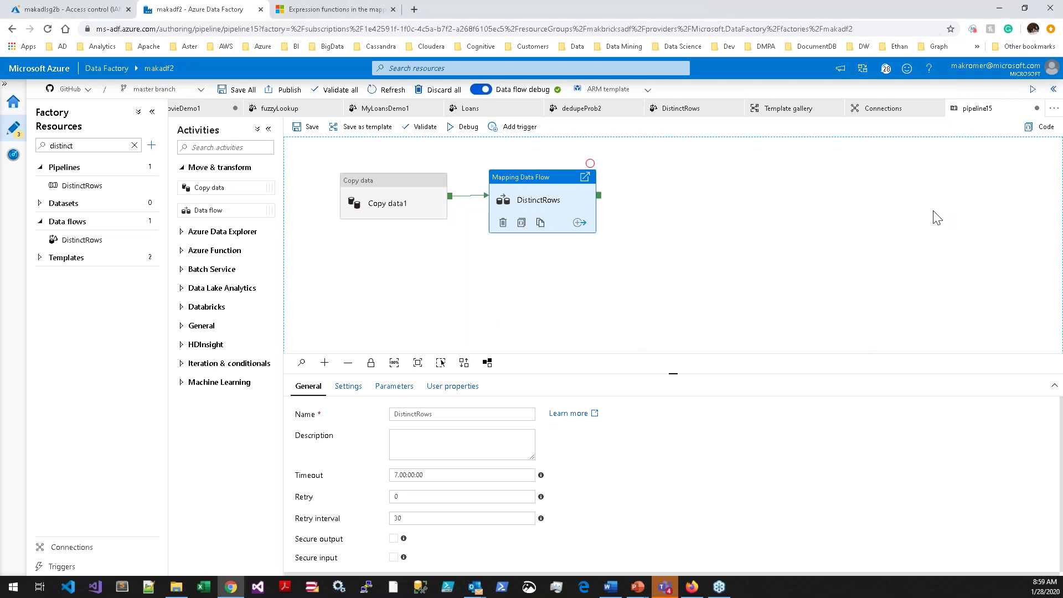
pyautogui.click(935, 217)
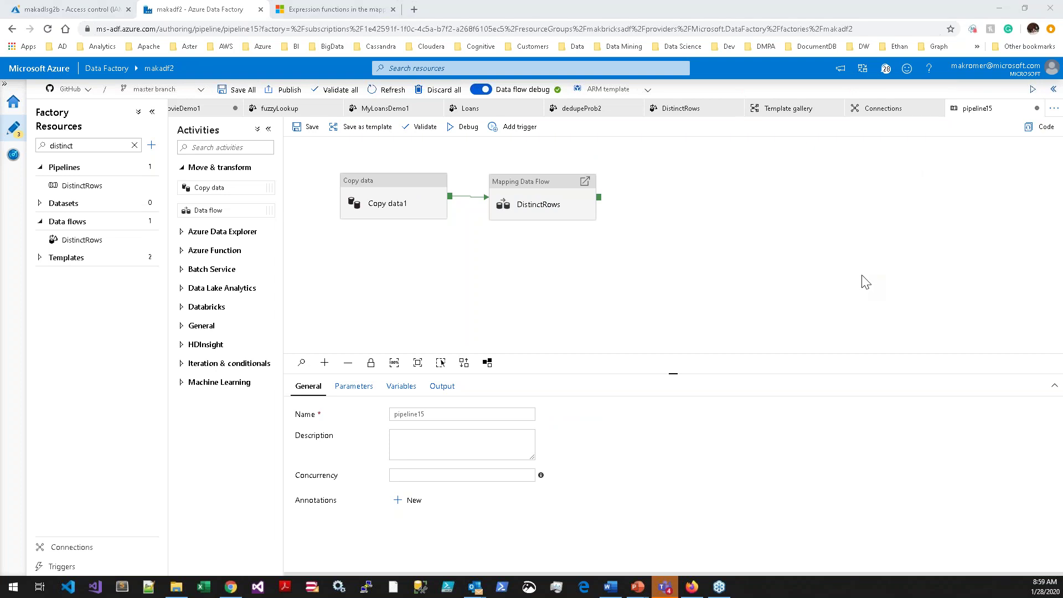
# - Examine the script behind the MyLoansDemo1 data flow through its final join, leaving it without saving
pyautogui.click(382, 109)
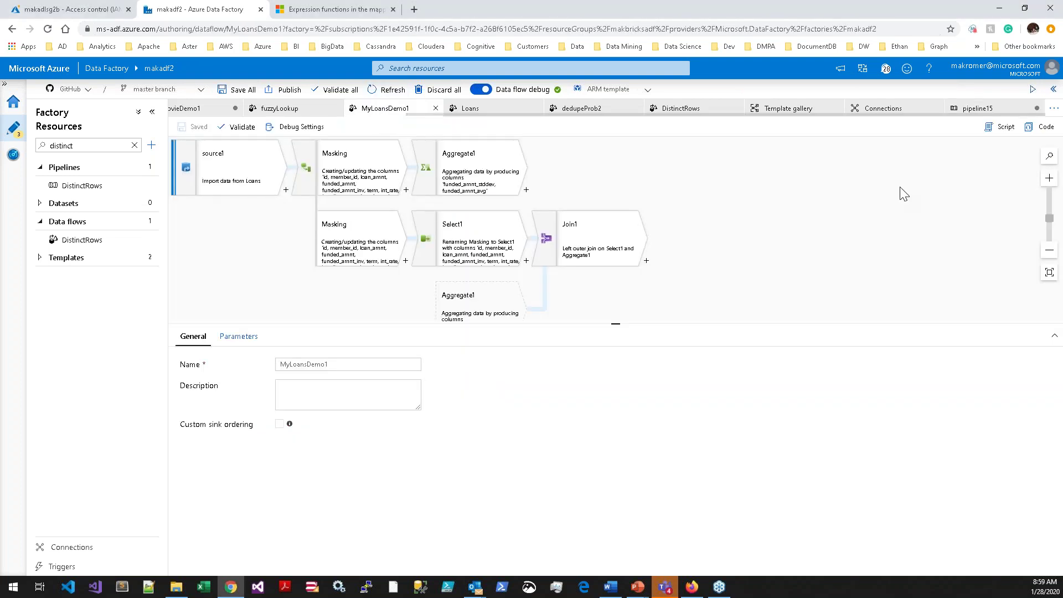
pyautogui.click(1001, 127)
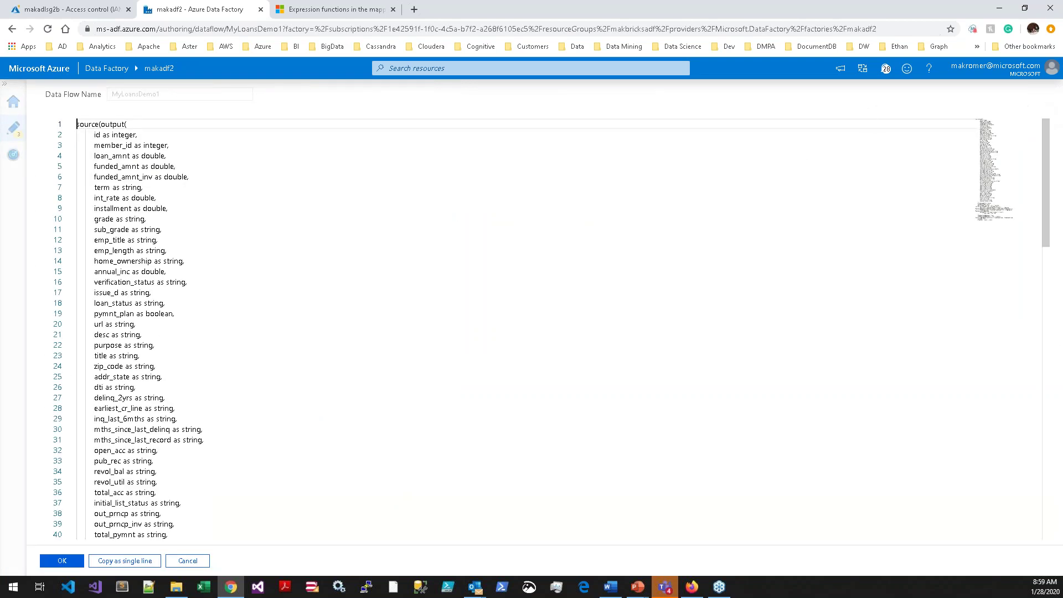
pyautogui.scroll(-15, 182, 367)
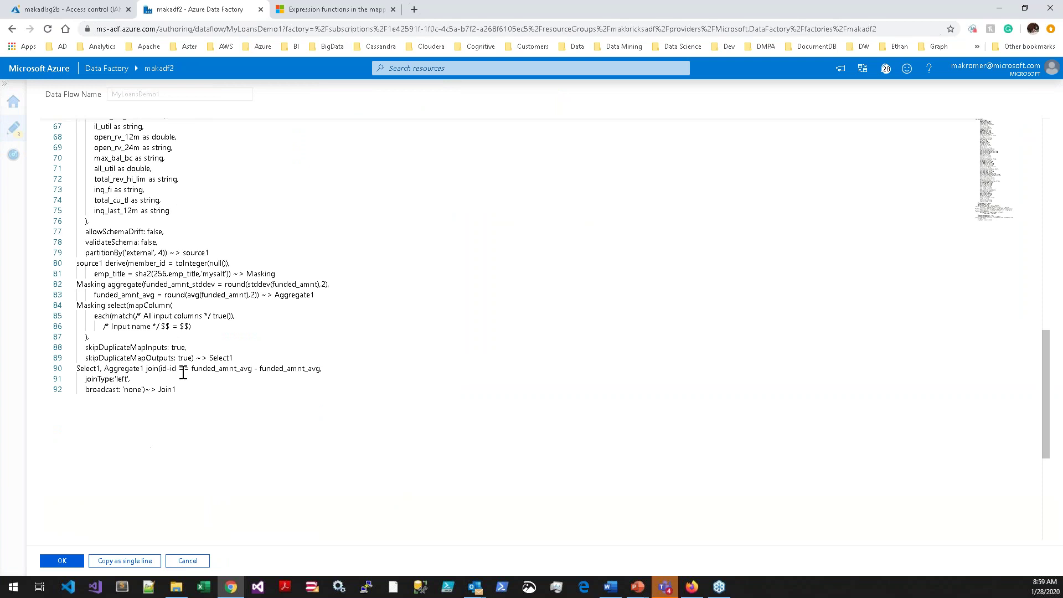
pyautogui.scroll(1, 181, 372)
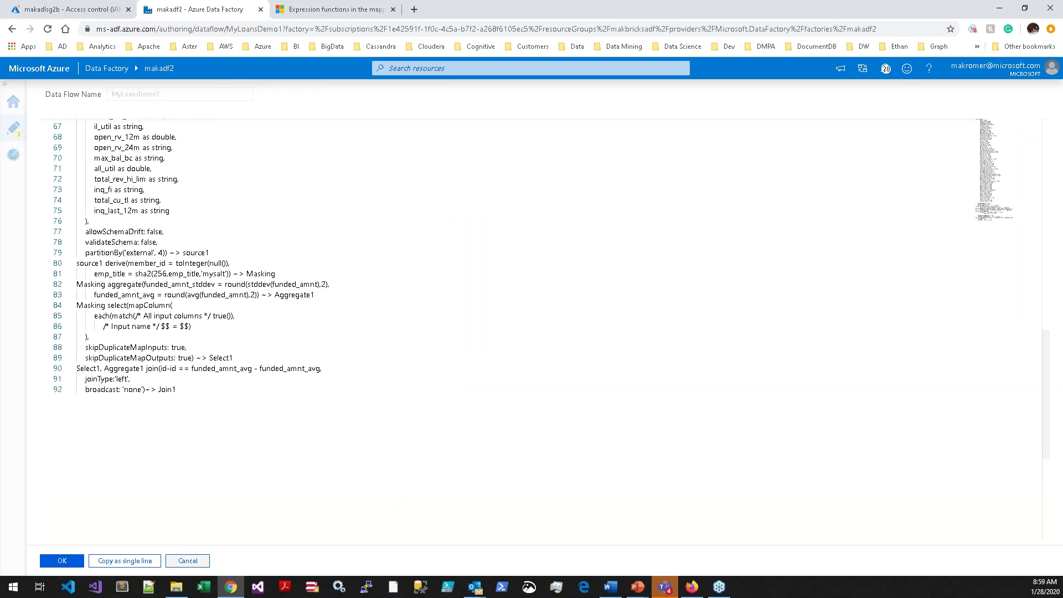
pyautogui.click(188, 561)
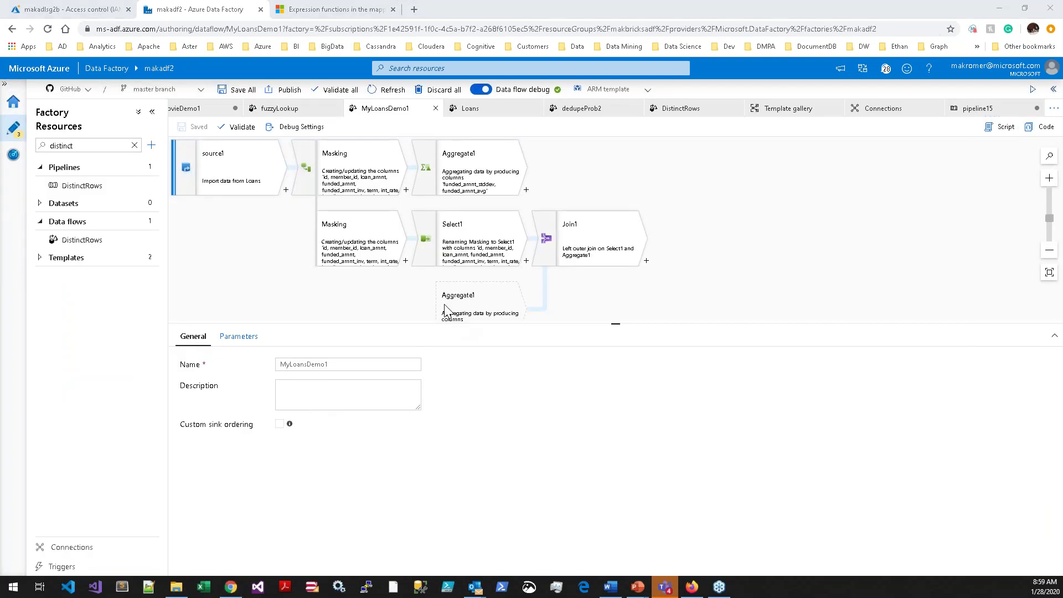